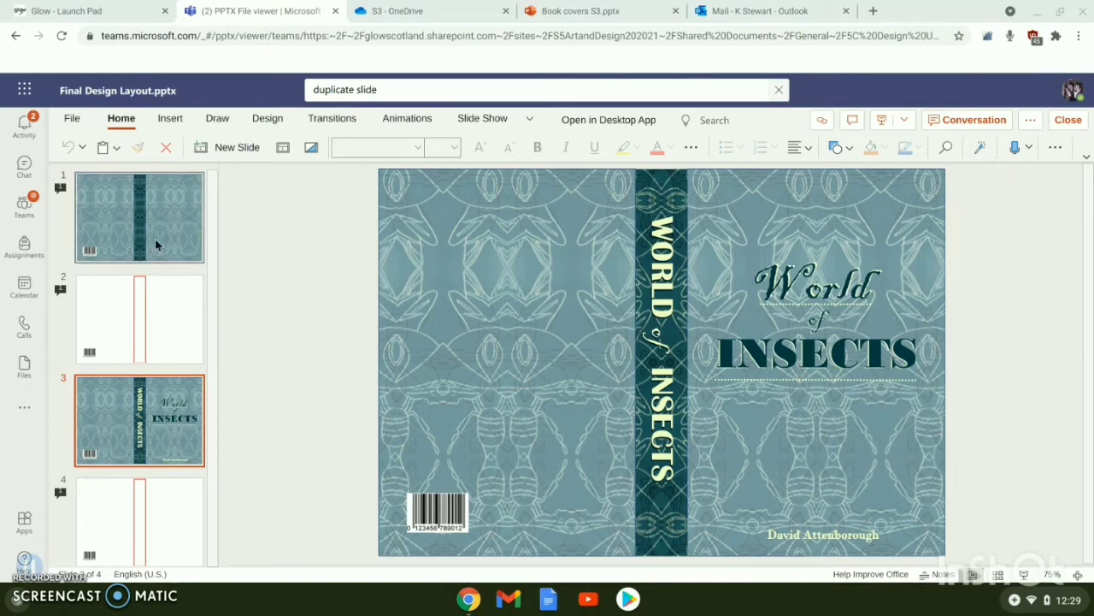
# Duplicate slide 1 and move the copy directly after the finished World of Insects cover slide.
pyautogui.click(155, 240)
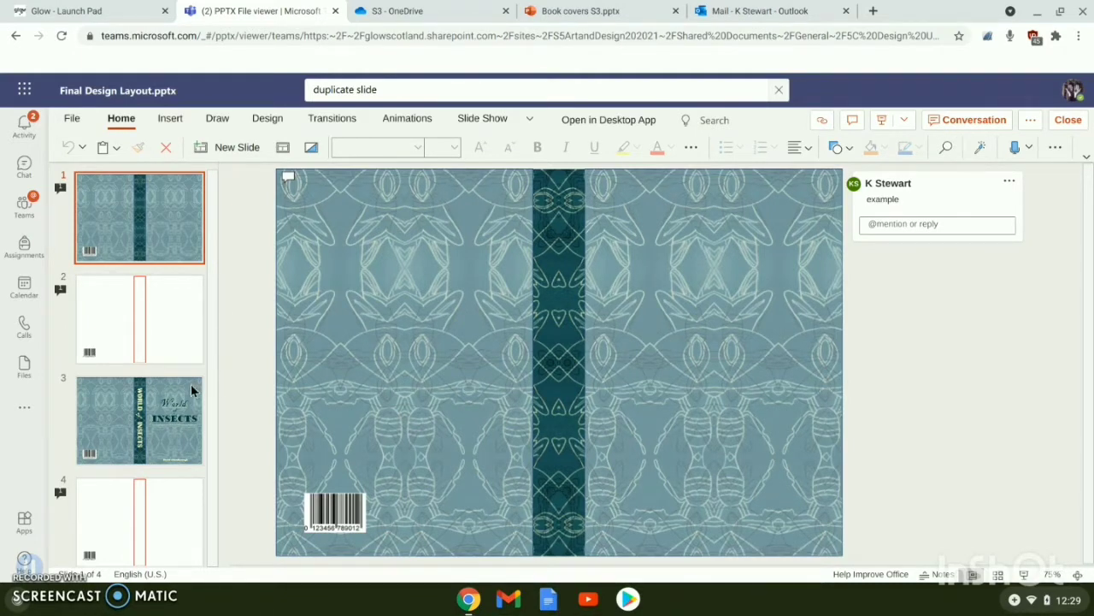
pyautogui.click(174, 508)
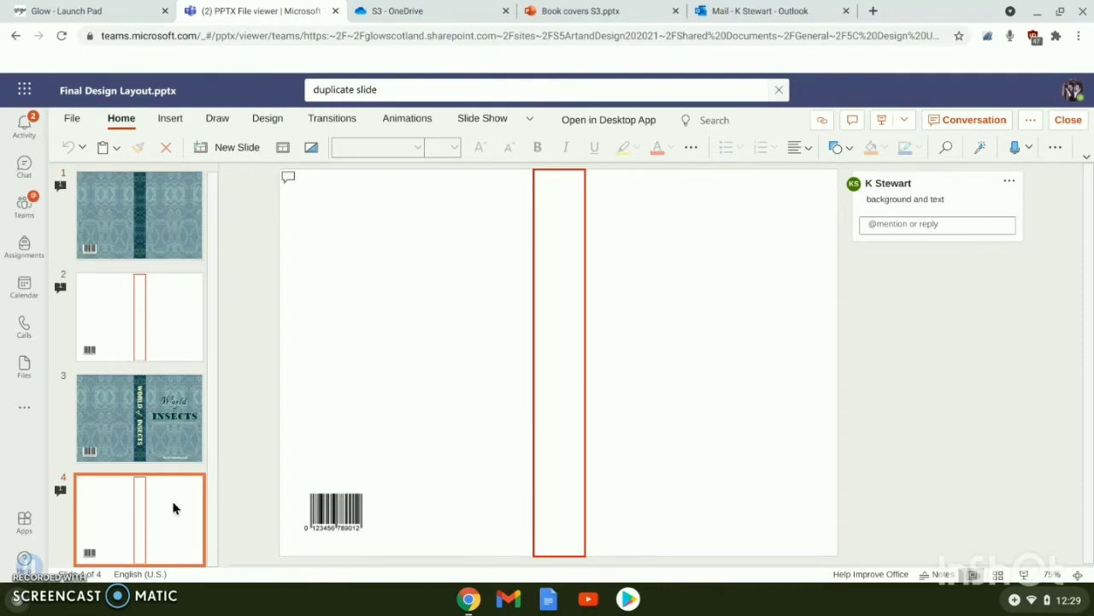
pyautogui.click(176, 245)
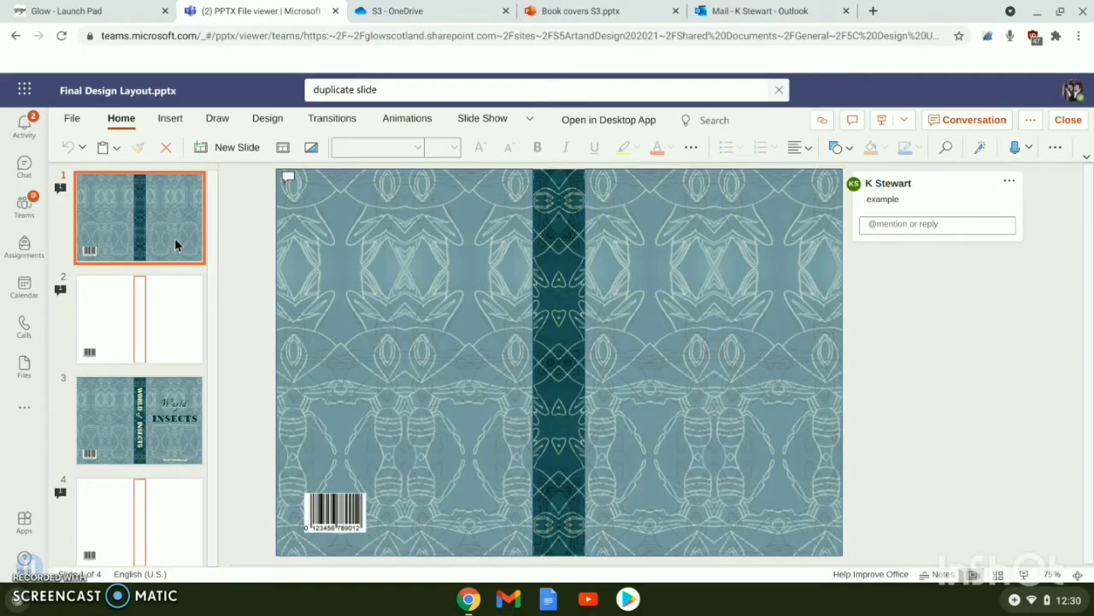
pyautogui.rightClick(174, 246)
pyautogui.press('Escape')
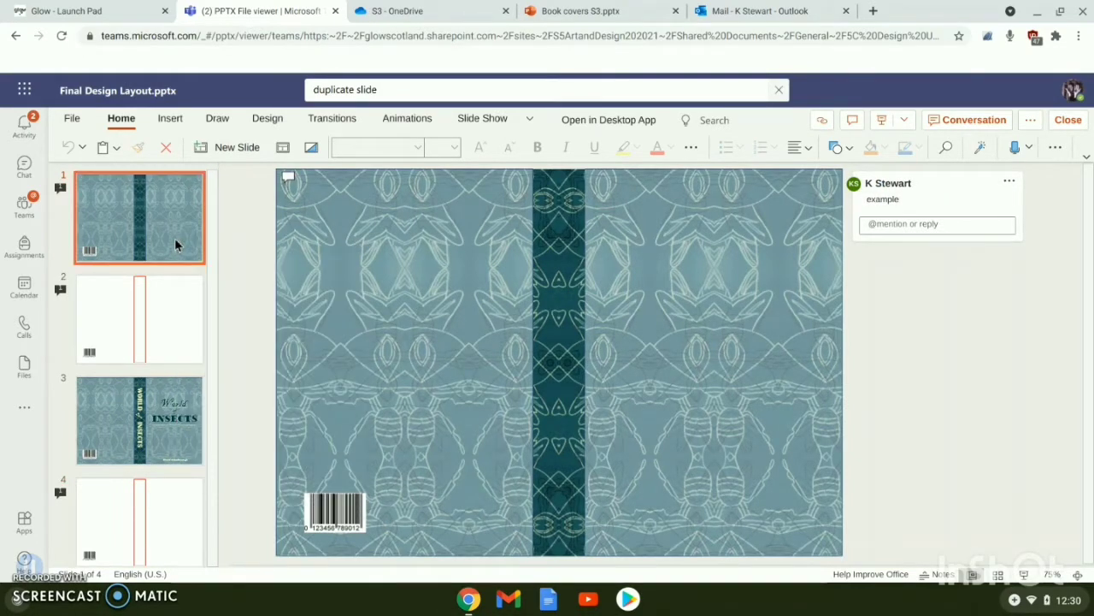
pyautogui.rightClick(176, 246)
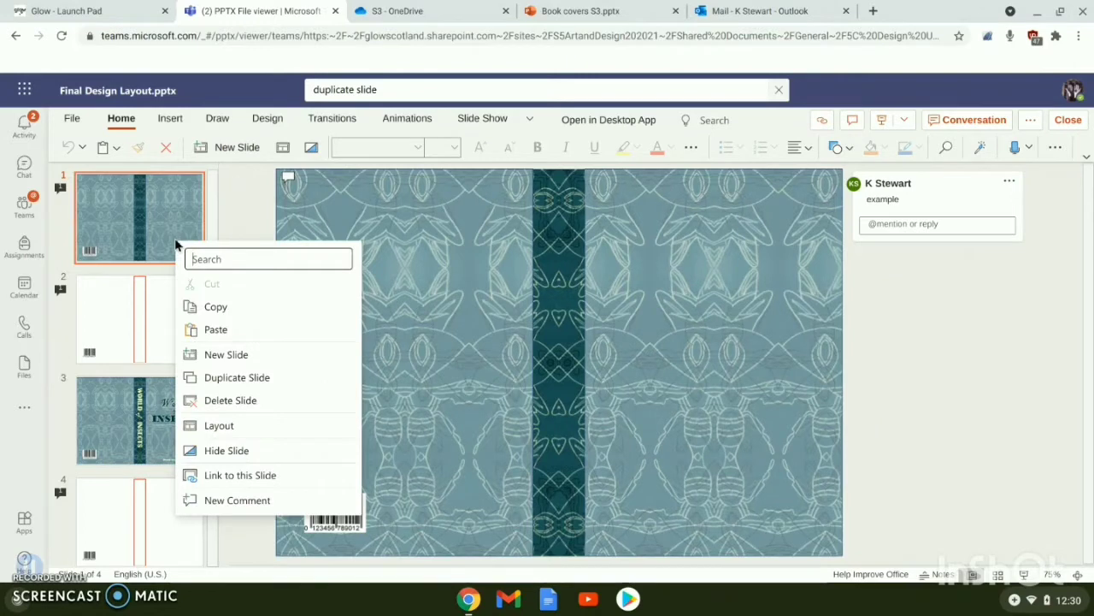
pyautogui.click(223, 379)
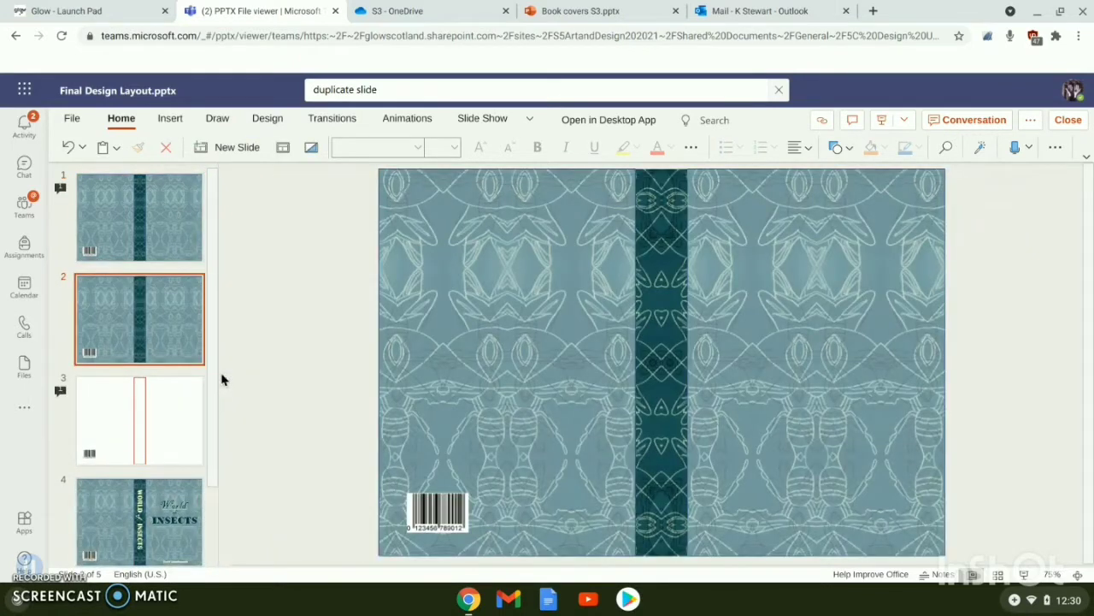
pyautogui.moveTo(182, 350); pyautogui.dragTo(169, 529)
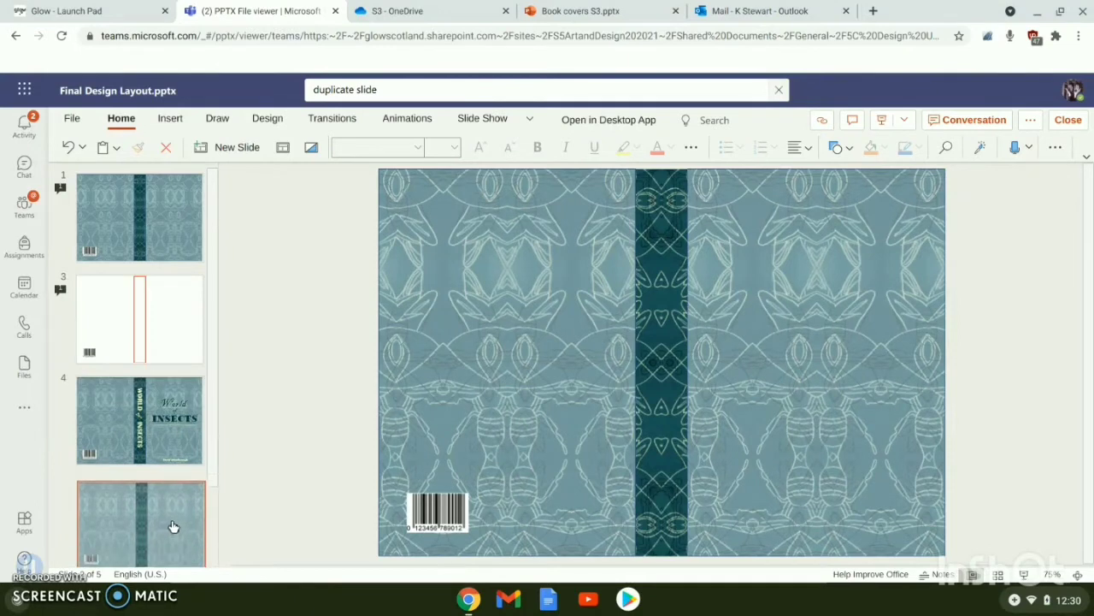
pyautogui.scroll(-2, 171, 519)
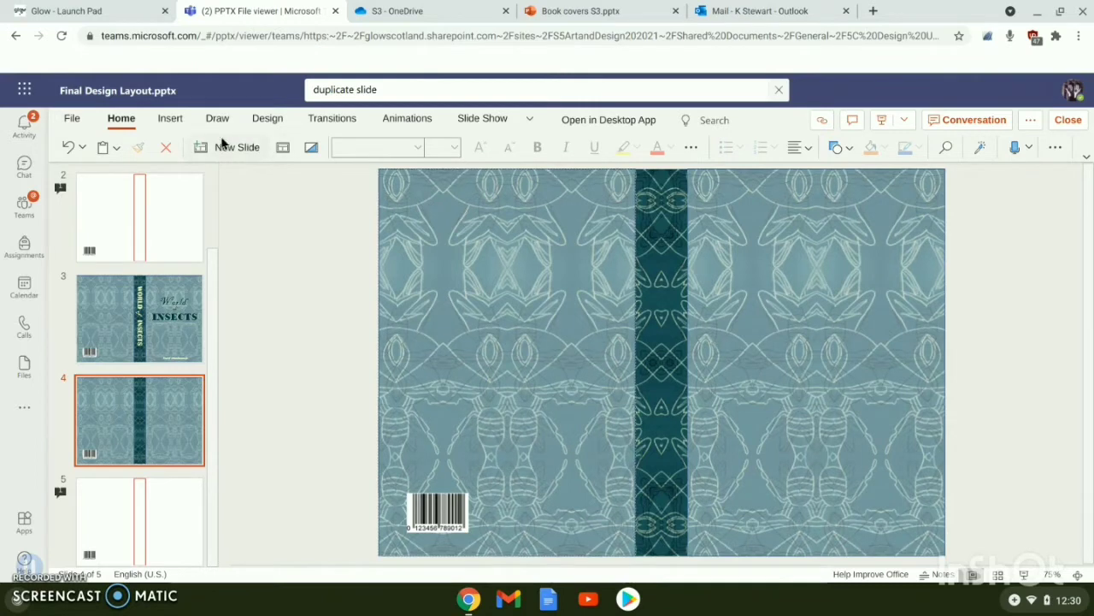
# Add a text box reading "World" to the front cover and narrow it to about 0.89 inches wide.
pyautogui.click(170, 119)
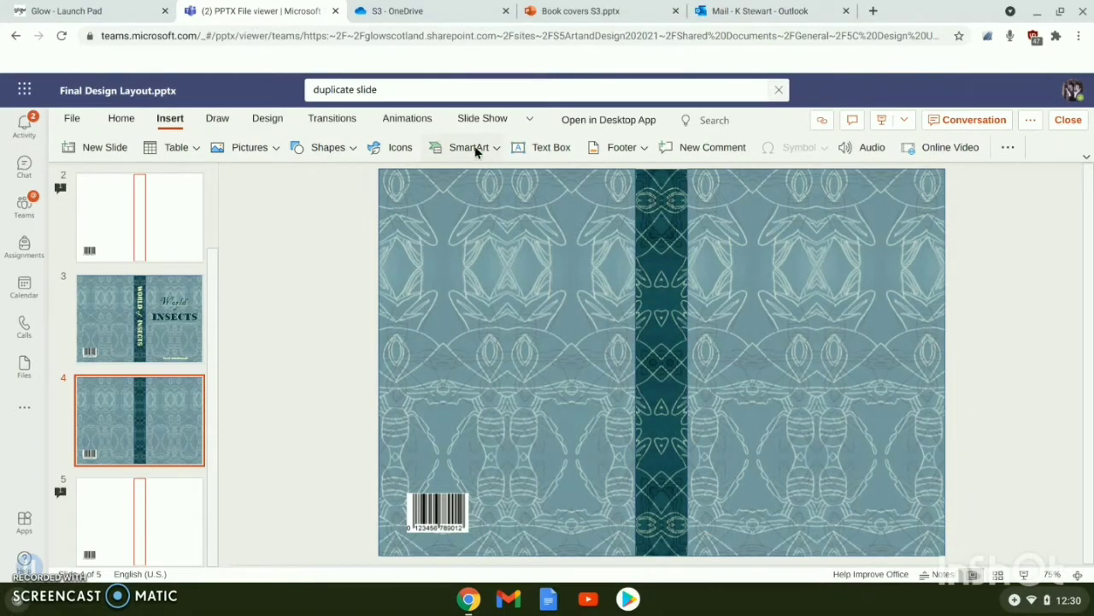
pyautogui.click(551, 149)
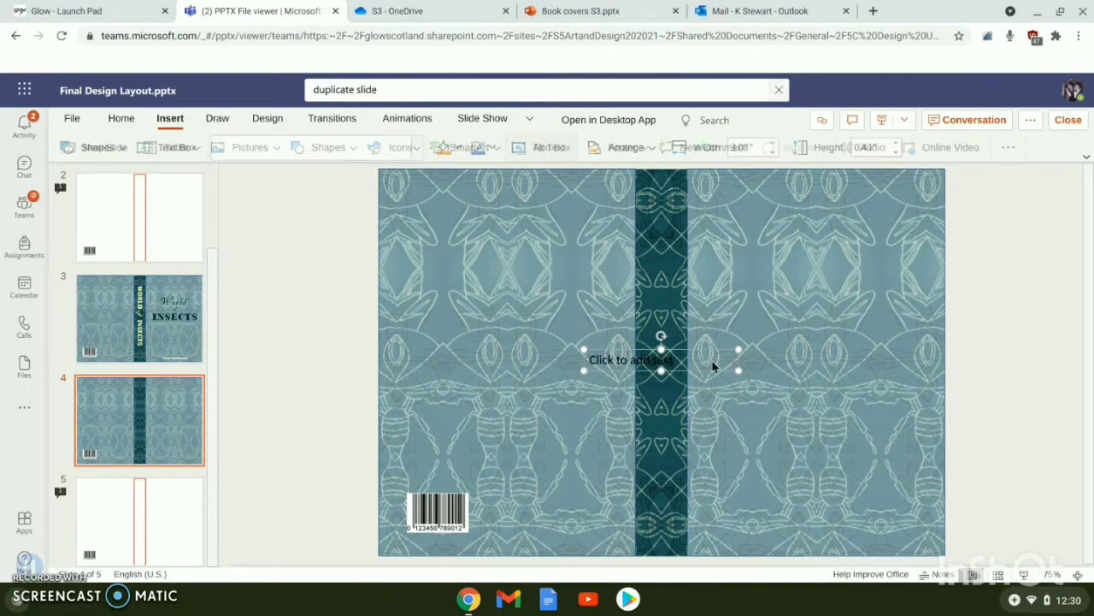
pyautogui.click(584, 355)
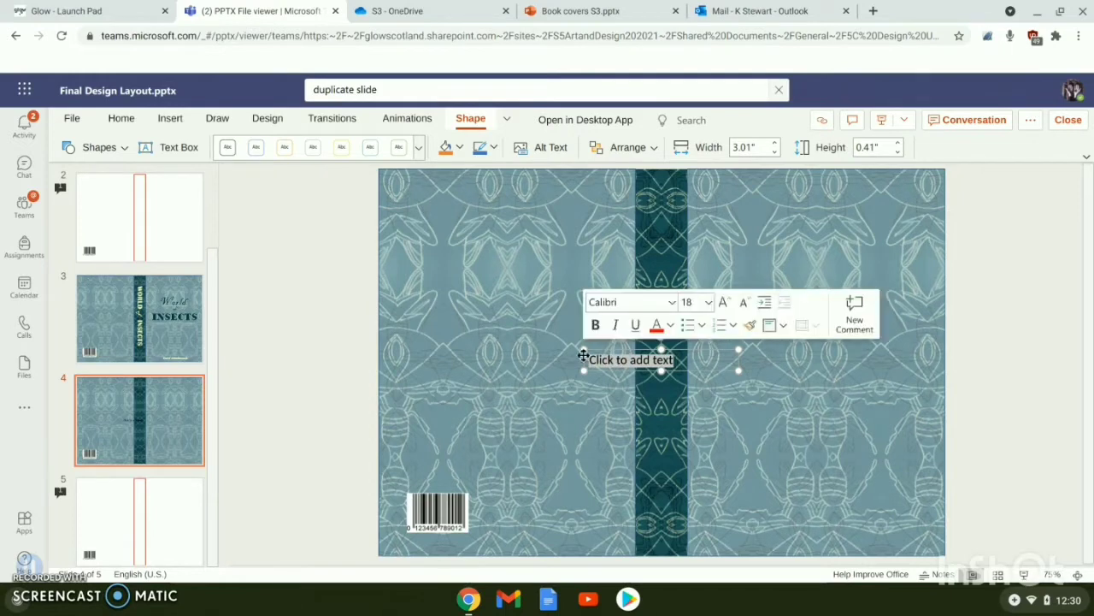
pyautogui.write('World')
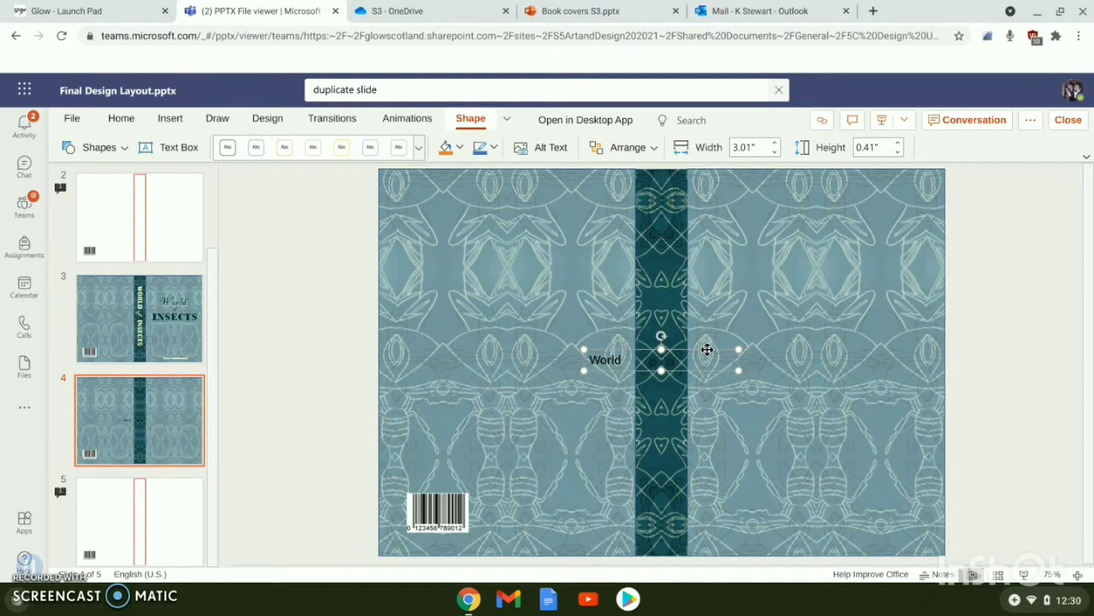
pyautogui.moveTo(706, 346); pyautogui.dragTo(912, 288)
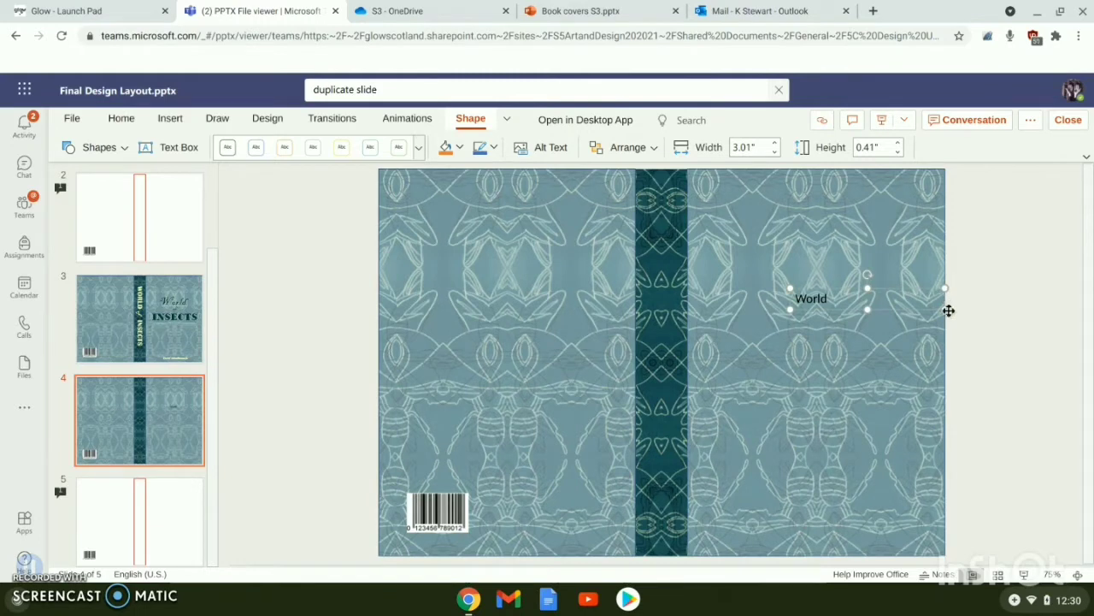
pyautogui.click(915, 311)
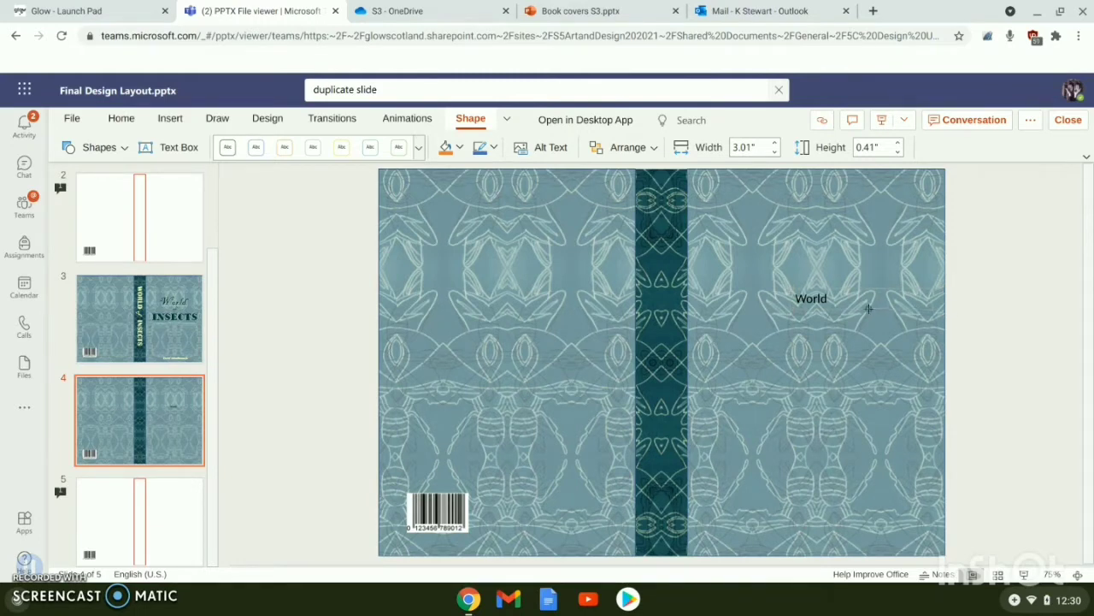
pyautogui.click(837, 312)
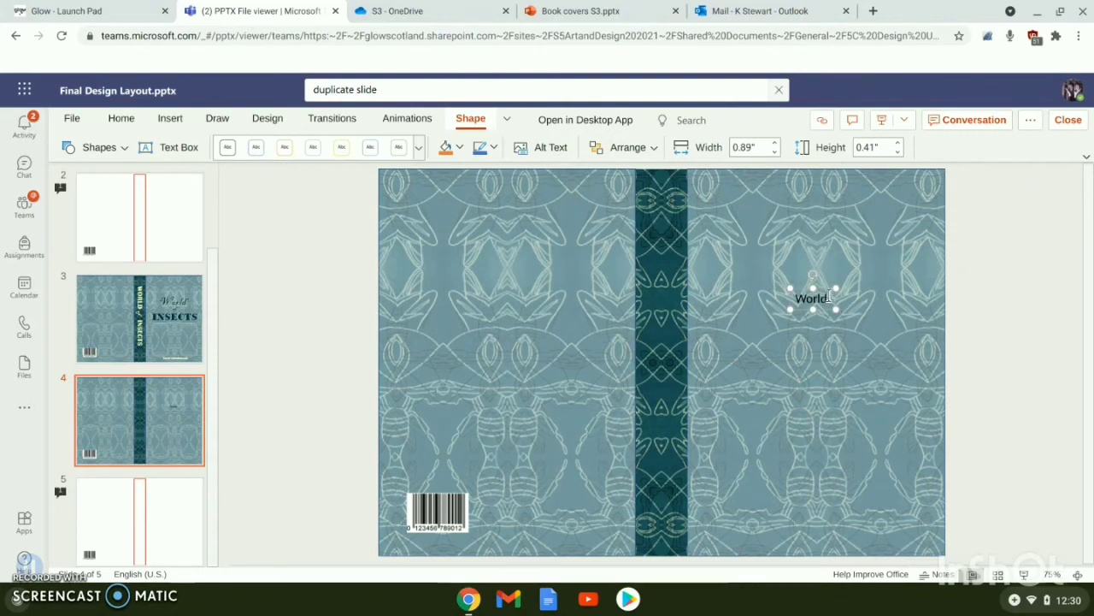
# Set "World" to font size 44 and fit its box, about 1.95 inches wide, in the upper half of the front cover.
pyautogui.moveTo(829, 296); pyautogui.dragTo(780, 297)
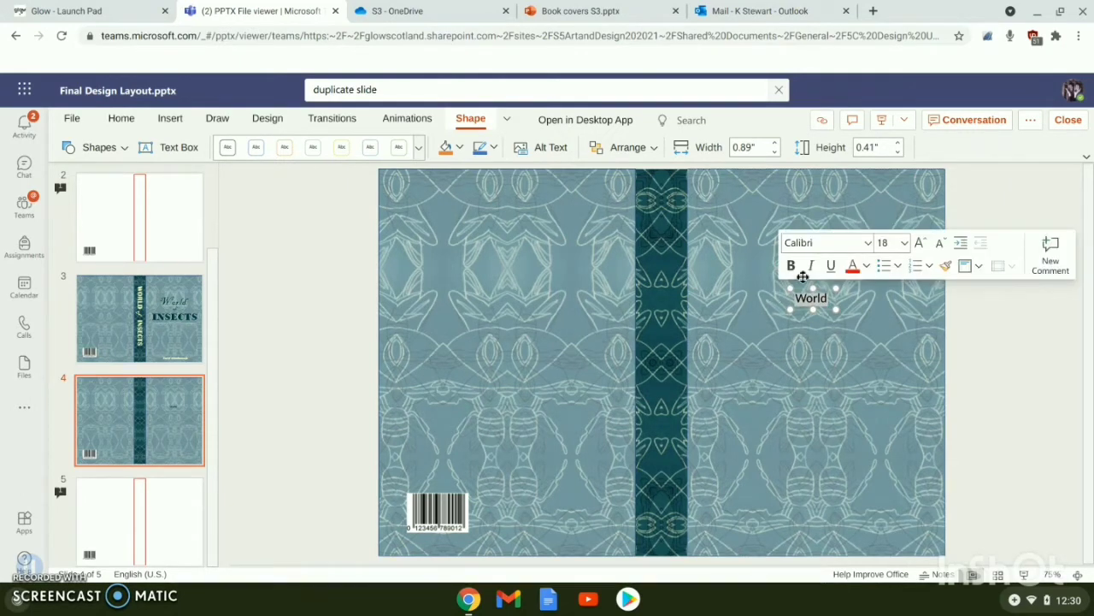
pyautogui.click(903, 242)
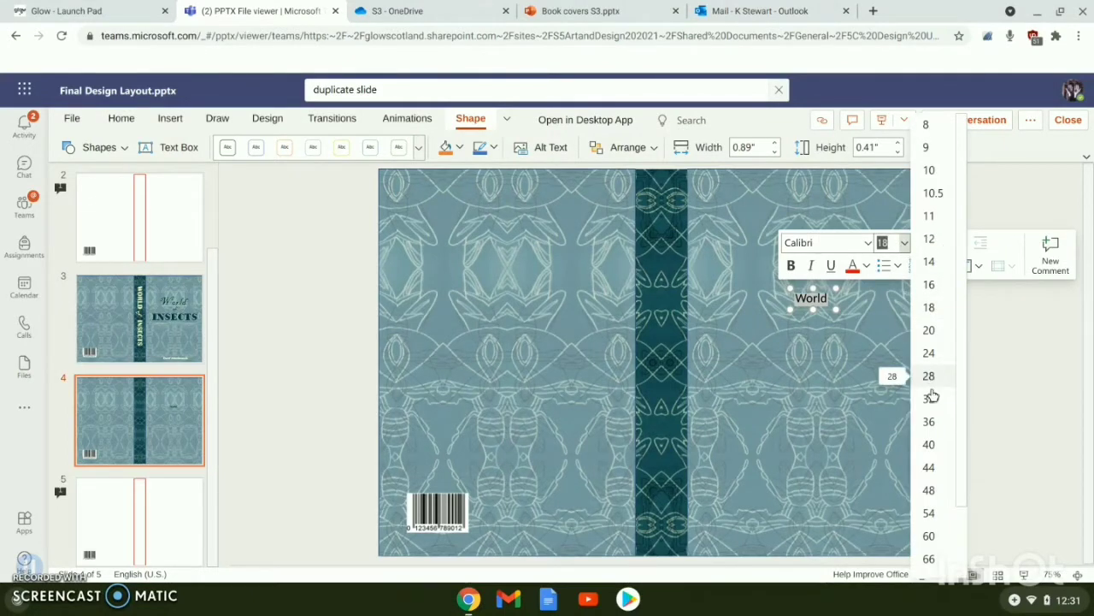
pyautogui.click(932, 468)
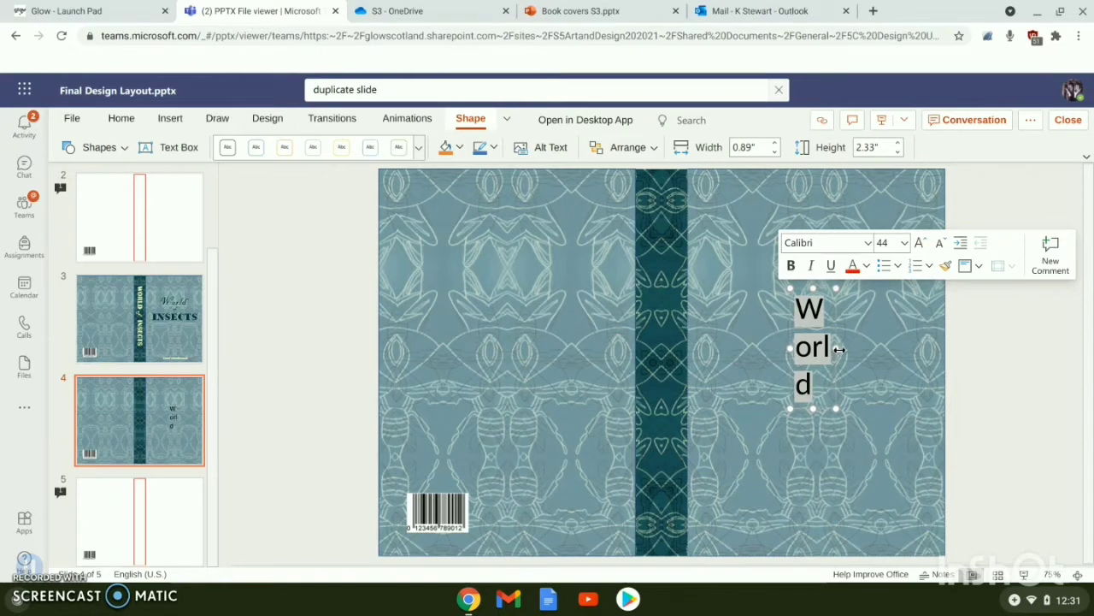
pyautogui.moveTo(839, 349); pyautogui.dragTo(895, 344)
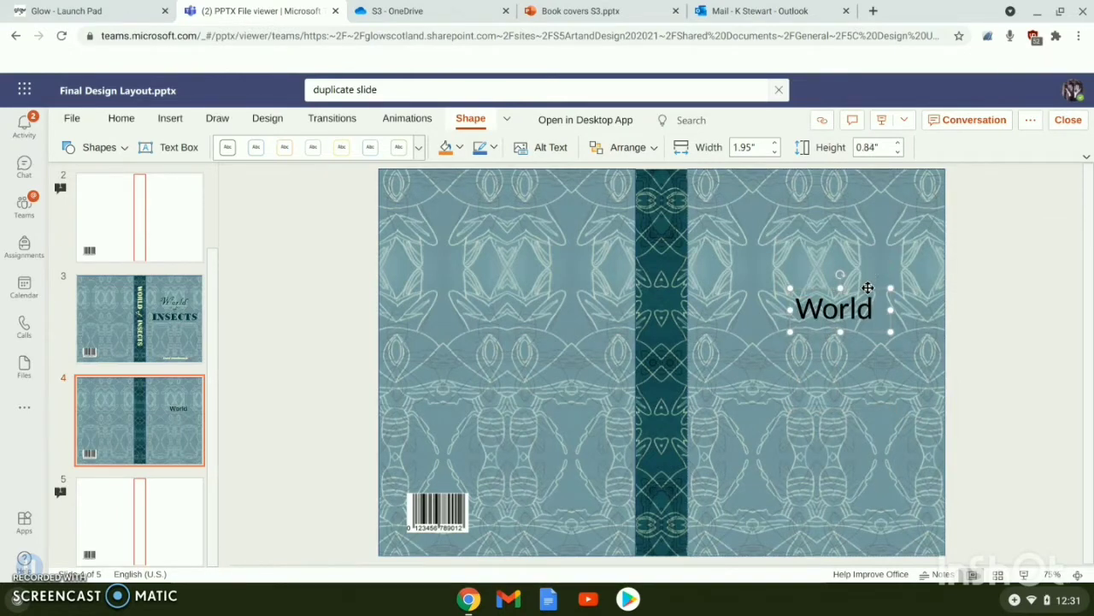
pyautogui.moveTo(867, 289); pyautogui.dragTo(853, 258)
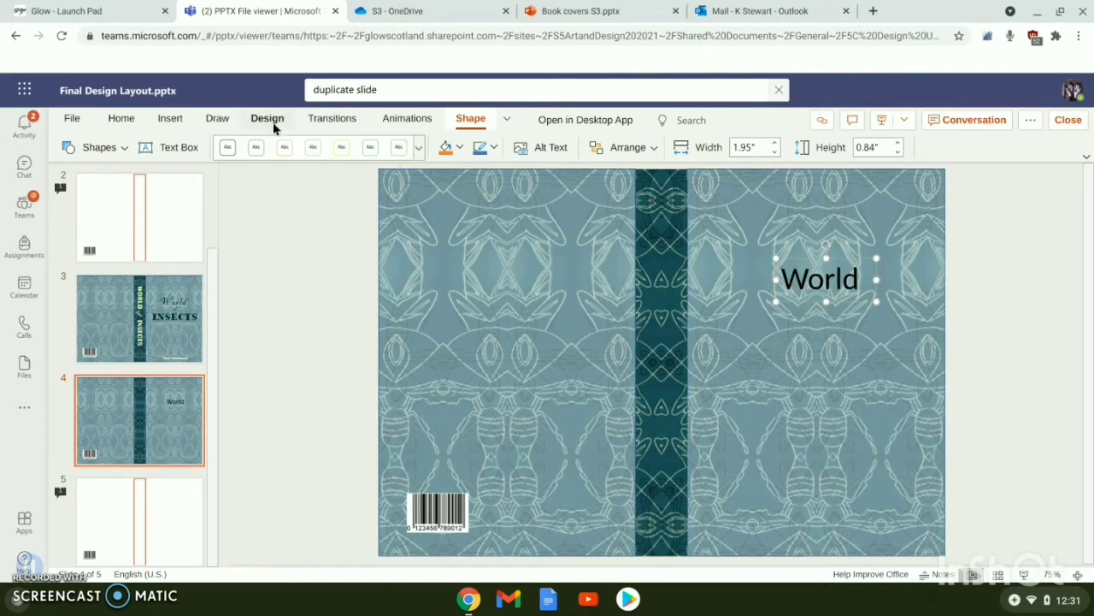
# Add a separate text box reading "of" below "World" on the front cover.
pyautogui.click(169, 119)
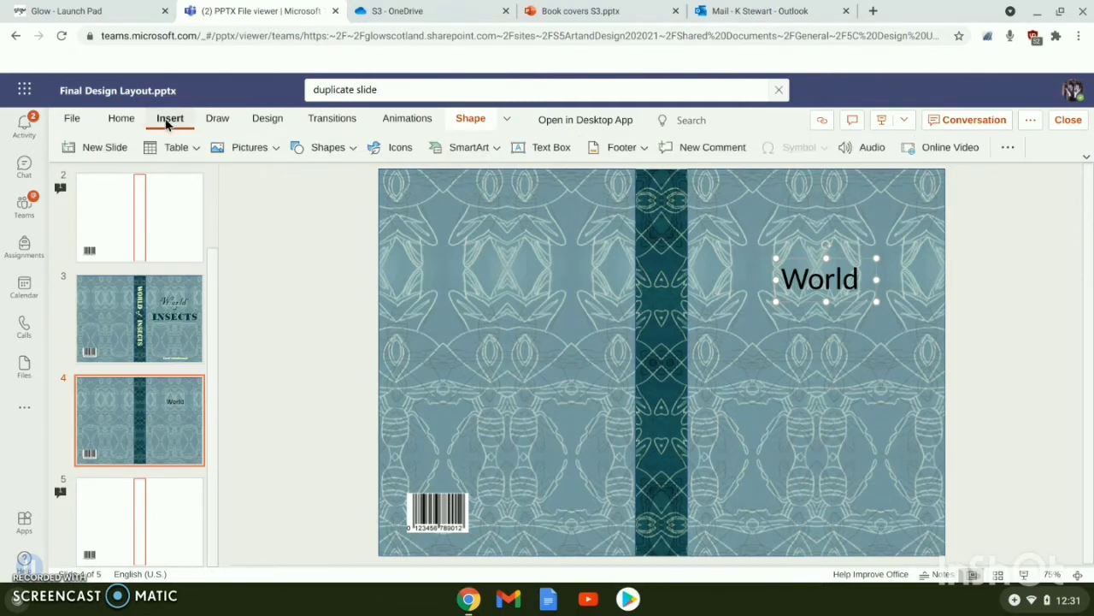
pyautogui.click(558, 148)
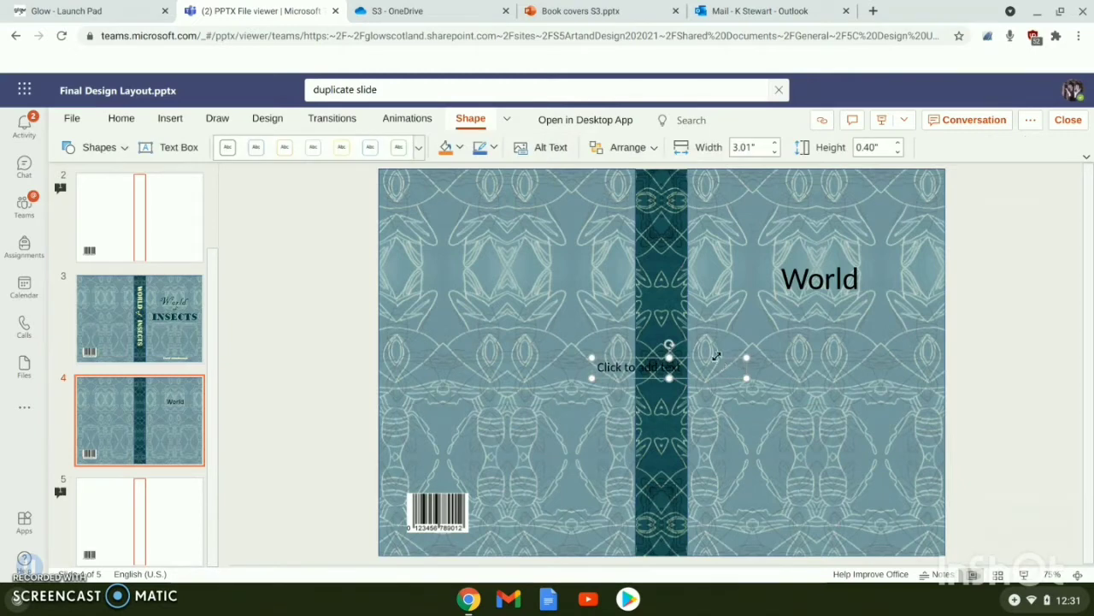
pyautogui.moveTo(717, 355); pyautogui.dragTo(907, 318)
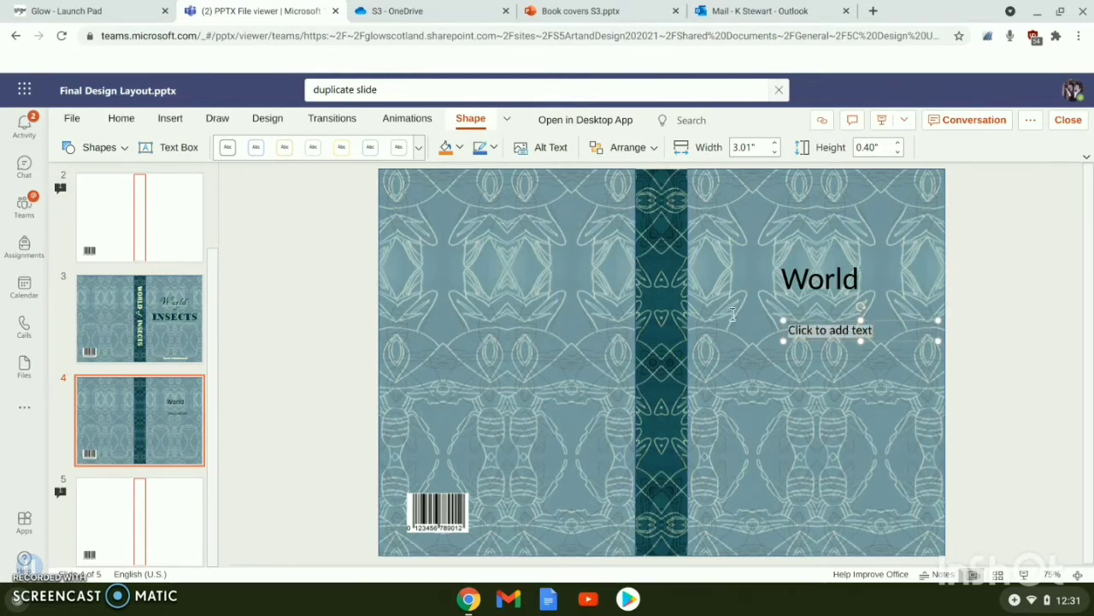
pyautogui.click(842, 331)
pyautogui.write('of')
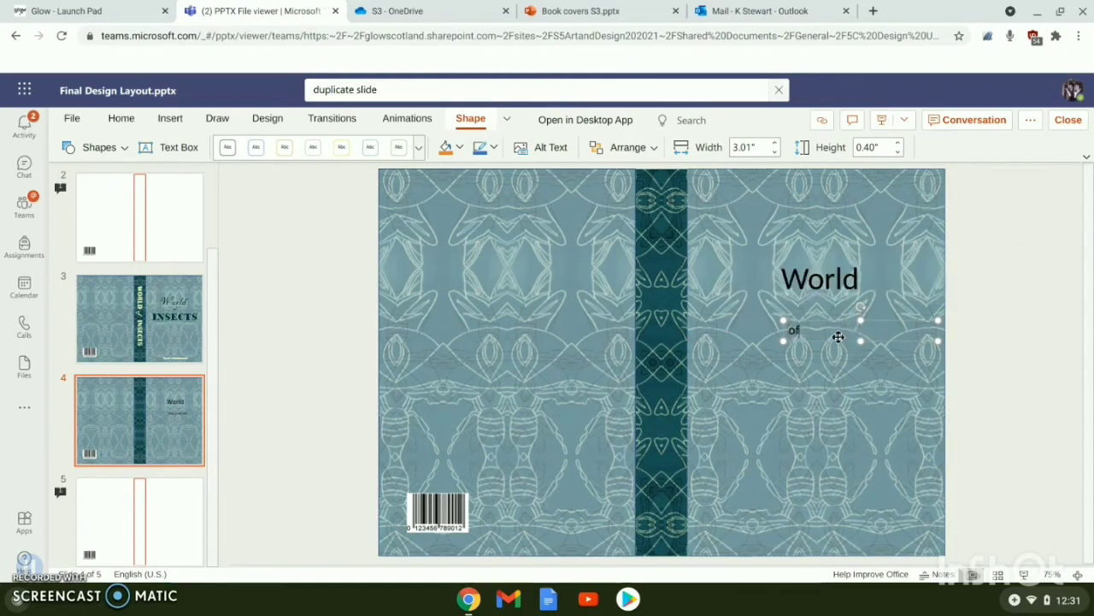
pyautogui.click(881, 355)
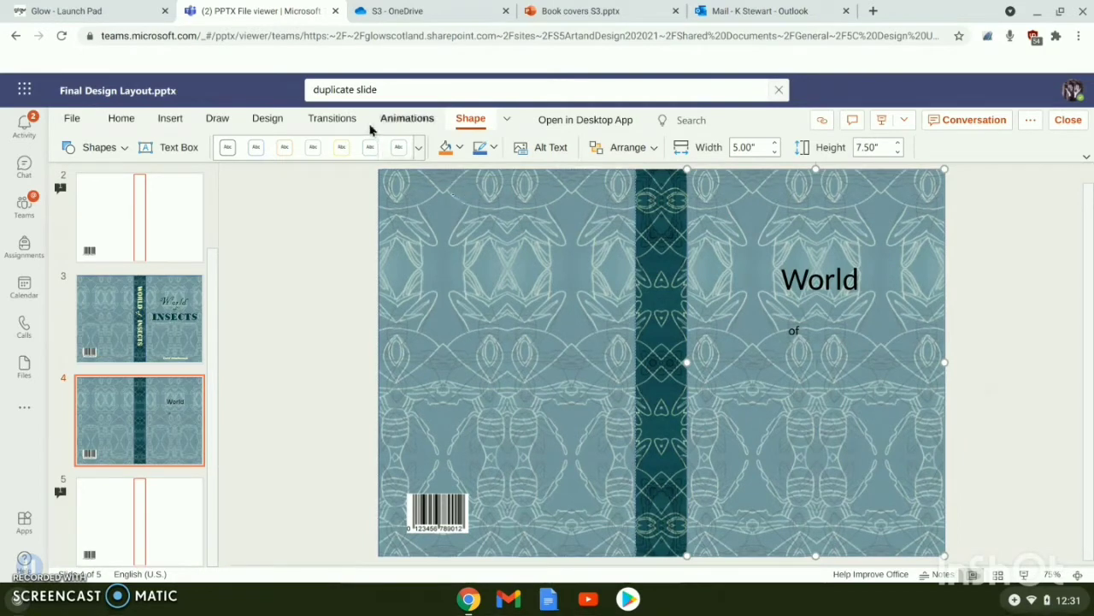
# Add a third text box reading "INSECTS" below "of" on the front cover.
pyautogui.click(168, 119)
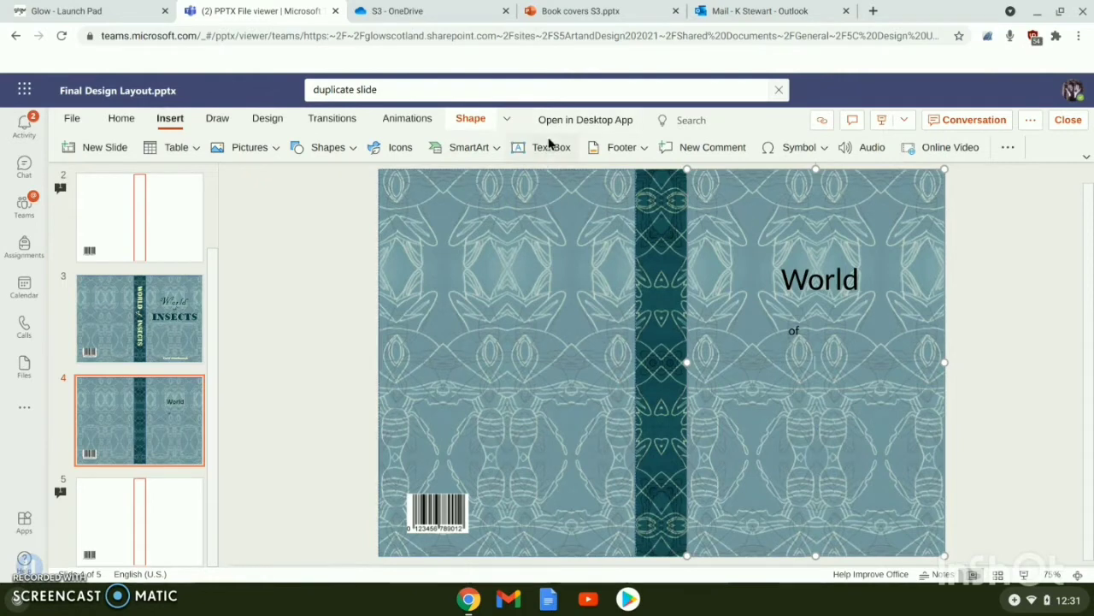
pyautogui.click(549, 149)
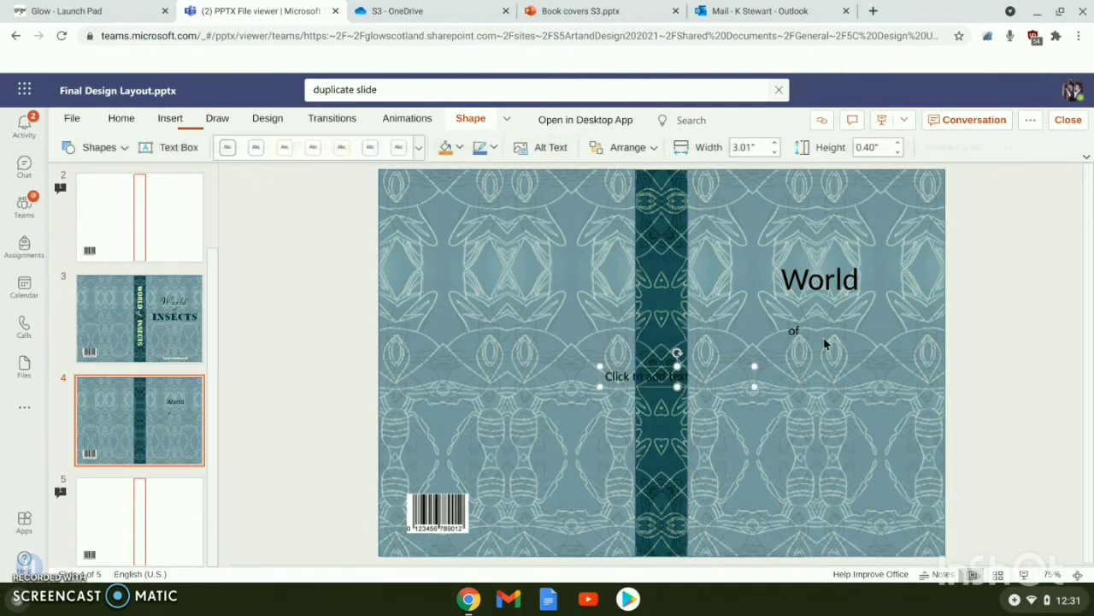
pyautogui.moveTo(714, 368); pyautogui.dragTo(751, 367)
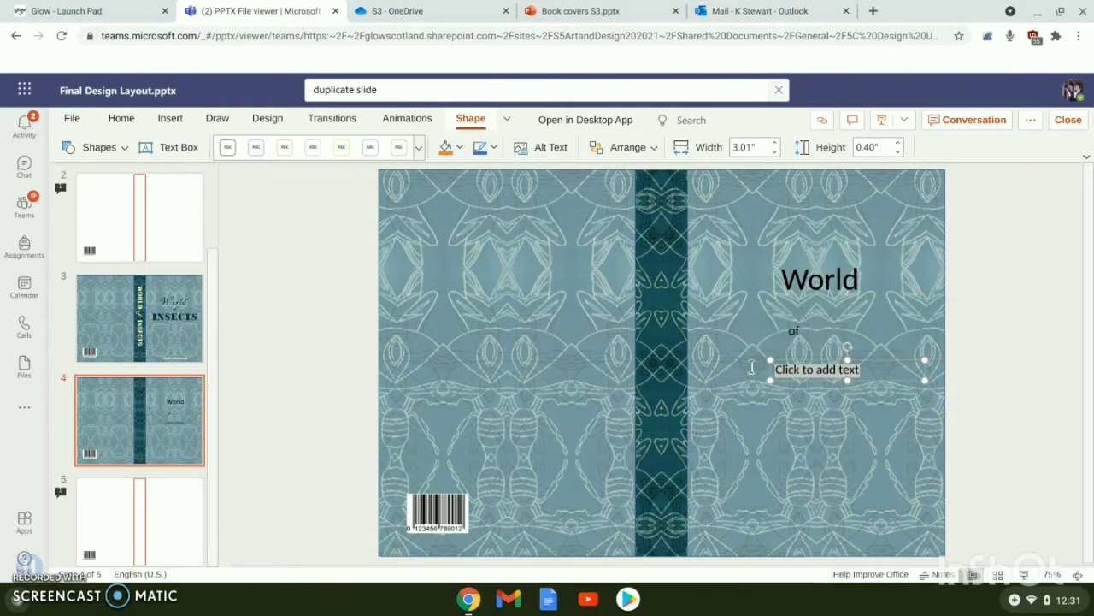
pyautogui.click(776, 370)
pyautogui.write('INSS')
pyautogui.write('CTS')
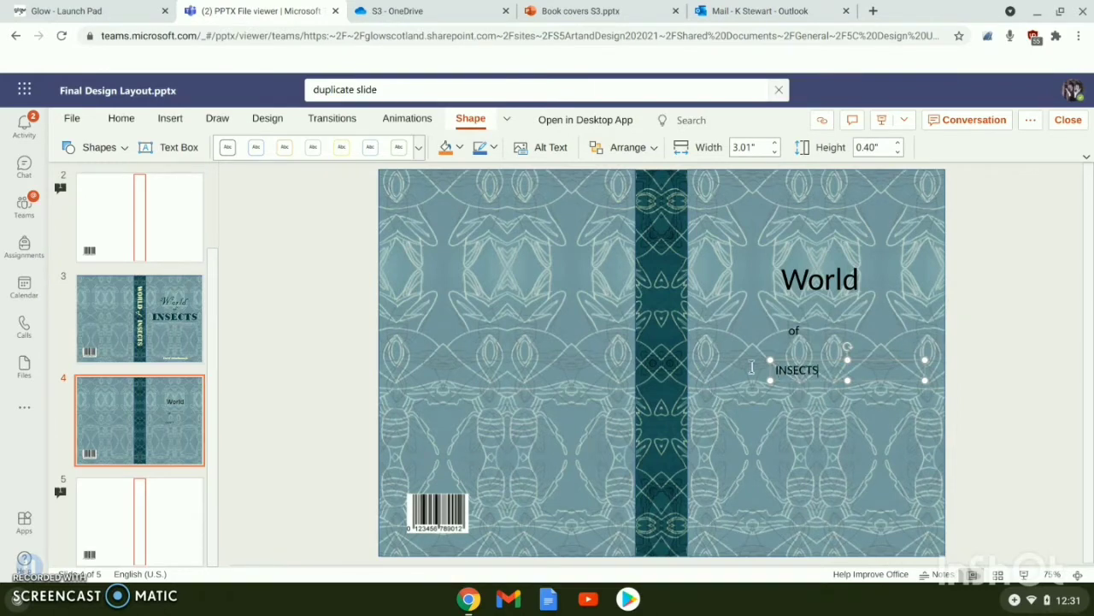
# Set "INSECTS" to font size 54 and fit its text box closely beneath "of", centred under the title.
pyautogui.hotkey('ctrl', 'a')
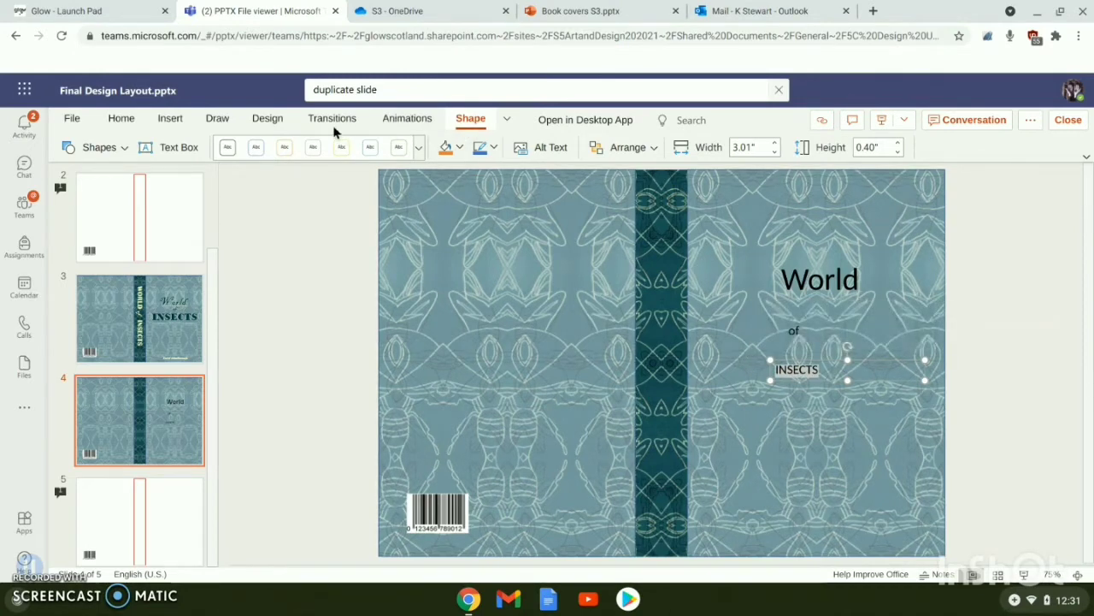
pyautogui.click(119, 125)
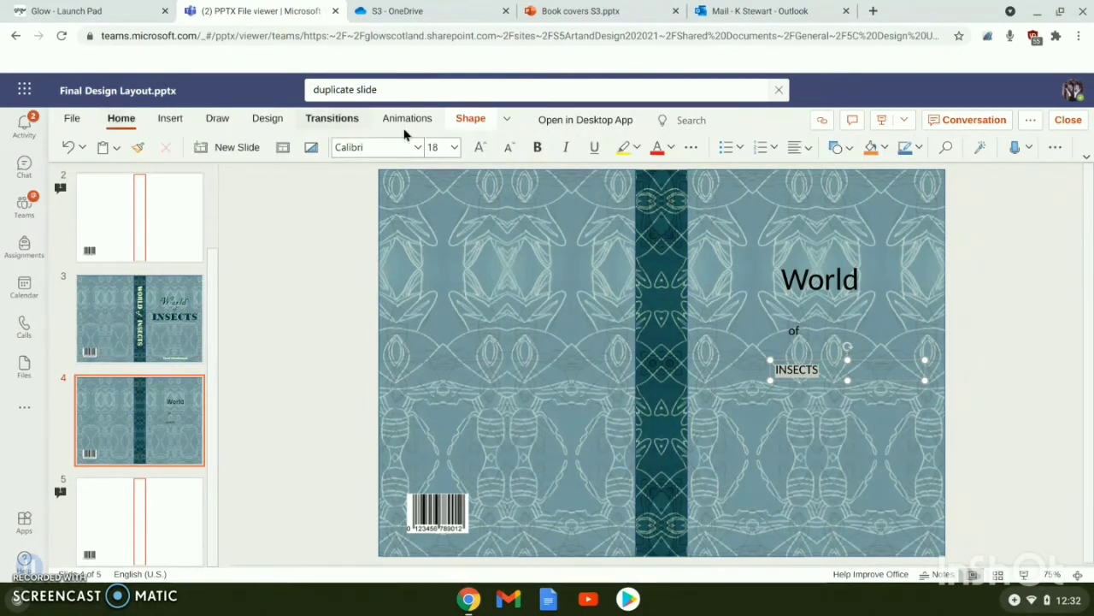
pyautogui.click(456, 148)
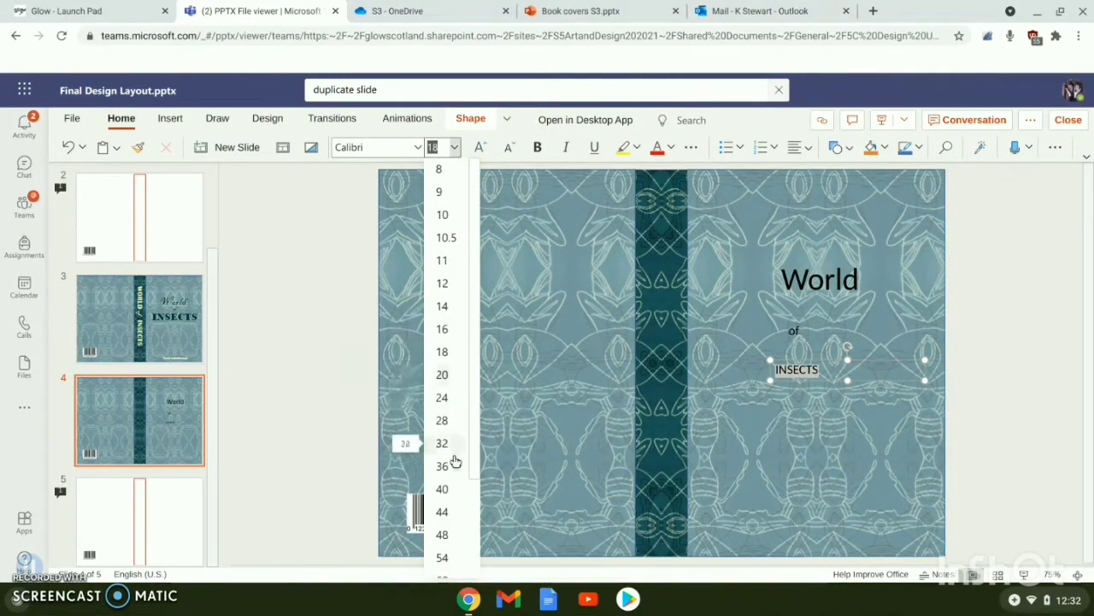
pyautogui.click(445, 558)
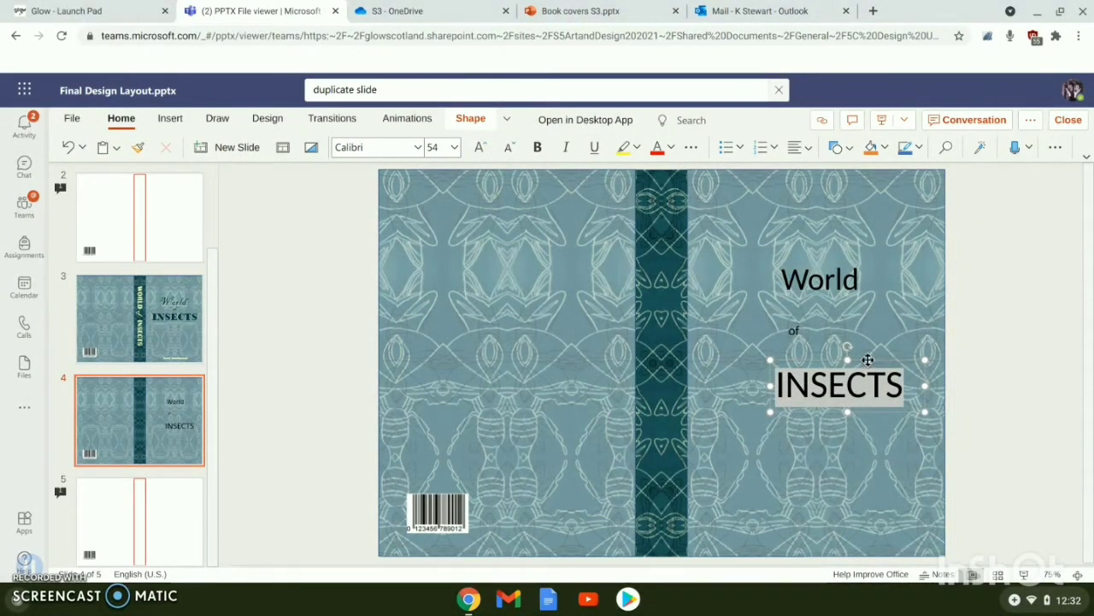
pyautogui.moveTo(868, 360); pyautogui.dragTo(838, 342)
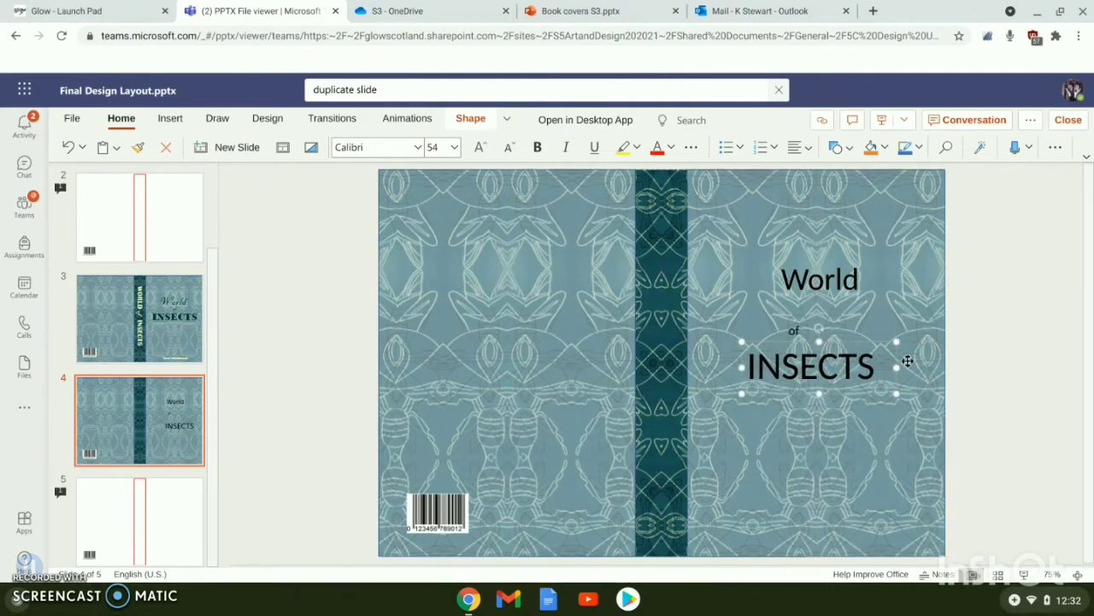
pyautogui.moveTo(896, 368); pyautogui.dragTo(883, 367)
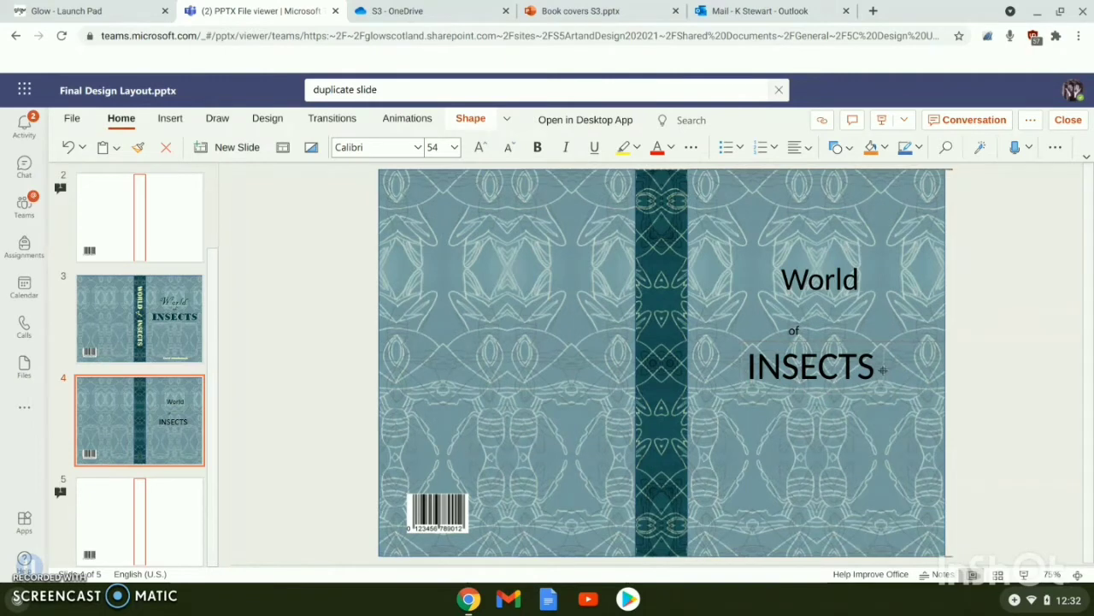
# Move "World" slightly left and down, then raise "of" and "INSECTS" so the three title lines sit closer together.
pyautogui.click(834, 289)
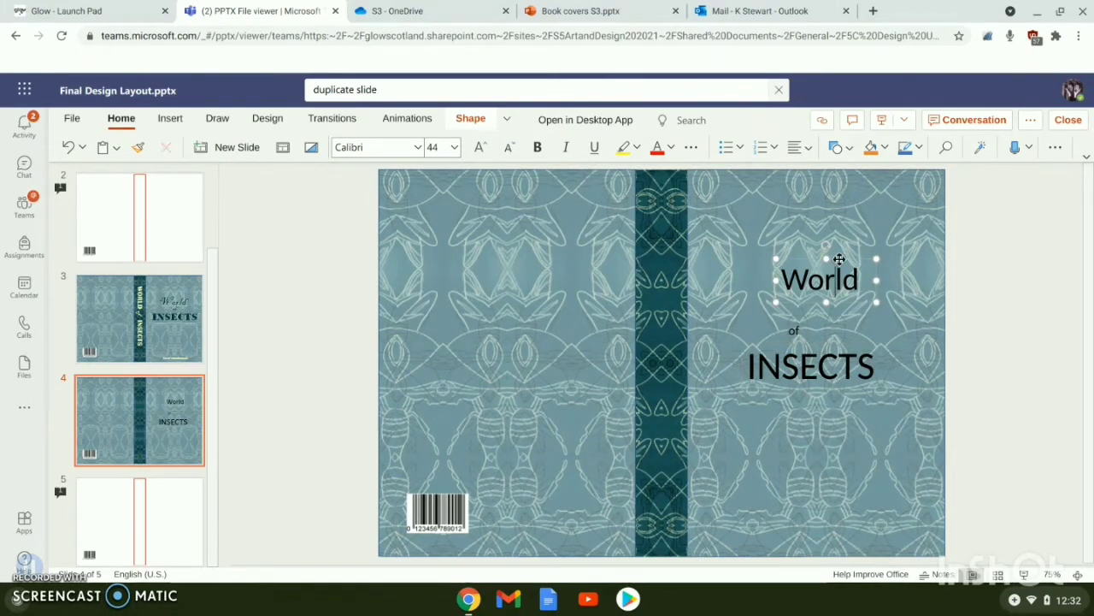
pyautogui.moveTo(833, 256); pyautogui.dragTo(817, 267)
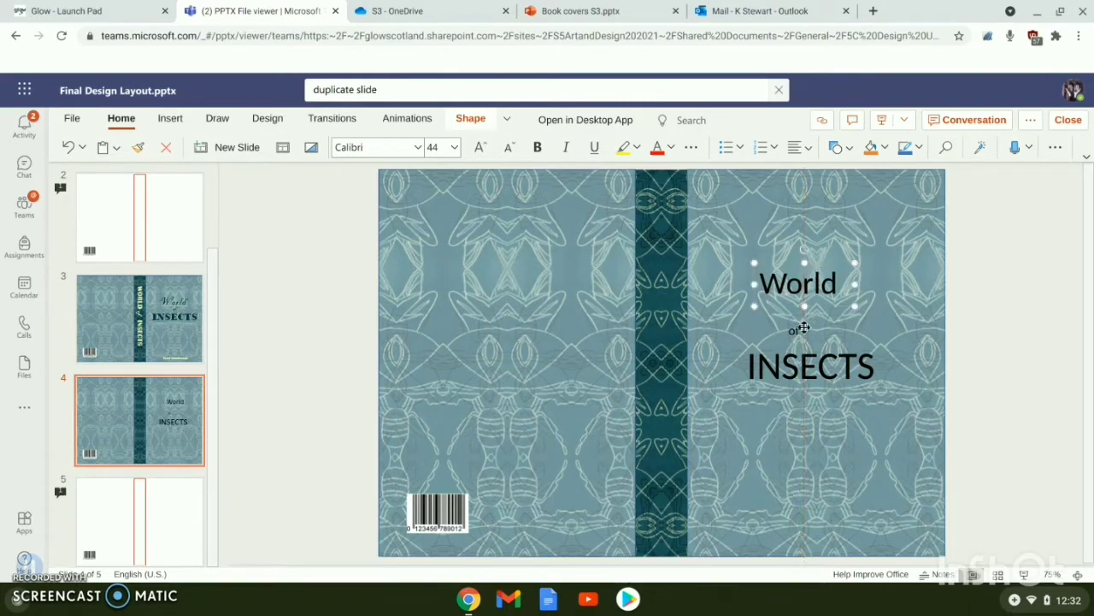
pyautogui.click(803, 329)
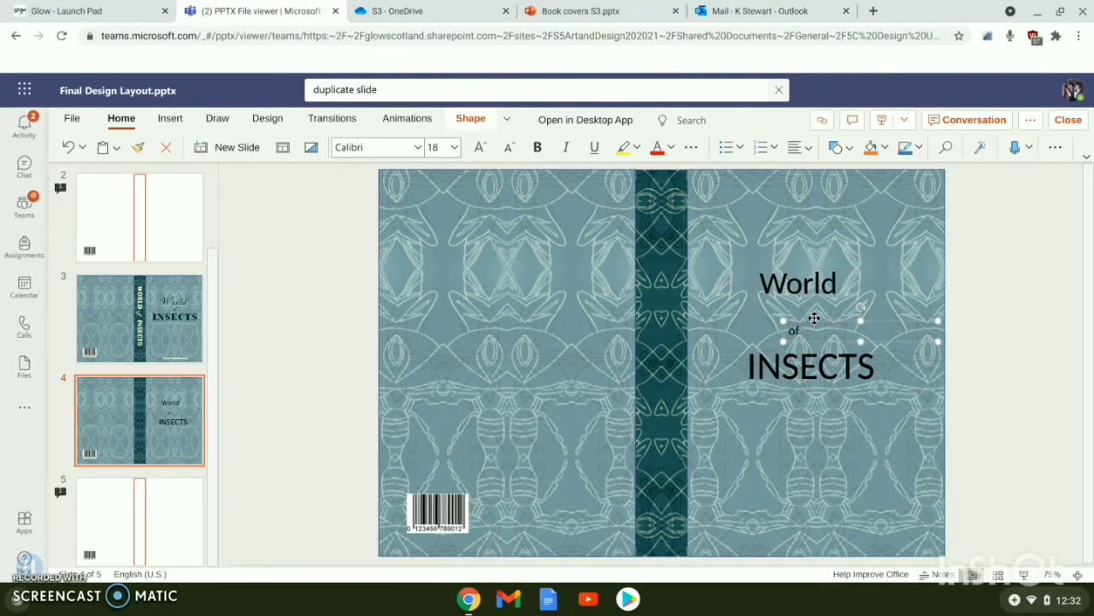
pyautogui.moveTo(814, 319); pyautogui.dragTo(812, 299)
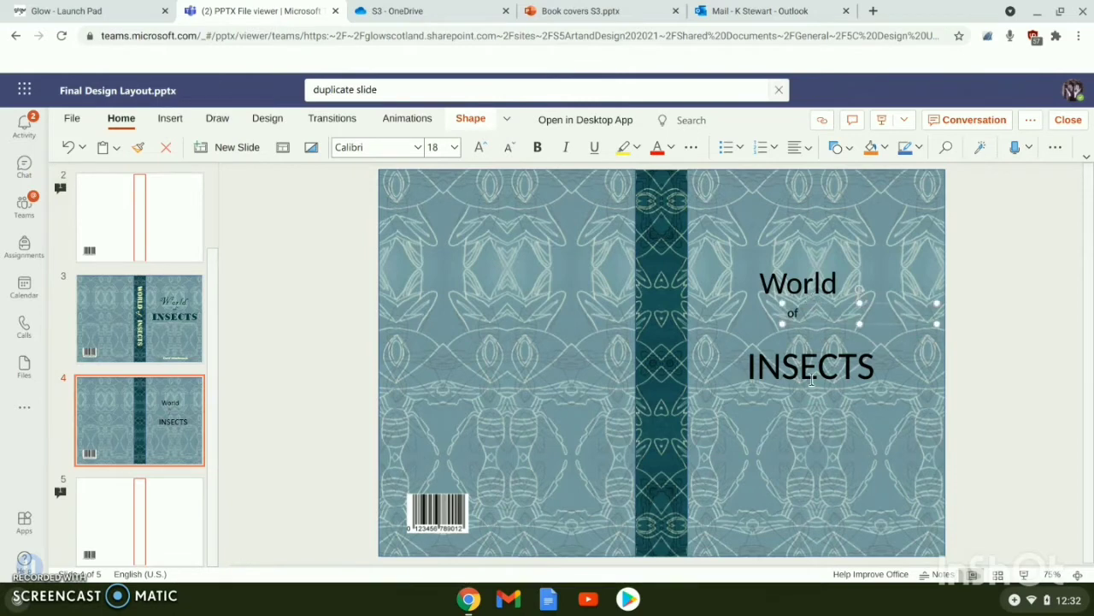
pyautogui.click(817, 342)
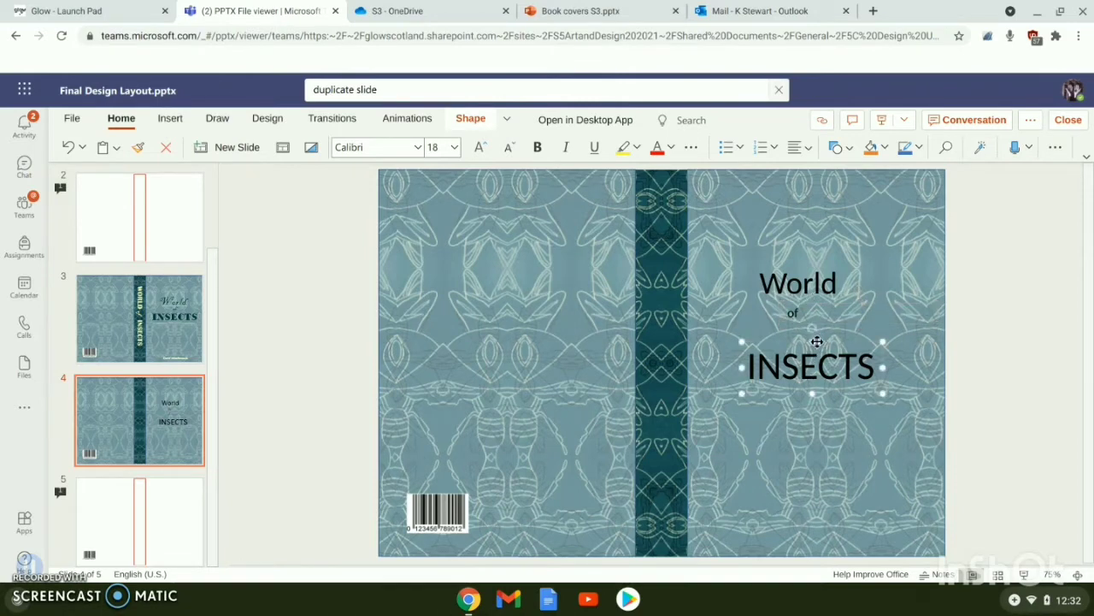
pyautogui.moveTo(814, 331); pyautogui.dragTo(815, 319)
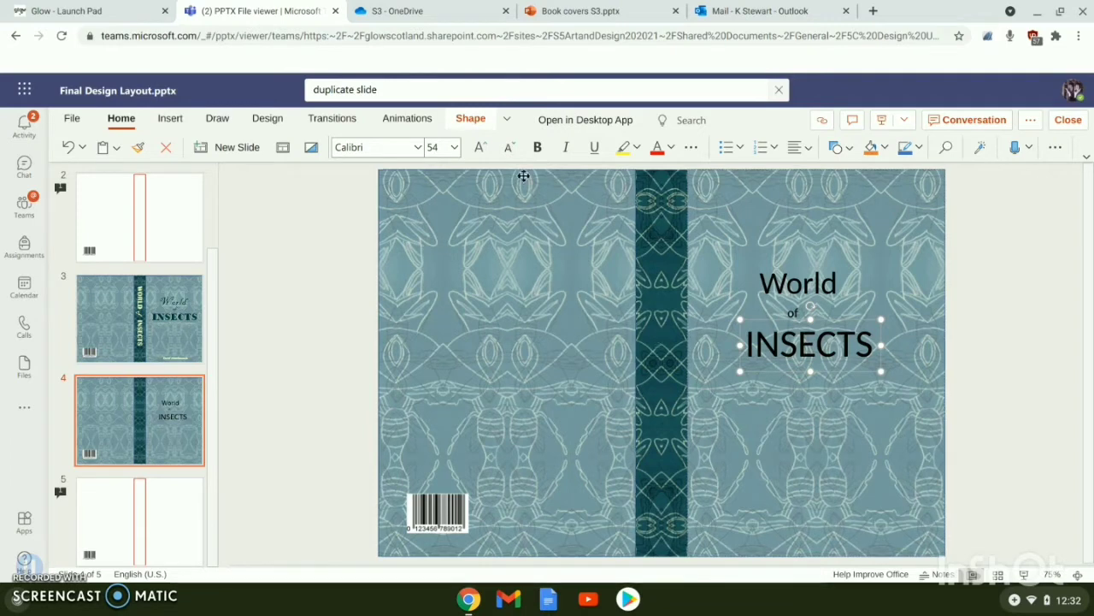
# Choose Align to Slide for the "INSECTS" text box and nudge the box slightly down and left beneath "of".
pyautogui.click(471, 120)
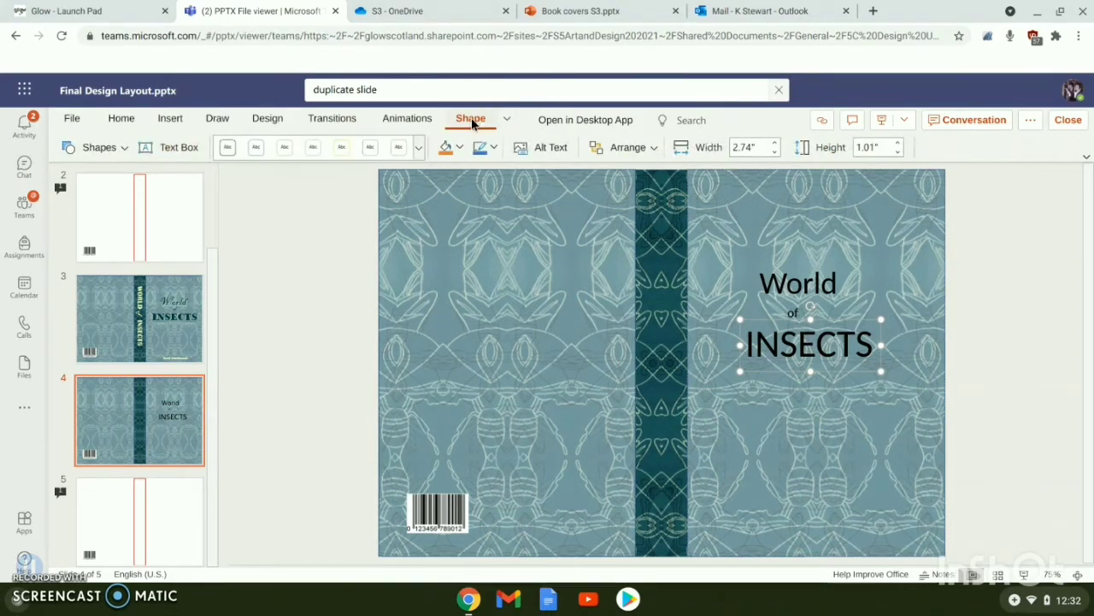
pyautogui.click(656, 150)
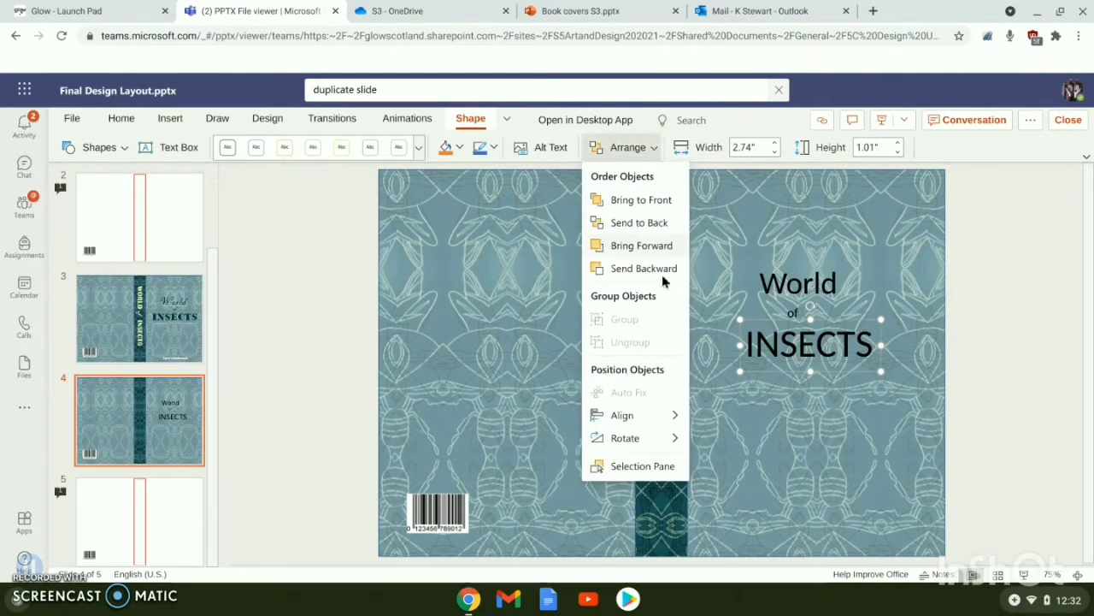
pyautogui.moveTo(672, 415)
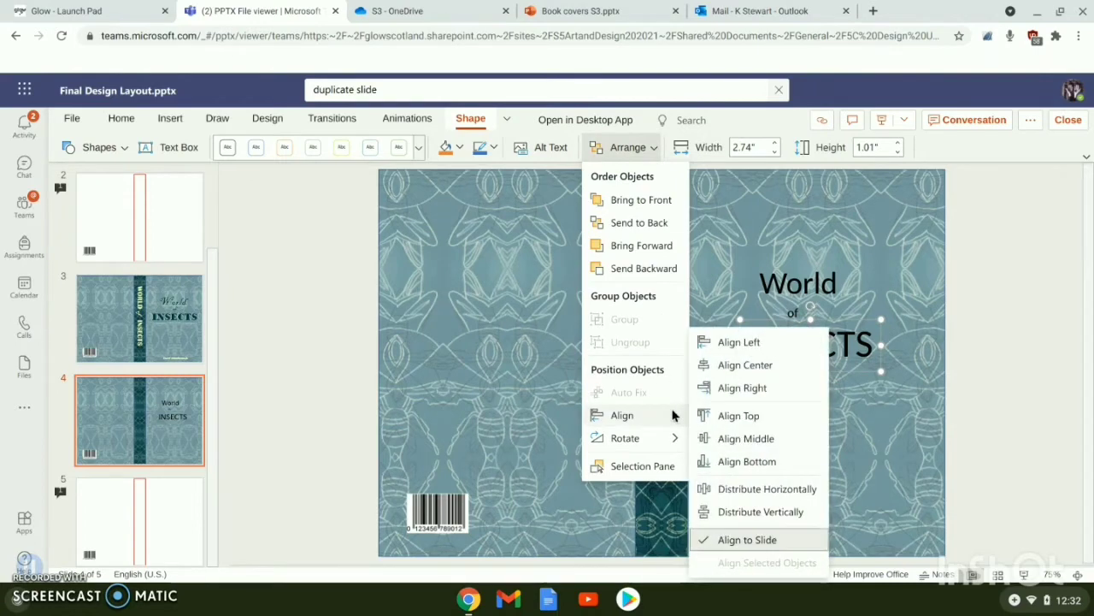
pyautogui.click(752, 542)
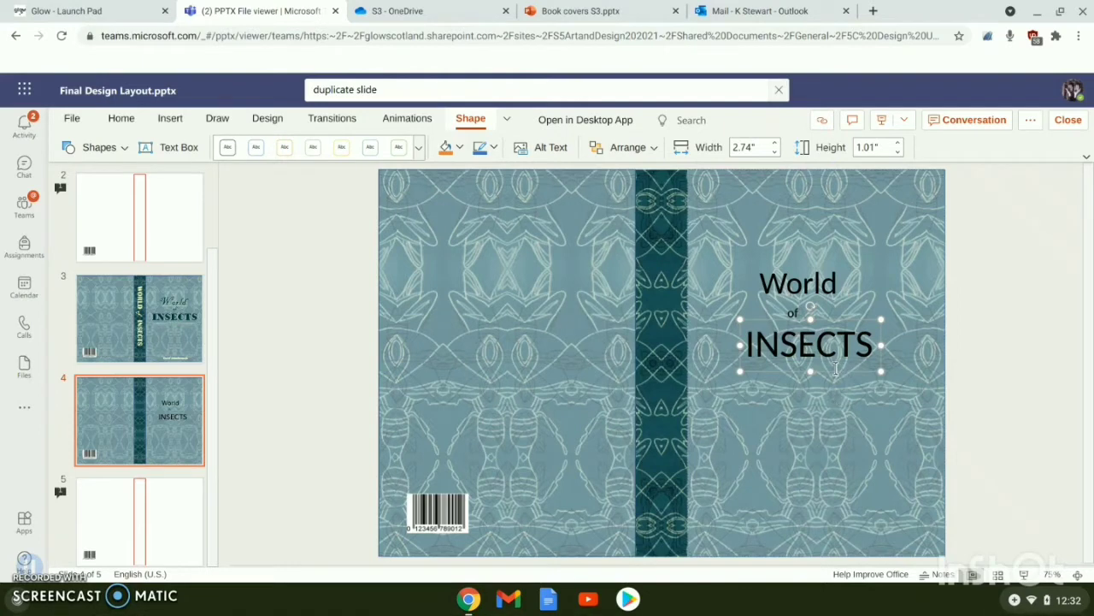
pyautogui.moveTo(834, 371)
pyautogui.mouseDown()
pyautogui.moveTo(840, 395)
pyautogui.moveTo(831, 379)
pyautogui.mouseUp()
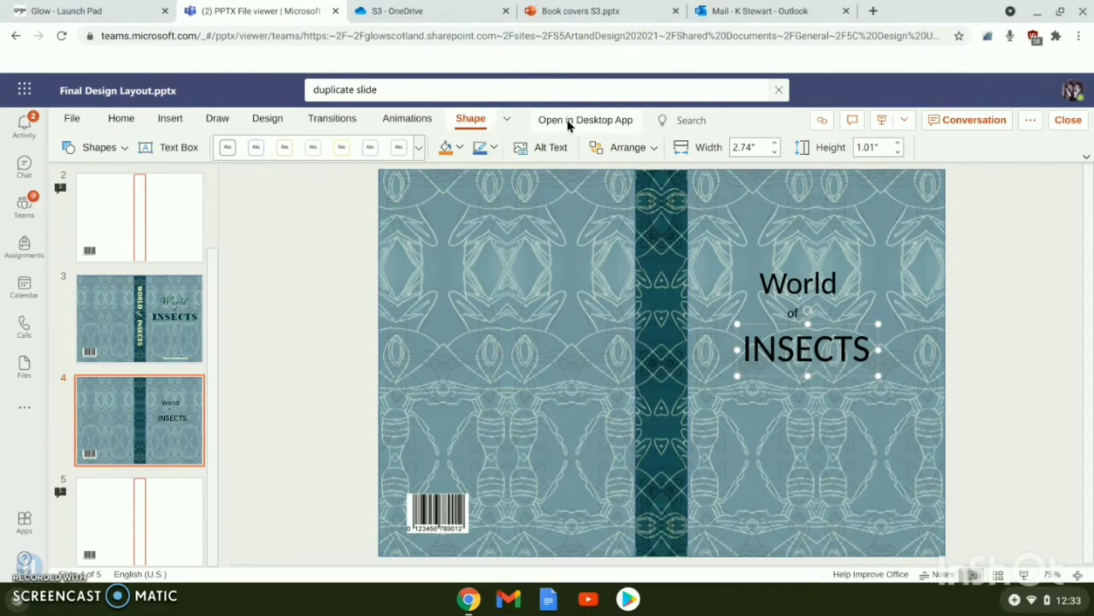
# Try the Align to Slide option on the "INSECTS" box again and clear the selection.
pyautogui.click(651, 149)
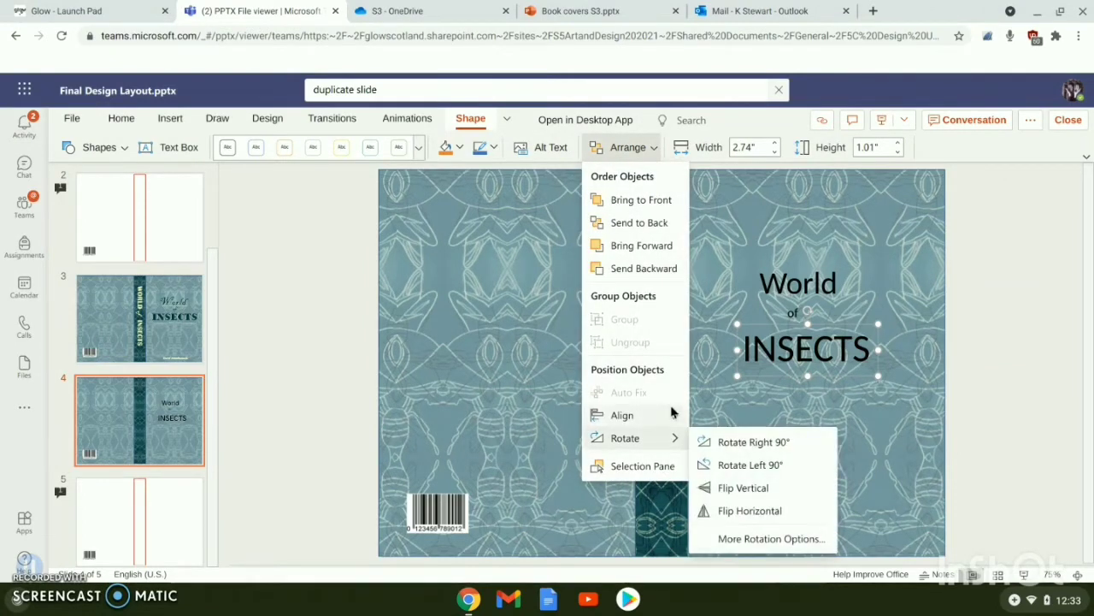
pyautogui.moveTo(672, 415)
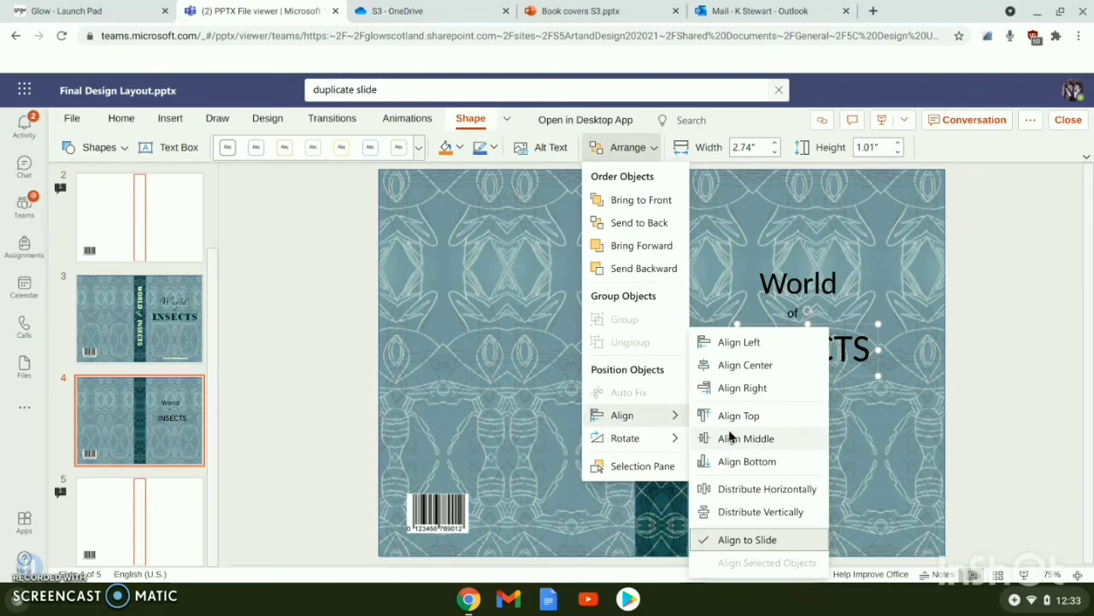
pyautogui.click(747, 540)
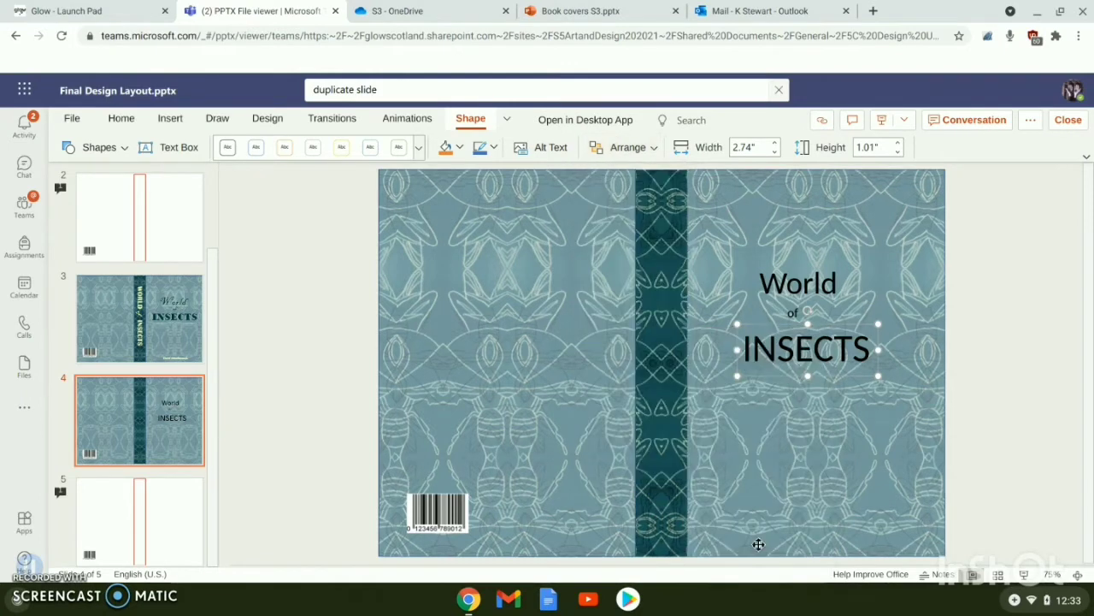
pyautogui.click(827, 494)
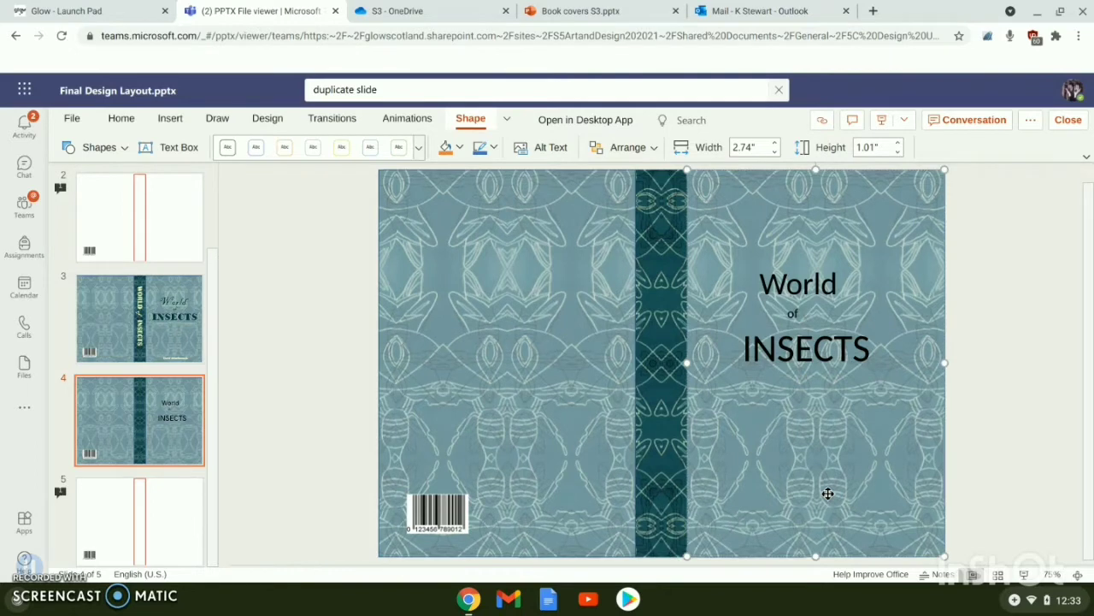
pyautogui.click(1015, 347)
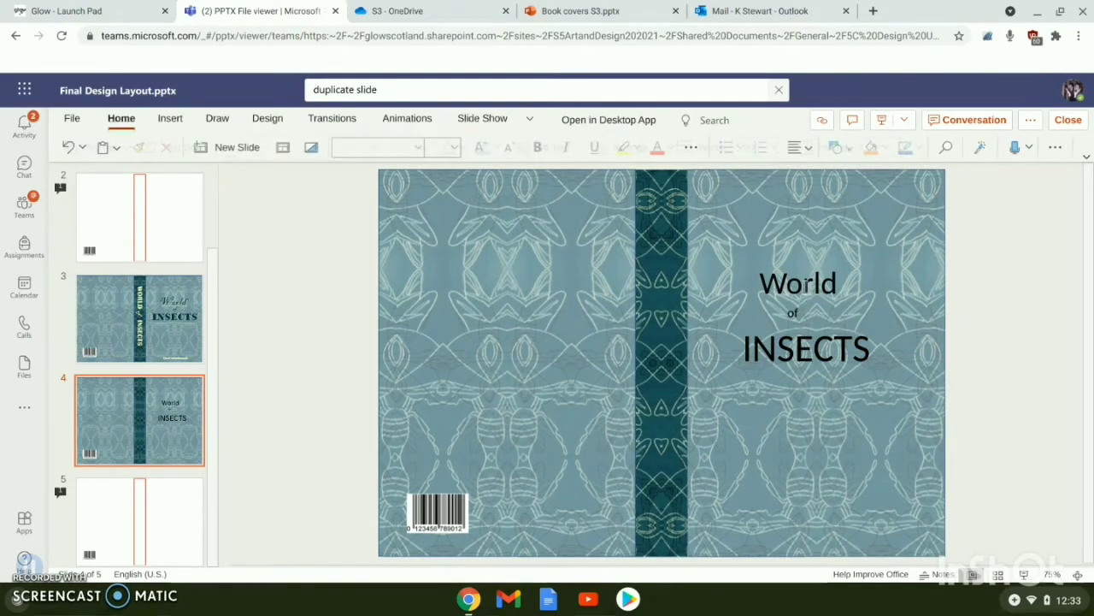
# Centre "World" horizontally on the front cover, and narrow the "of" text box and shift it right beneath "World".
pyautogui.click(805, 286)
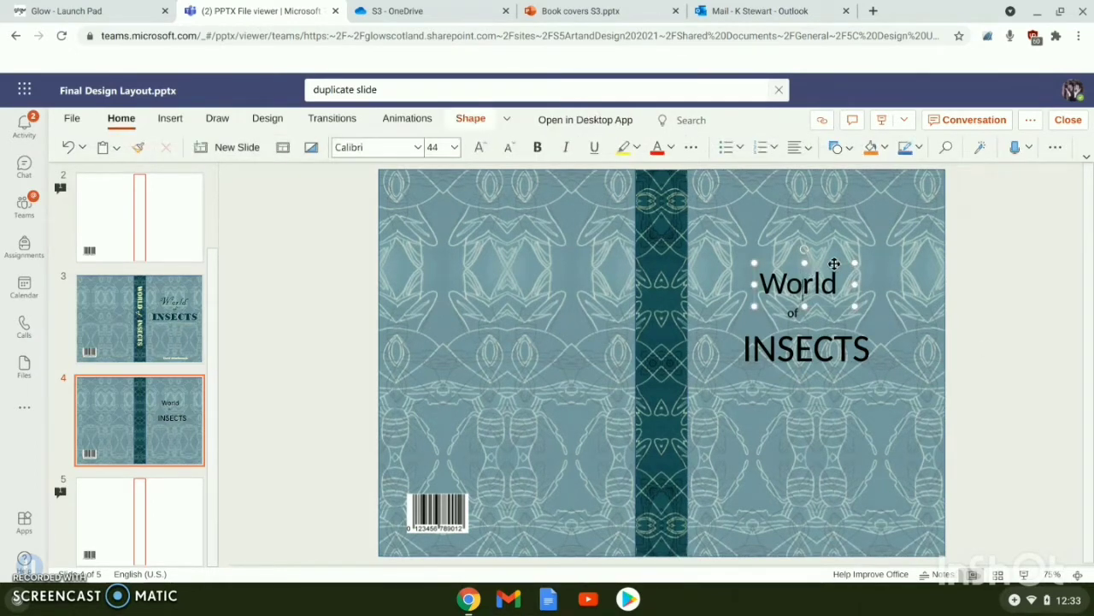
pyautogui.moveTo(842, 265); pyautogui.dragTo(846, 267)
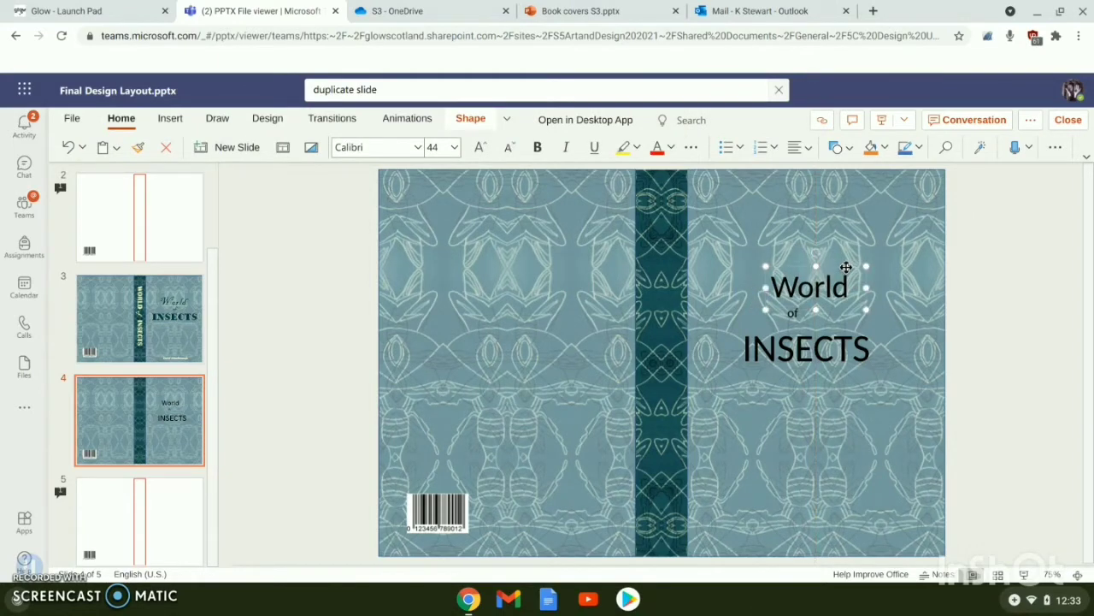
pyautogui.click(795, 315)
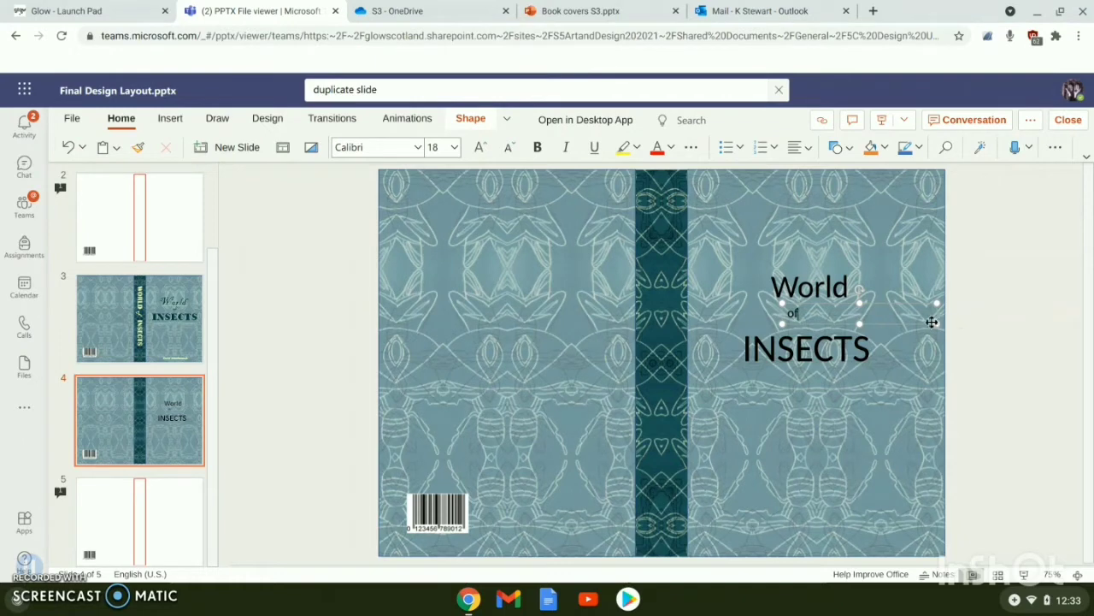
pyautogui.moveTo(878, 332); pyautogui.dragTo(804, 325)
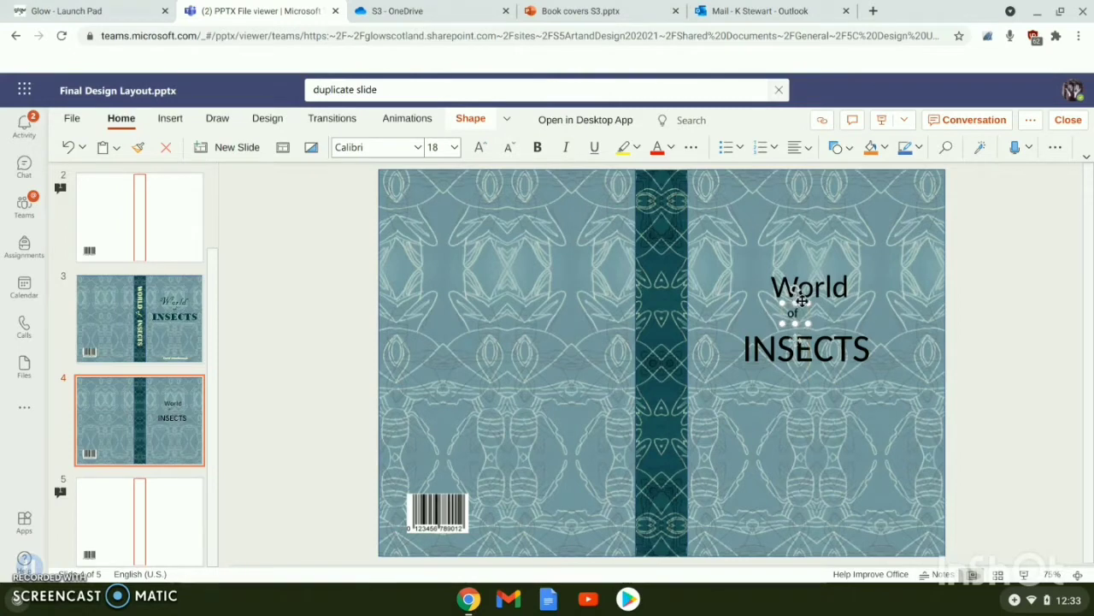
pyautogui.moveTo(807, 301); pyautogui.dragTo(819, 304)
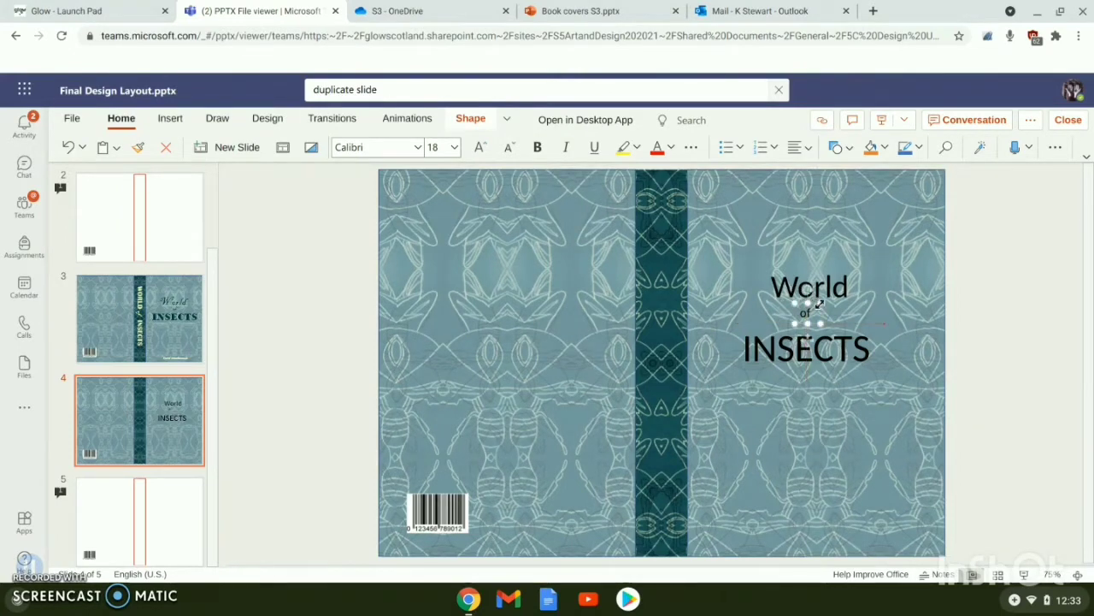
# Change the title word "World" to the Blackadder ITC font at size 54.
pyautogui.click(835, 289)
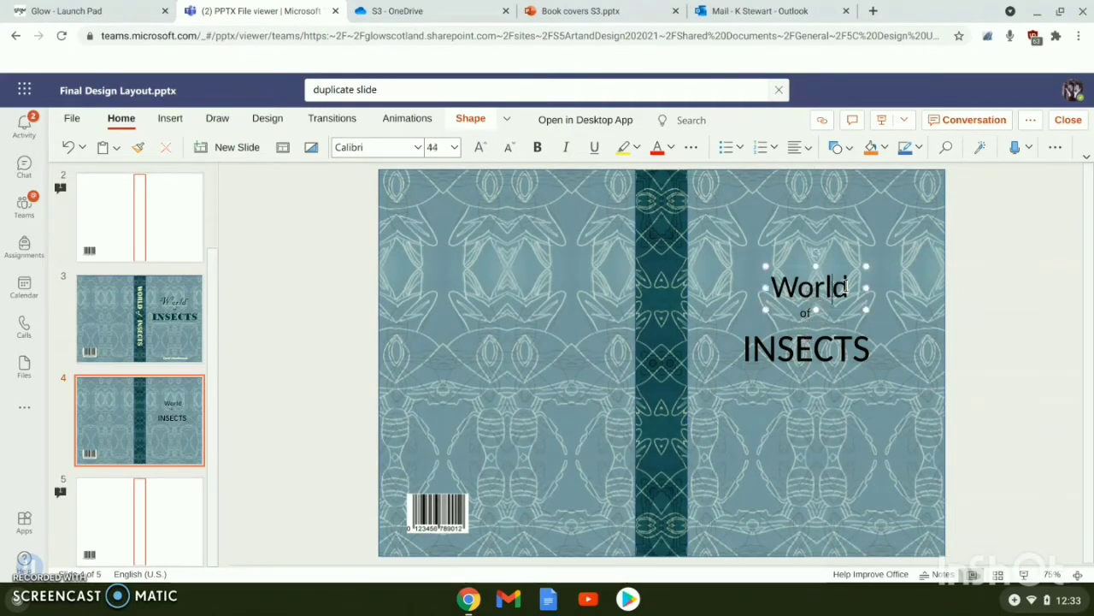
pyautogui.moveTo(817, 290); pyautogui.dragTo(774, 291)
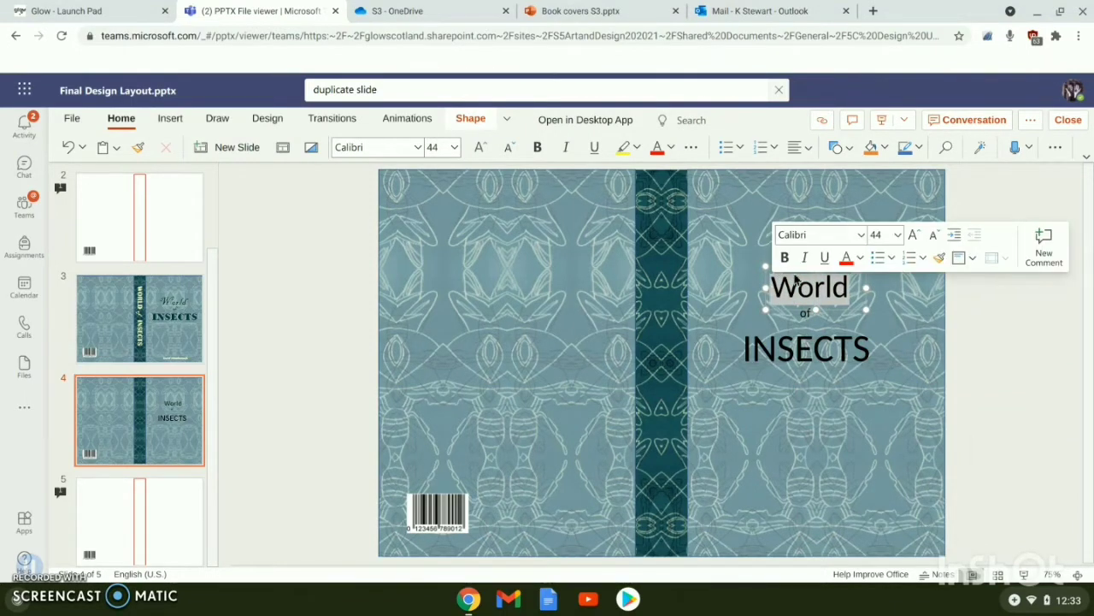
pyautogui.click(861, 235)
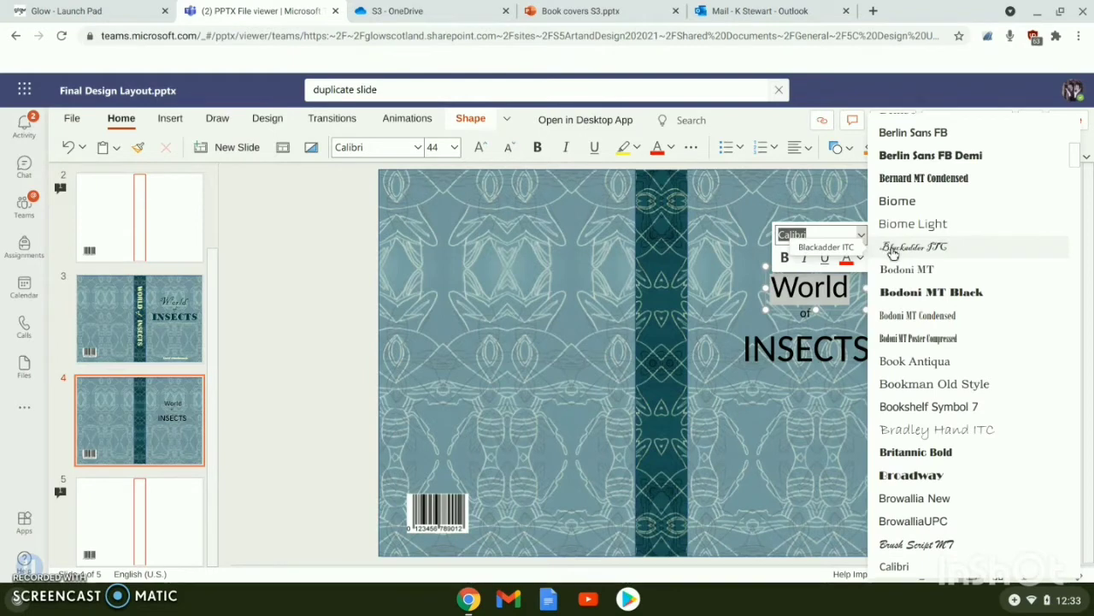
pyautogui.scroll(5, 914, 307)
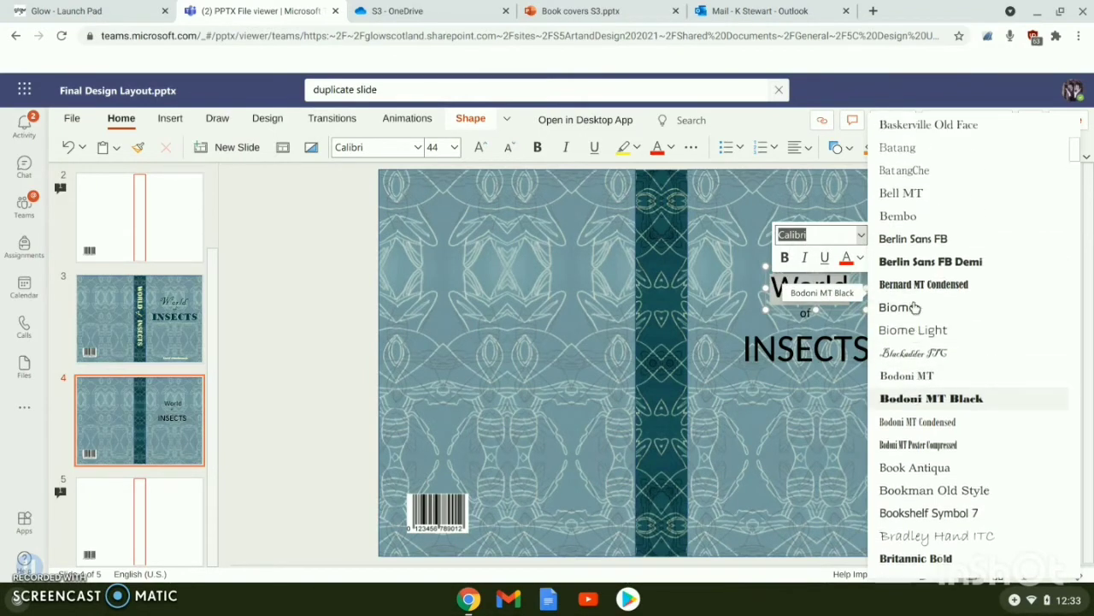
pyautogui.scroll(3, 914, 308)
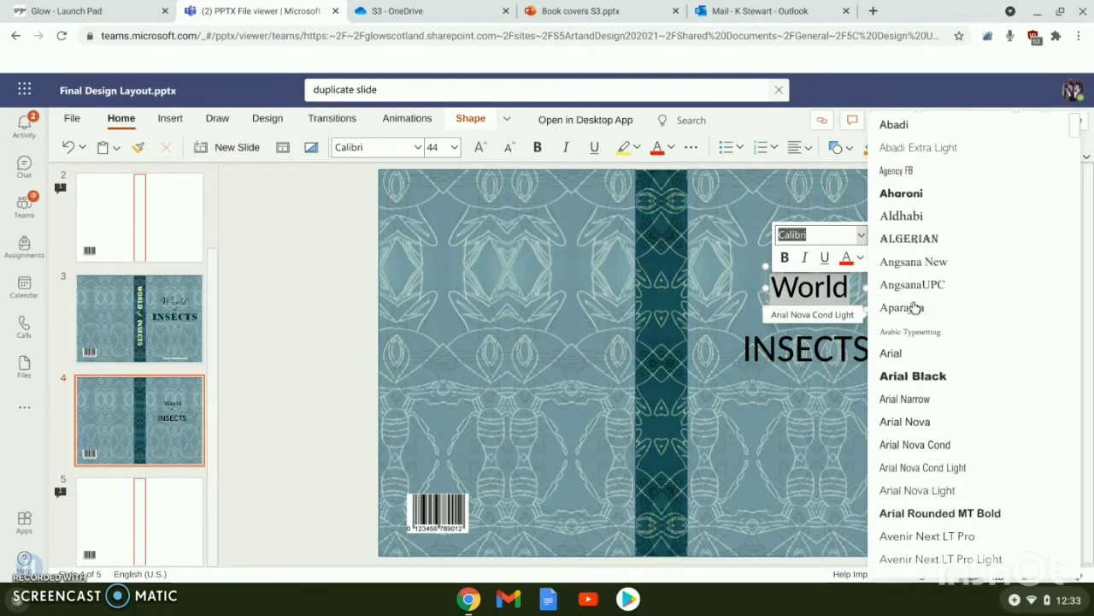
pyautogui.scroll(-2, 914, 307)
pyautogui.scroll(-2, 914, 308)
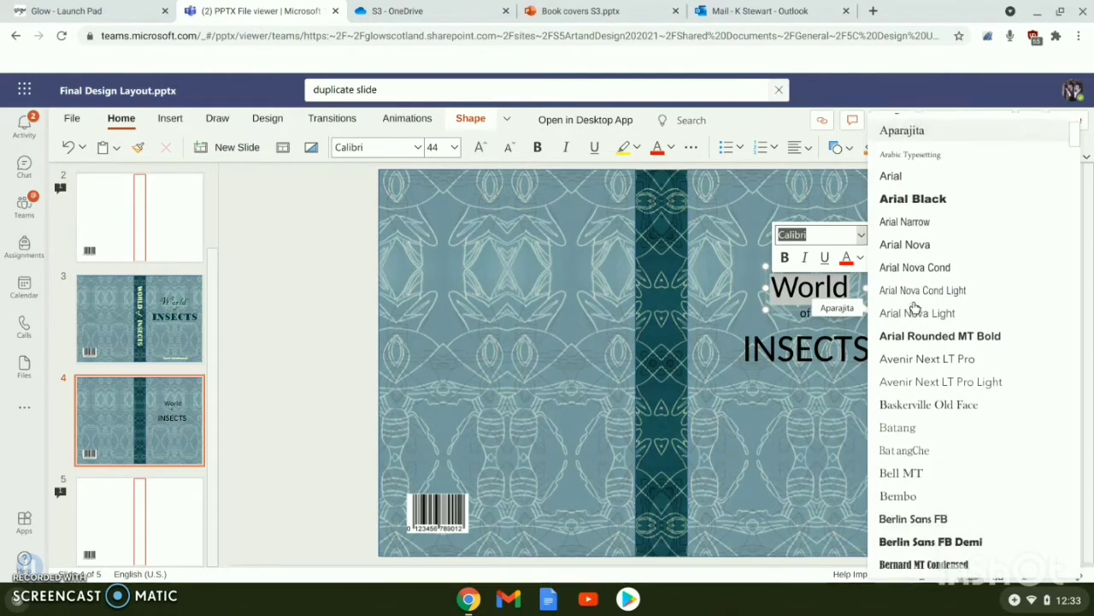
pyautogui.scroll(-3, 914, 308)
pyautogui.scroll(-3, 914, 308)
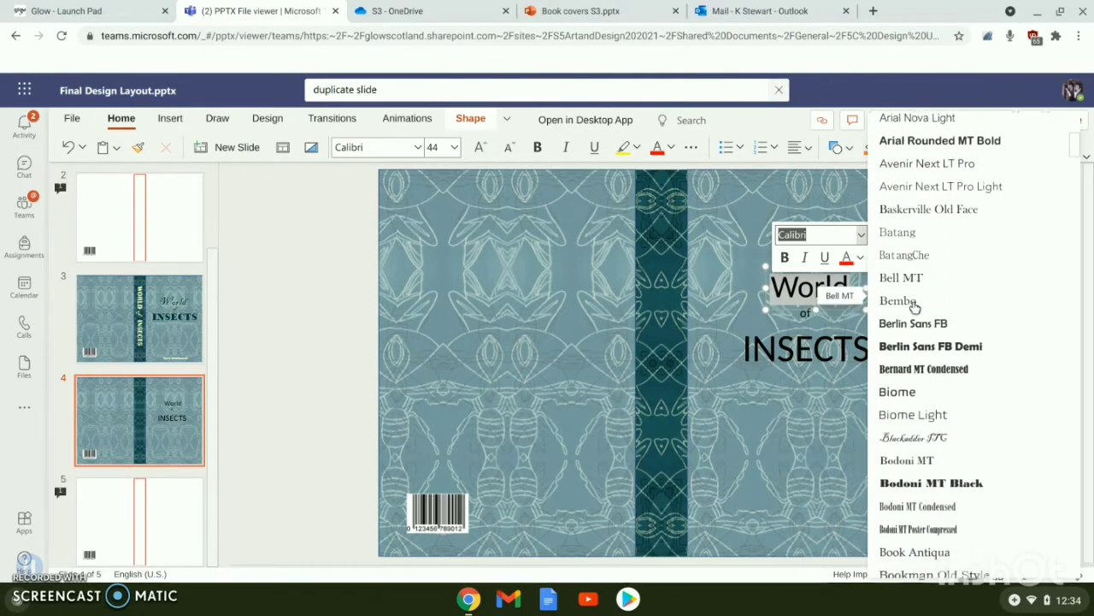
pyautogui.scroll(5, 914, 308)
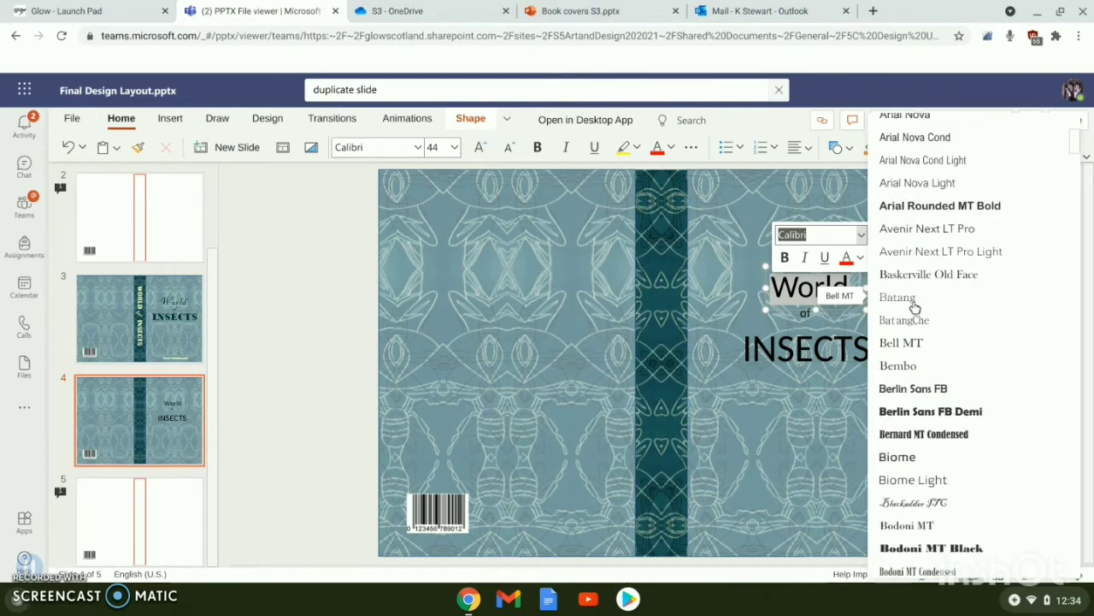
pyautogui.scroll(3, 914, 308)
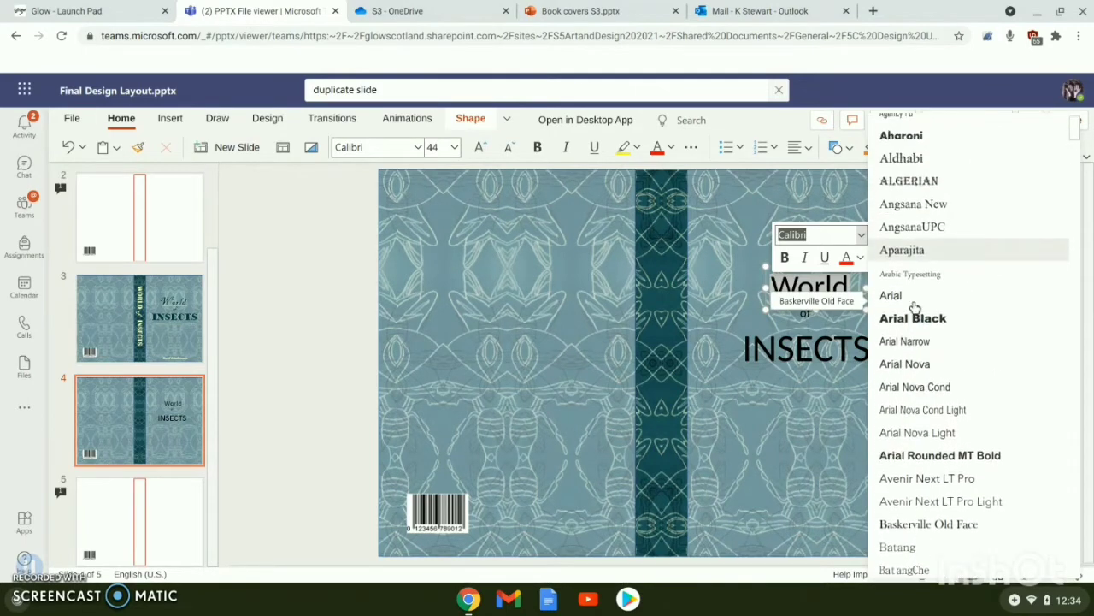
pyautogui.scroll(-7, 914, 308)
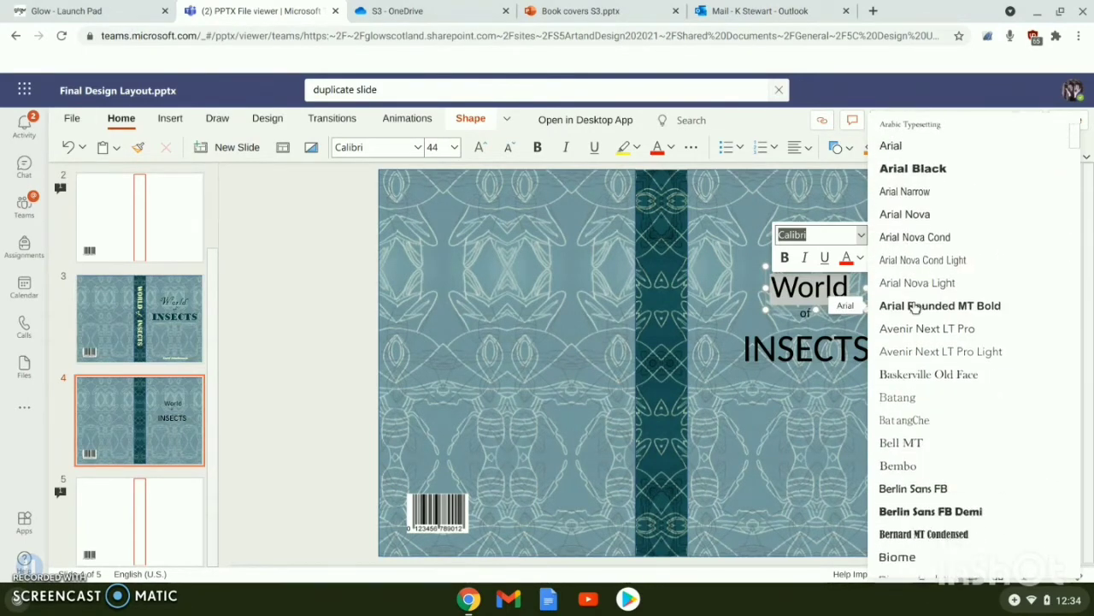
pyautogui.scroll(-2, 914, 307)
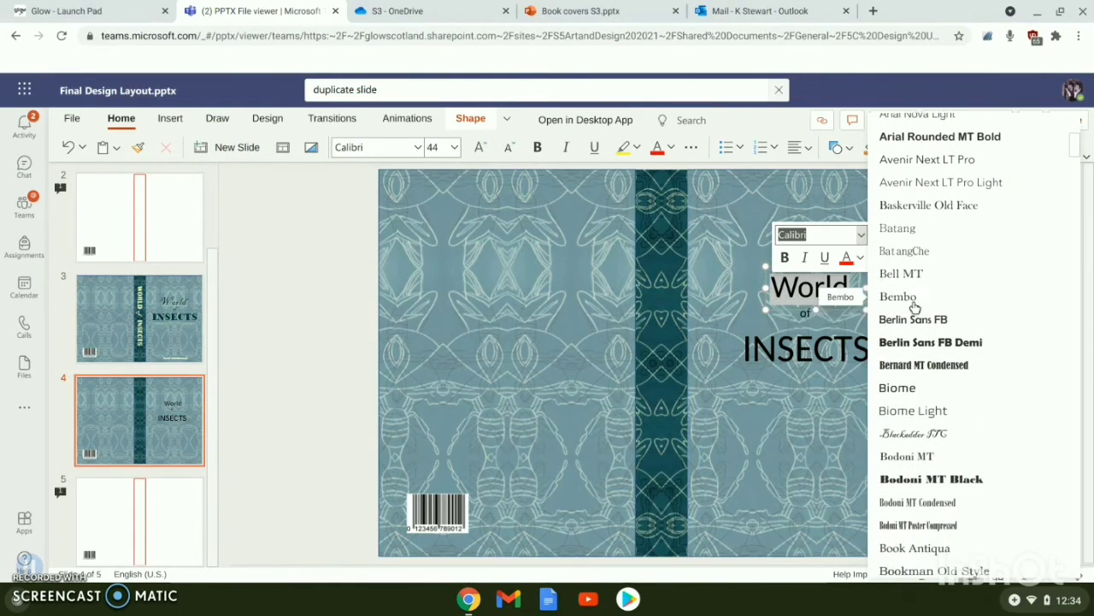
pyautogui.click(914, 433)
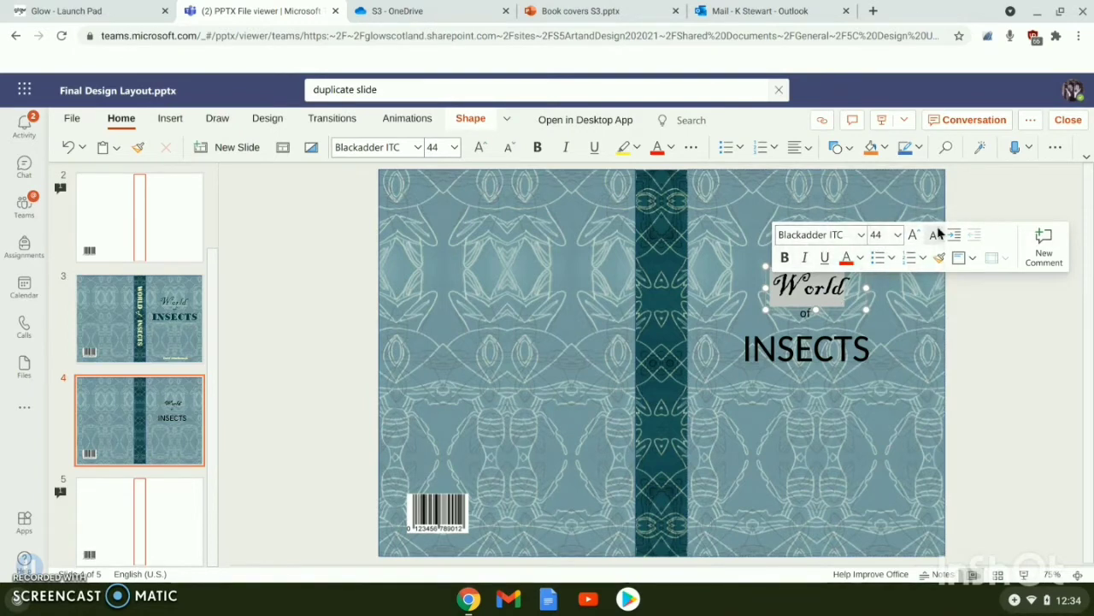
pyautogui.click(897, 236)
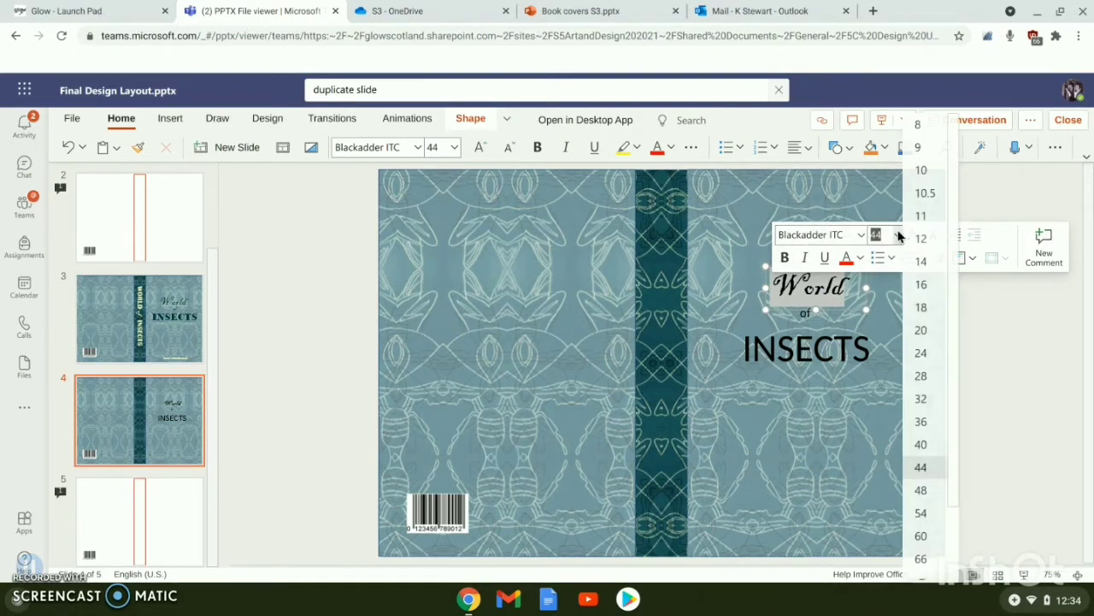
pyautogui.click(925, 513)
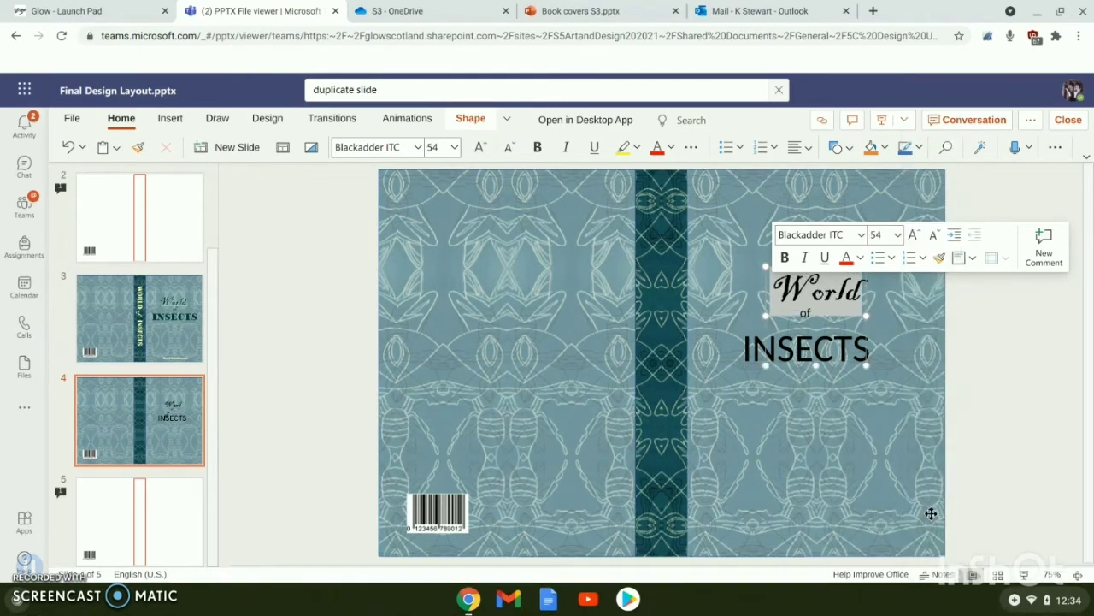
# Widen the "World" text box so the word fits on one line and nudge the box slightly up and left.
pyautogui.click(889, 484)
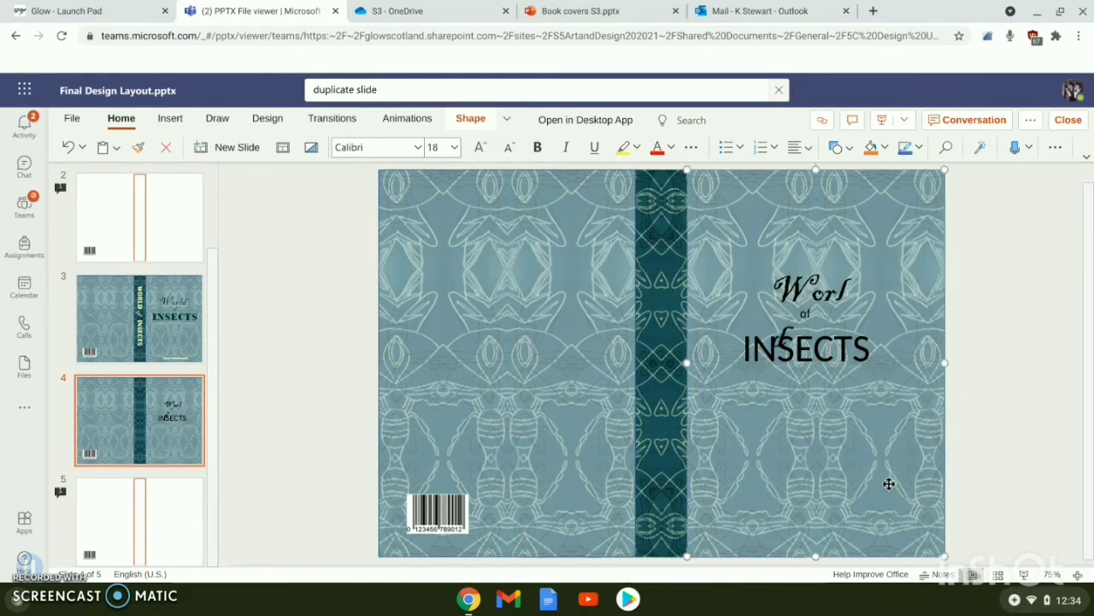
pyautogui.click(835, 289)
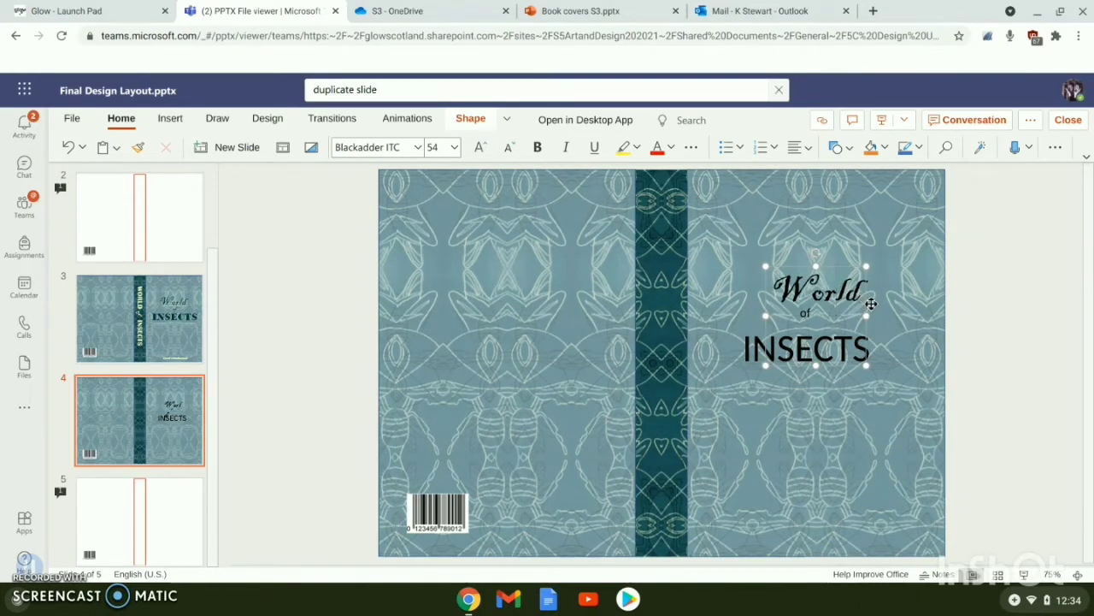
pyautogui.moveTo(864, 315); pyautogui.dragTo(877, 309)
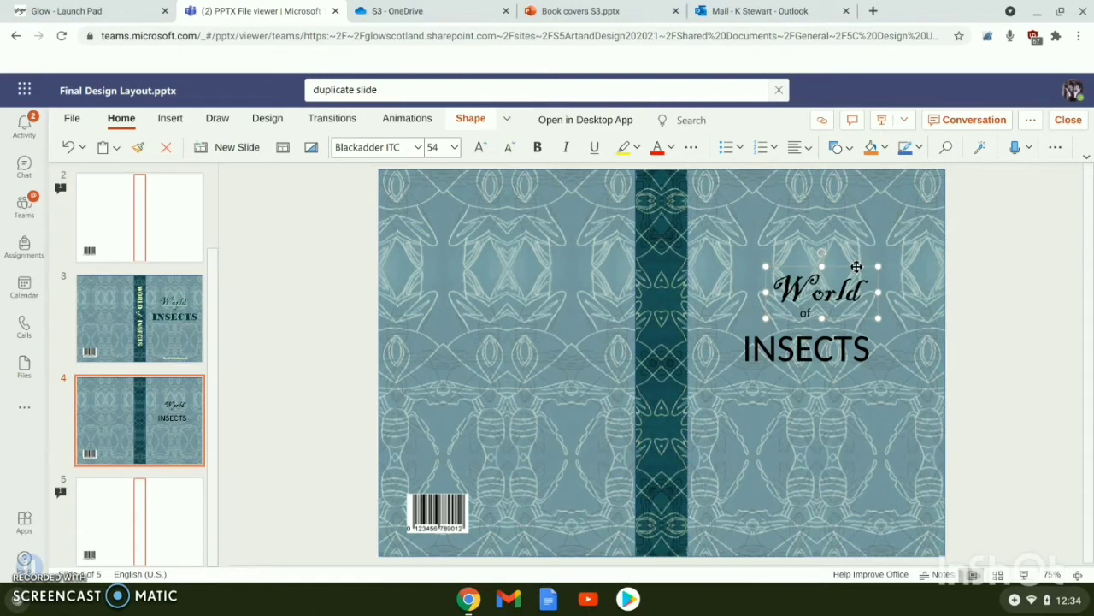
pyautogui.moveTo(854, 264); pyautogui.dragTo(851, 264)
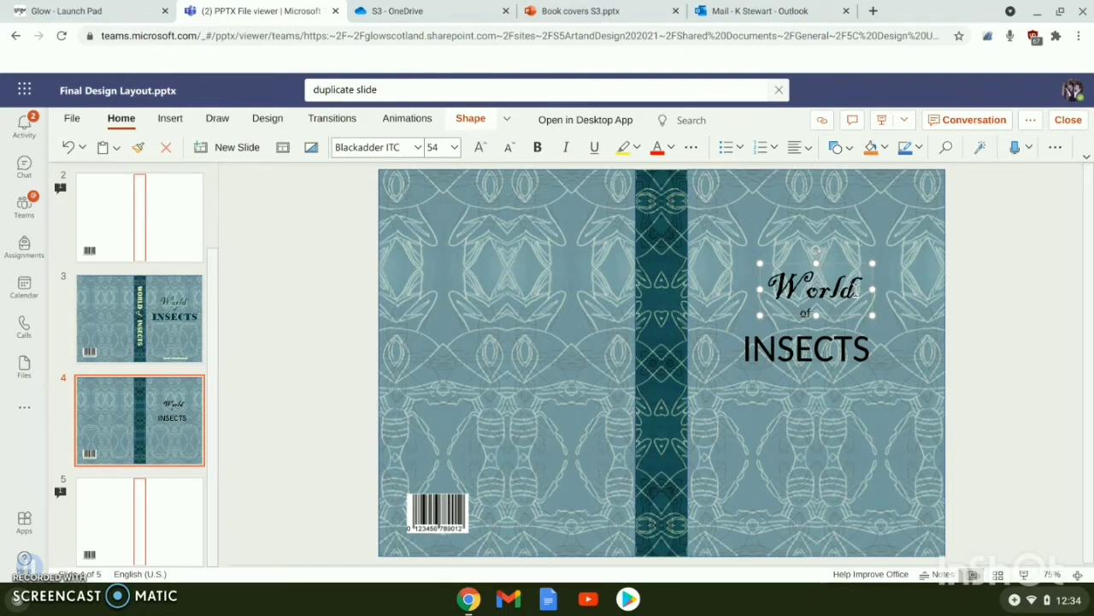
# Enlarge the word "World" to font size 60 and then to 66.
pyautogui.moveTo(855, 291); pyautogui.dragTo(766, 289)
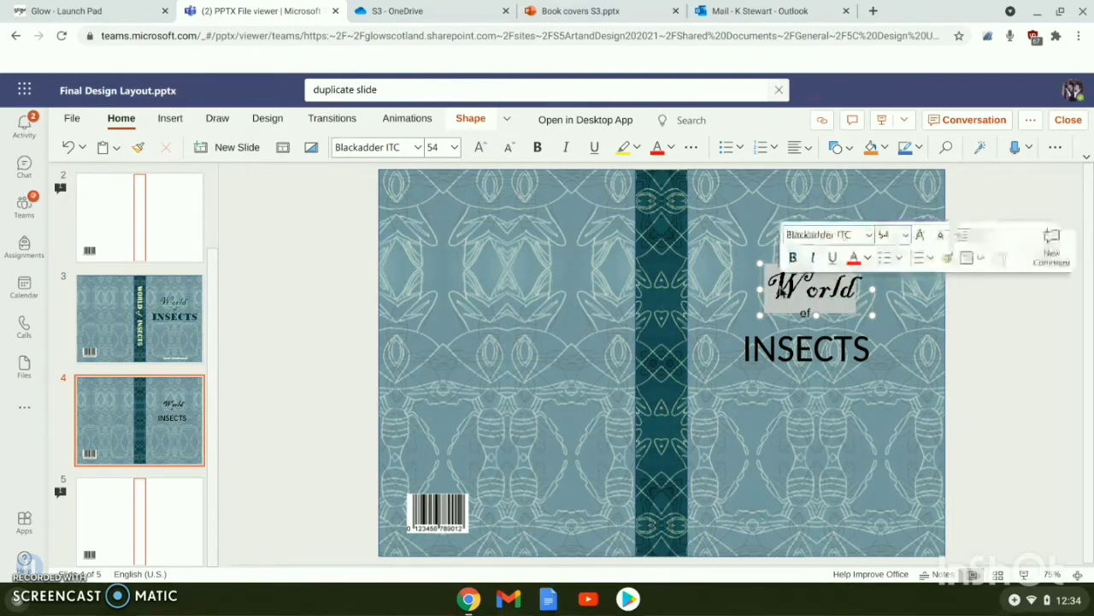
pyautogui.click(454, 147)
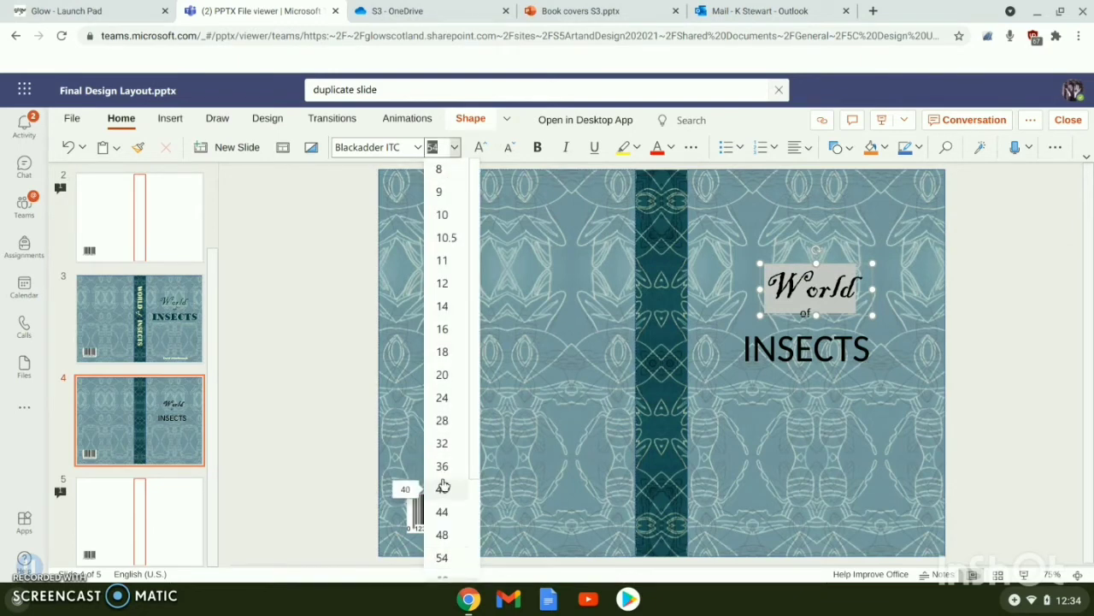
pyautogui.scroll(-2, 443, 505)
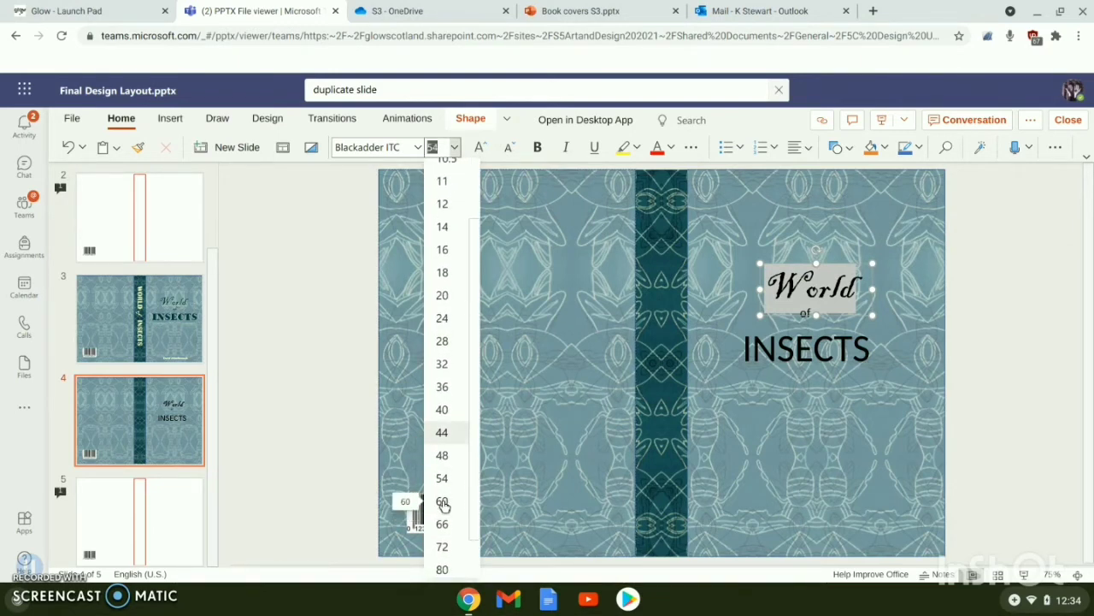
pyautogui.click(442, 502)
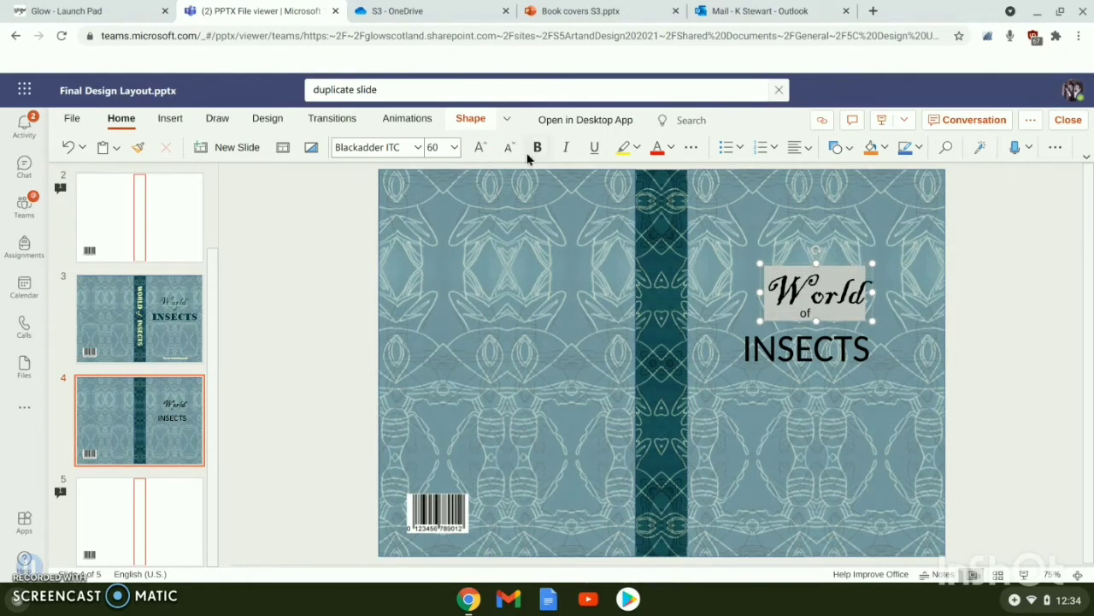
pyautogui.click(455, 148)
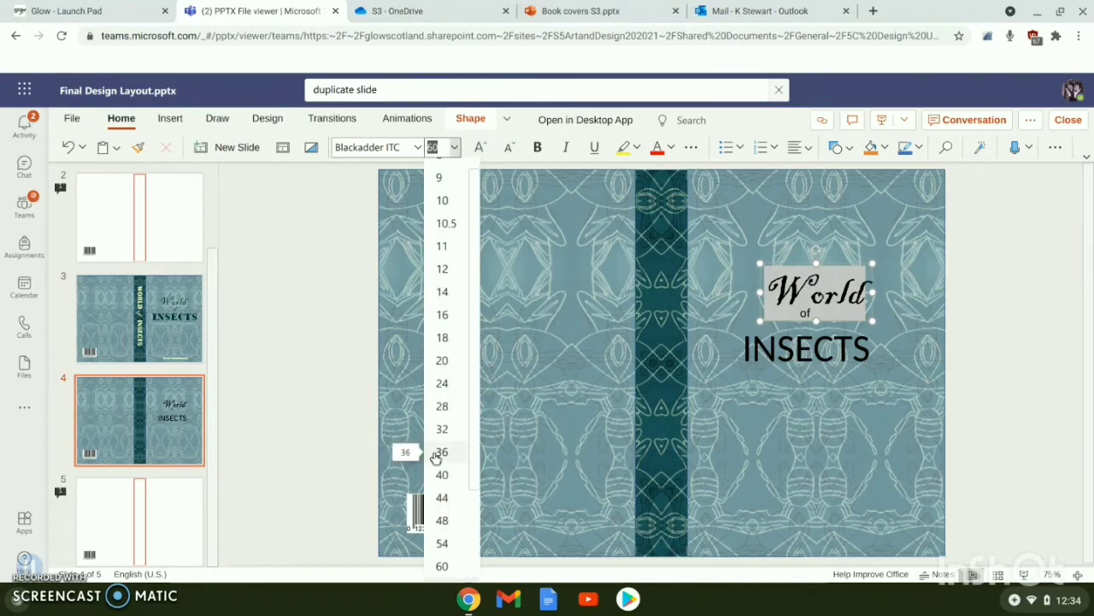
pyautogui.scroll(-1, 436, 459)
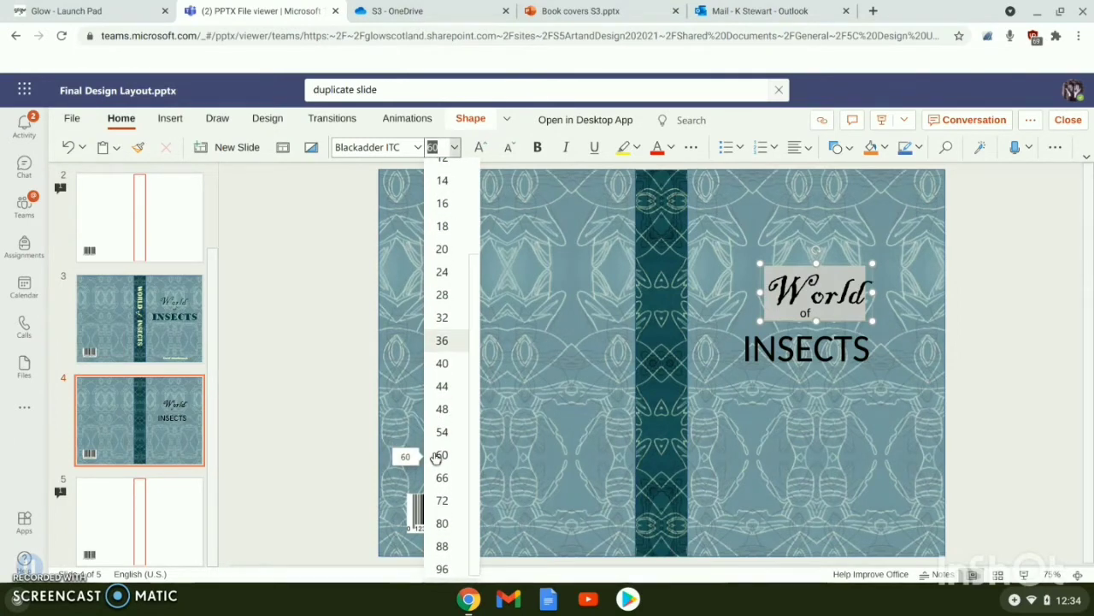
pyautogui.click(442, 478)
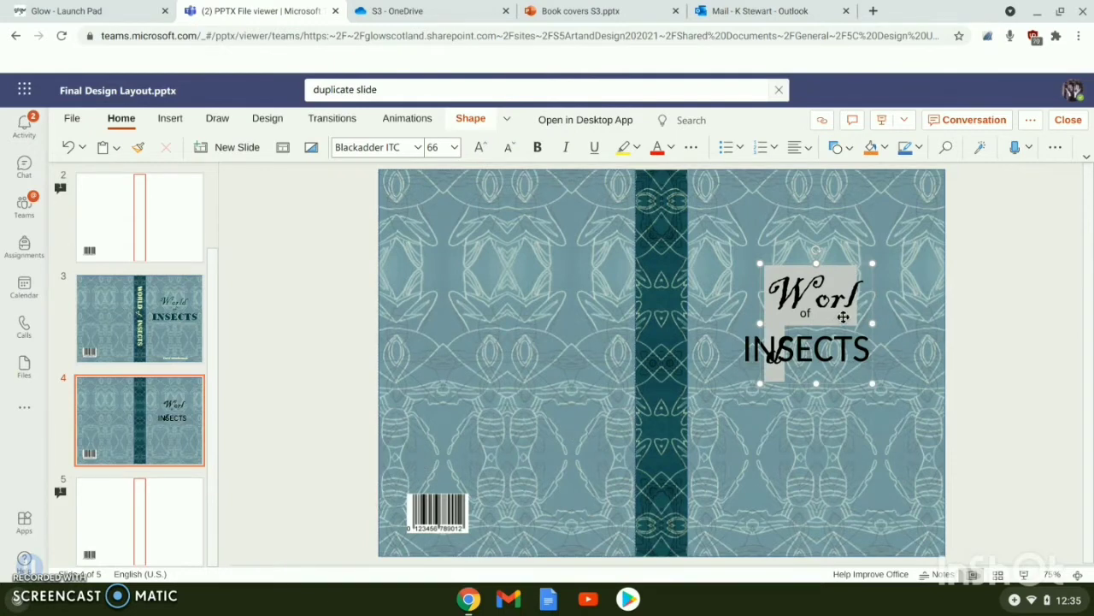
# Widen the "World" text box to fit the enlarged word on one line and move it up, centred on the front cover.
pyautogui.moveTo(873, 323); pyautogui.dragTo(904, 318)
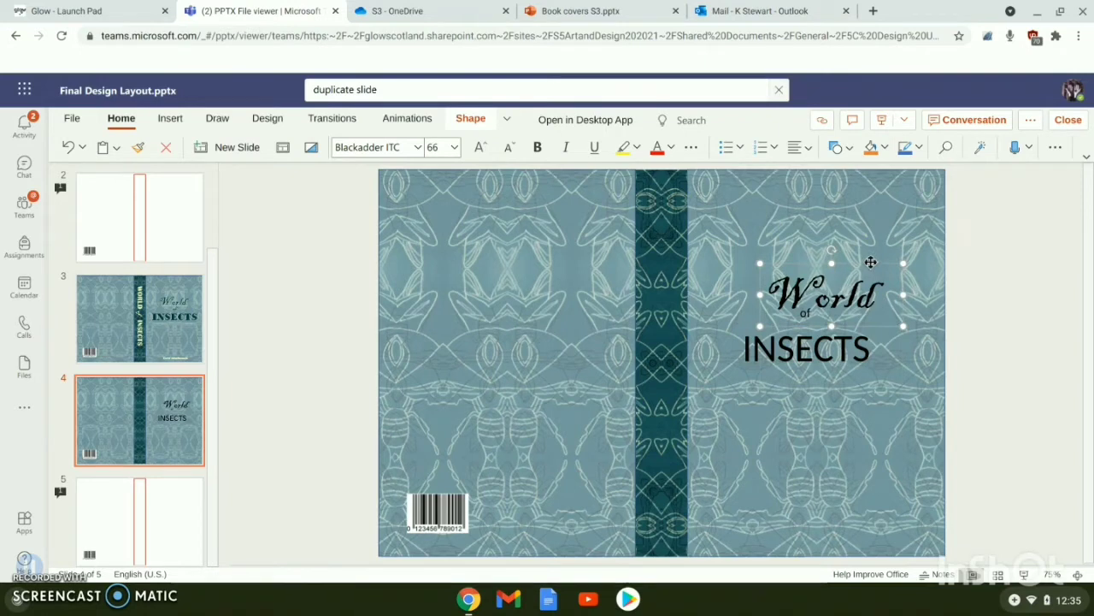
pyautogui.moveTo(870, 262); pyautogui.dragTo(865, 251)
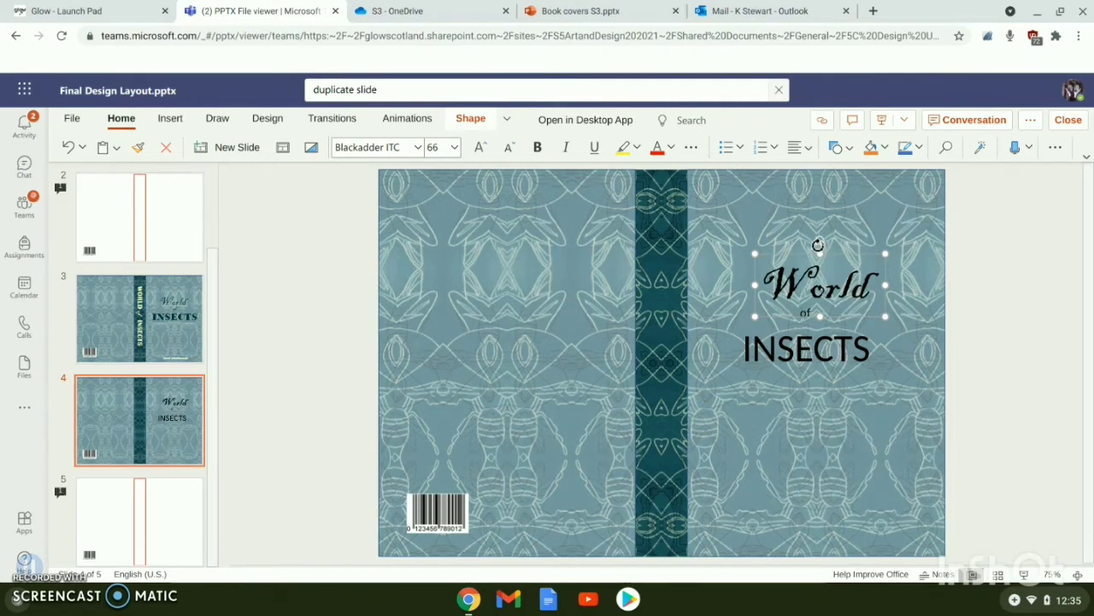
pyautogui.moveTo(818, 245)
pyautogui.mouseDown()
pyautogui.moveTo(792, 241)
pyautogui.moveTo(849, 229)
pyautogui.moveTo(785, 210)
pyautogui.moveTo(826, 215)
pyautogui.moveTo(799, 221)
pyautogui.moveTo(836, 239)
pyautogui.mouseUp()
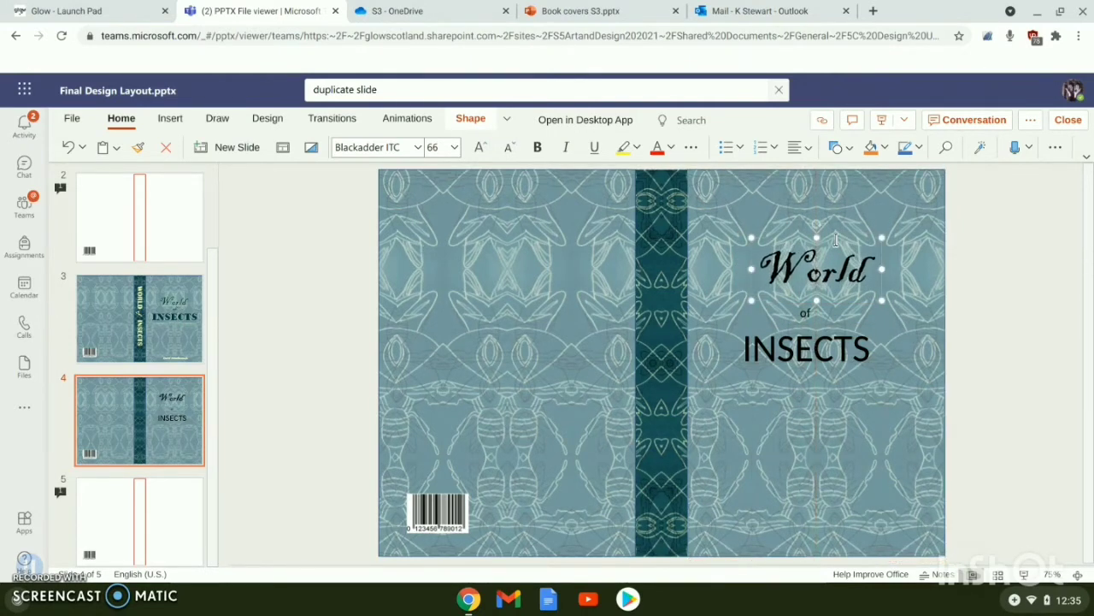
# Change the title word "of" to the Blackadder ITC font at size 28.
pyautogui.click(806, 312)
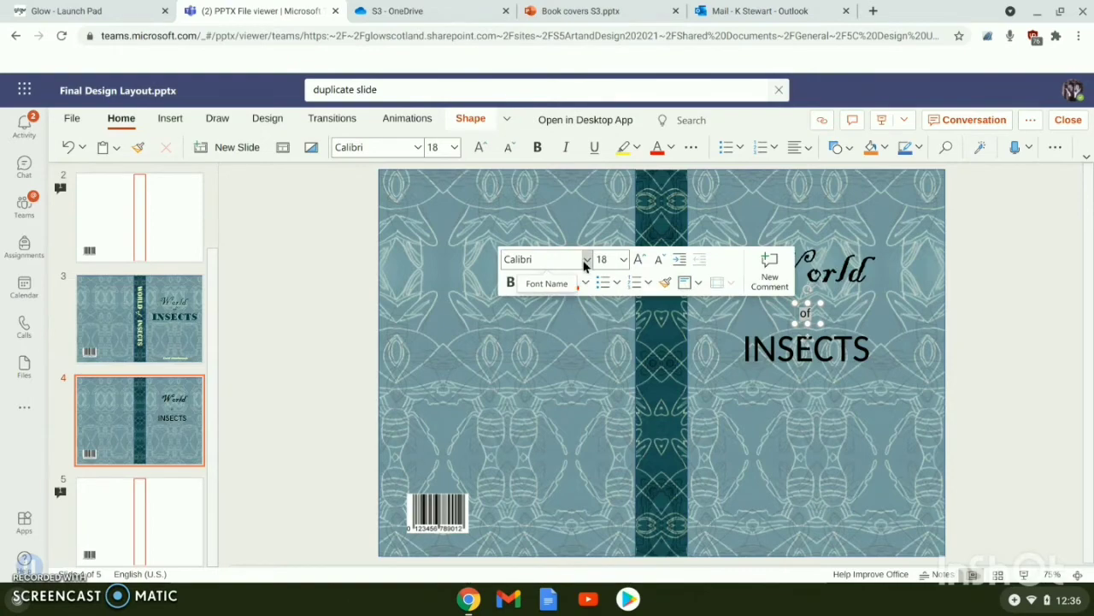
pyautogui.click(586, 259)
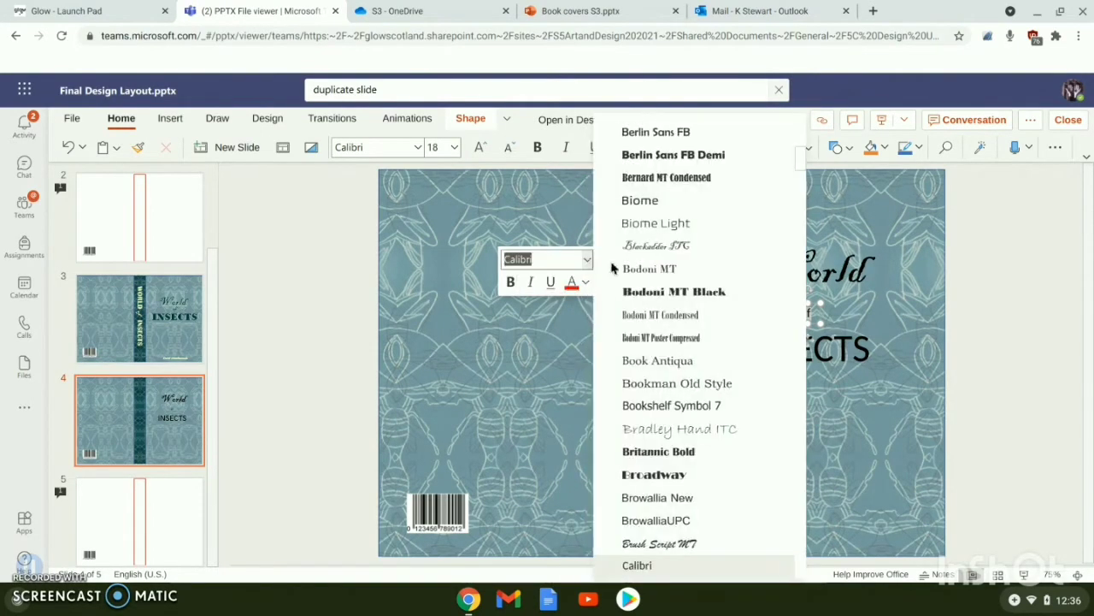
pyautogui.click(632, 245)
pyautogui.click(622, 259)
pyautogui.click(651, 355)
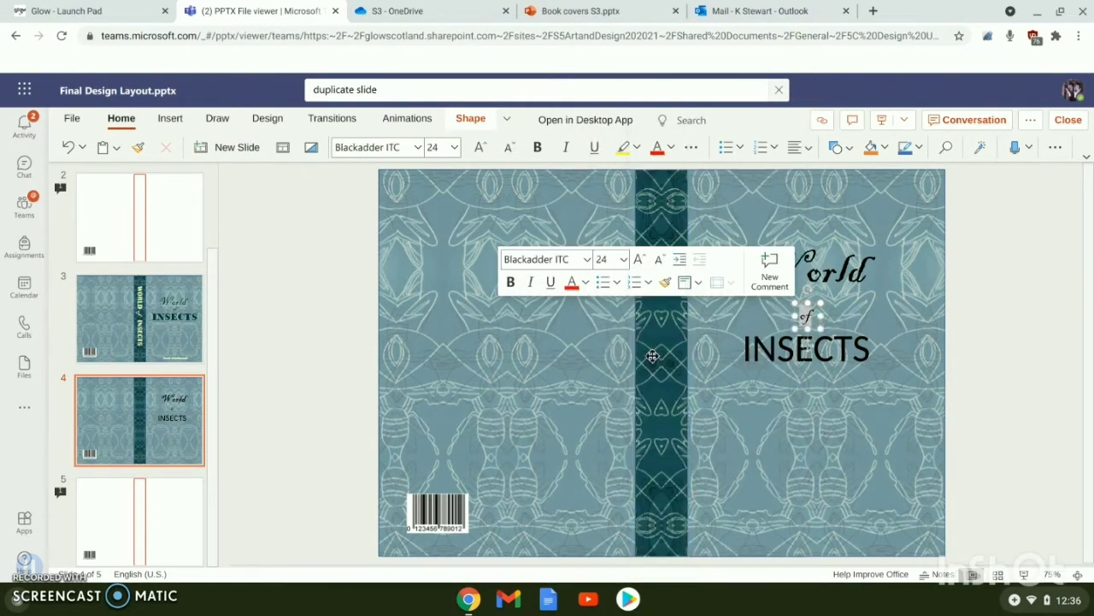
pyautogui.click(623, 259)
pyautogui.click(647, 396)
pyautogui.click(766, 423)
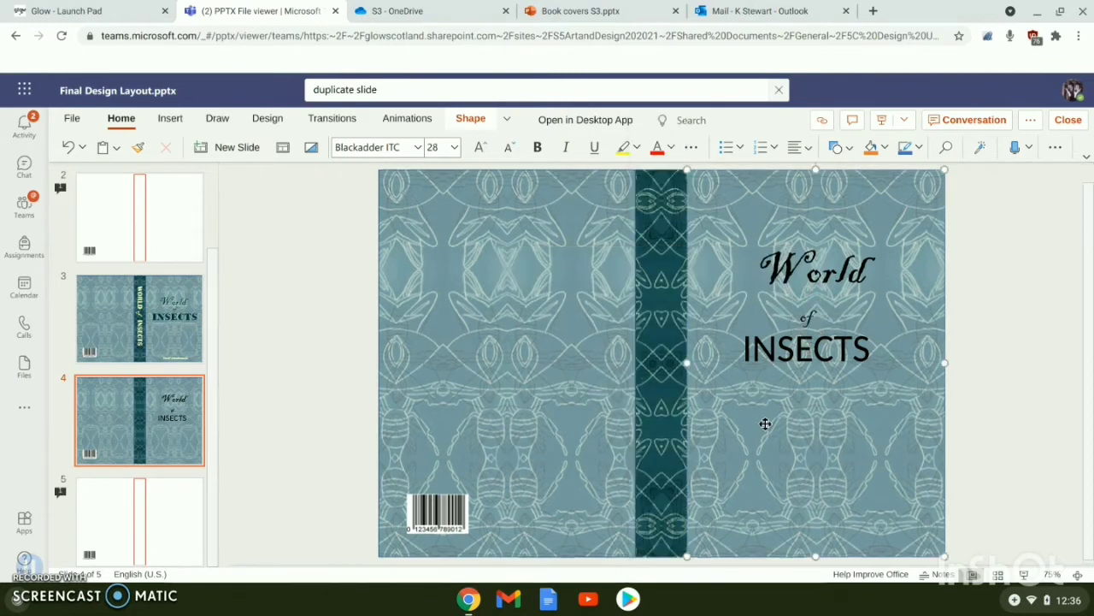
# Reposition "of" close beneath "World" and place "INSECTS" just below it on the front cover.
pyautogui.click(808, 324)
pyautogui.moveTo(784, 379); pyautogui.dragTo(790, 398)
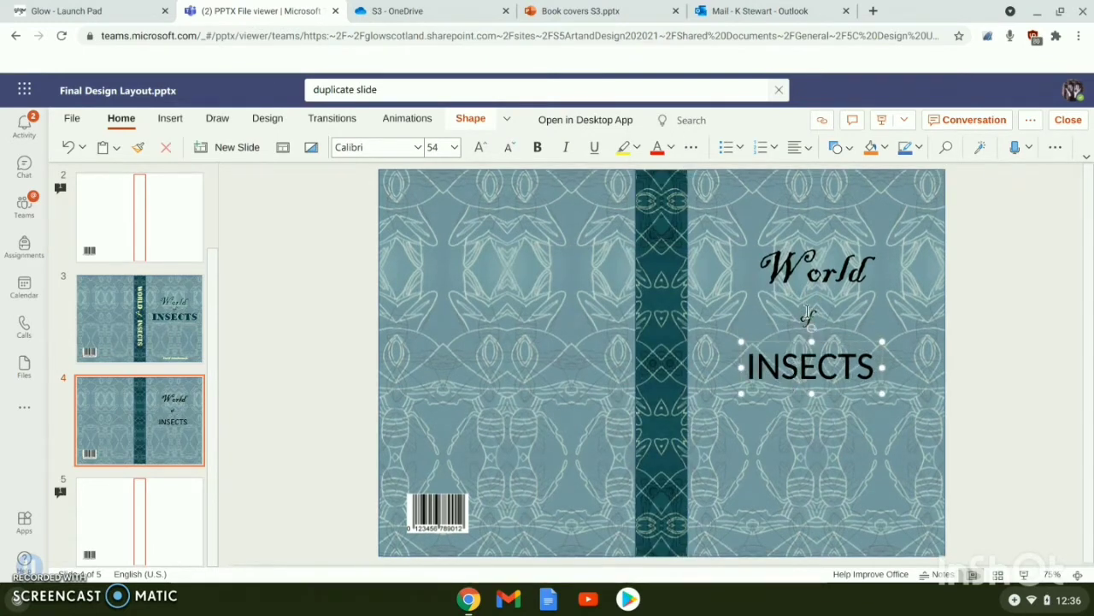
pyautogui.moveTo(808, 314); pyautogui.dragTo(819, 291)
pyautogui.click(859, 363)
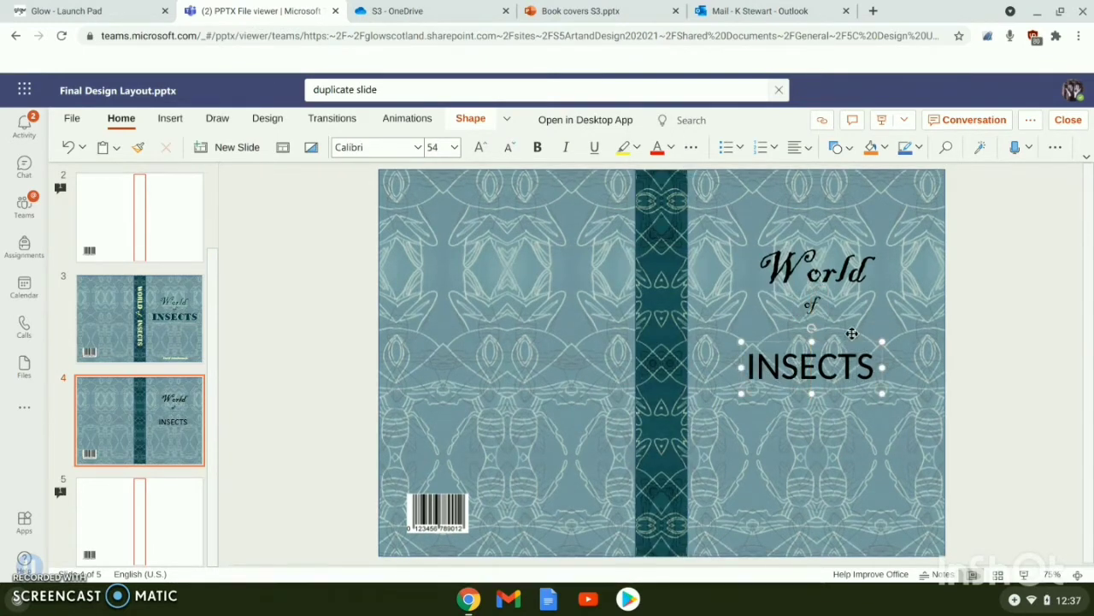
pyautogui.moveTo(851, 342); pyautogui.dragTo(753, 347)
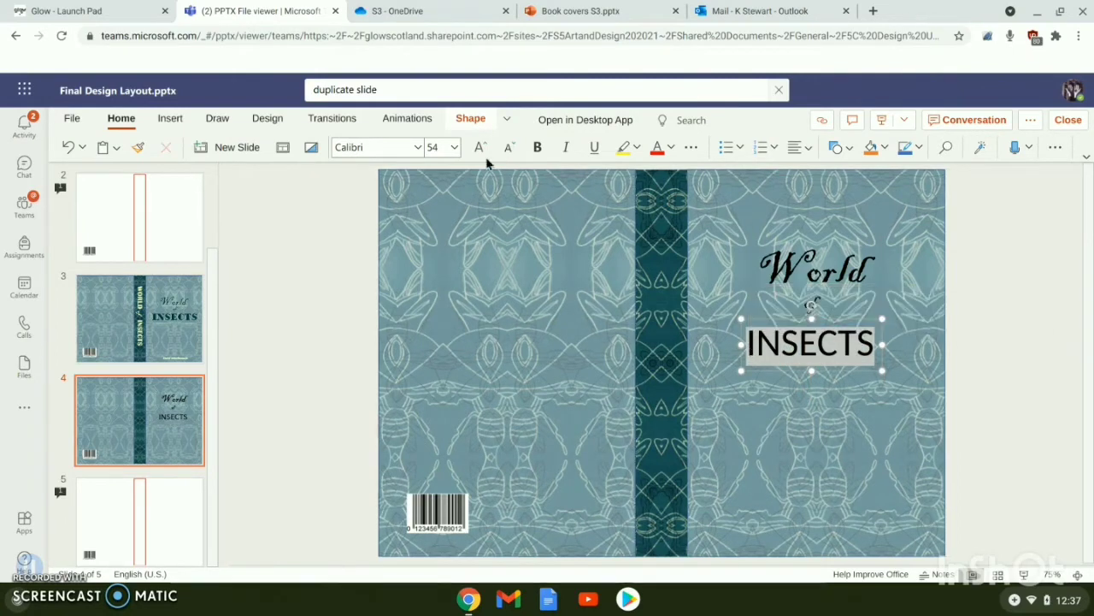
# Set "INSECTS" to font size 72 and widen its text box so the word fits on one line.
pyautogui.click(454, 147)
pyautogui.scroll(-2, 457, 362)
pyautogui.click(442, 494)
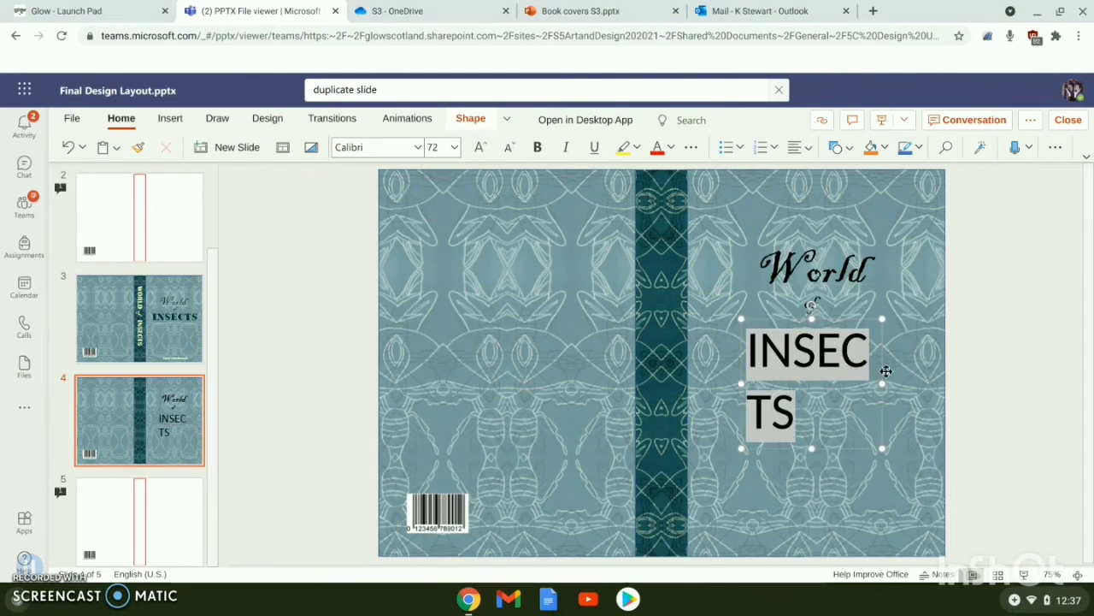
pyautogui.moveTo(881, 384); pyautogui.dragTo(927, 380)
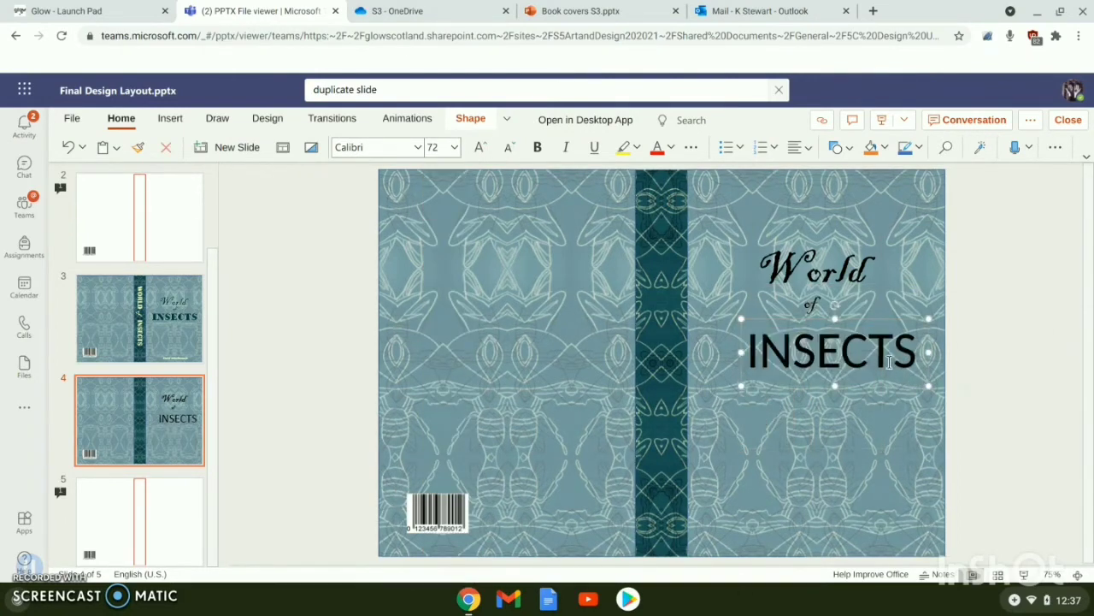
# Change "INSECTS" to the Bodoni MT Black font at size 66 and extend its text box towards the spine.
pyautogui.click(418, 147)
pyautogui.click(427, 291)
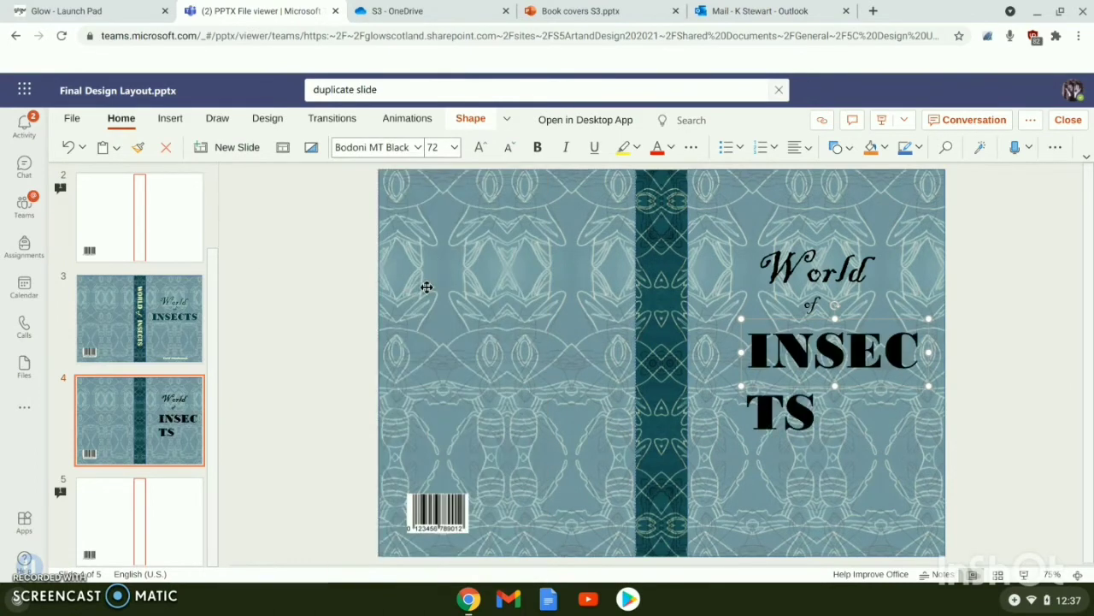
pyautogui.click(454, 148)
pyautogui.click(446, 540)
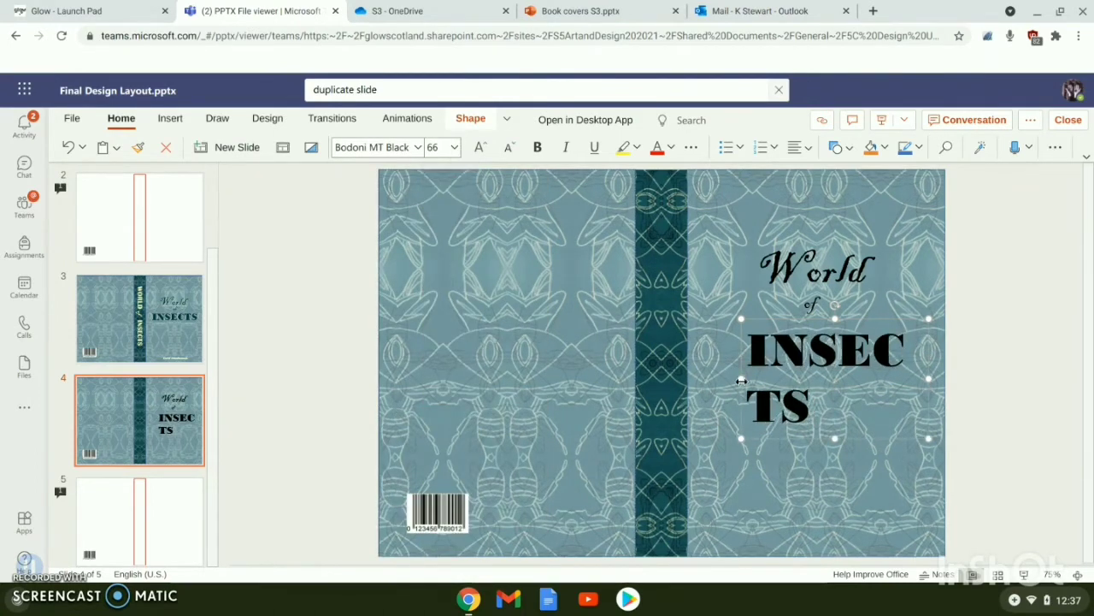
pyautogui.moveTo(741, 381); pyautogui.dragTo(692, 381)
# Reduce "INSECTS" to font size 60 and move its text box to sit centred beneath "of".
pyautogui.click(454, 147)
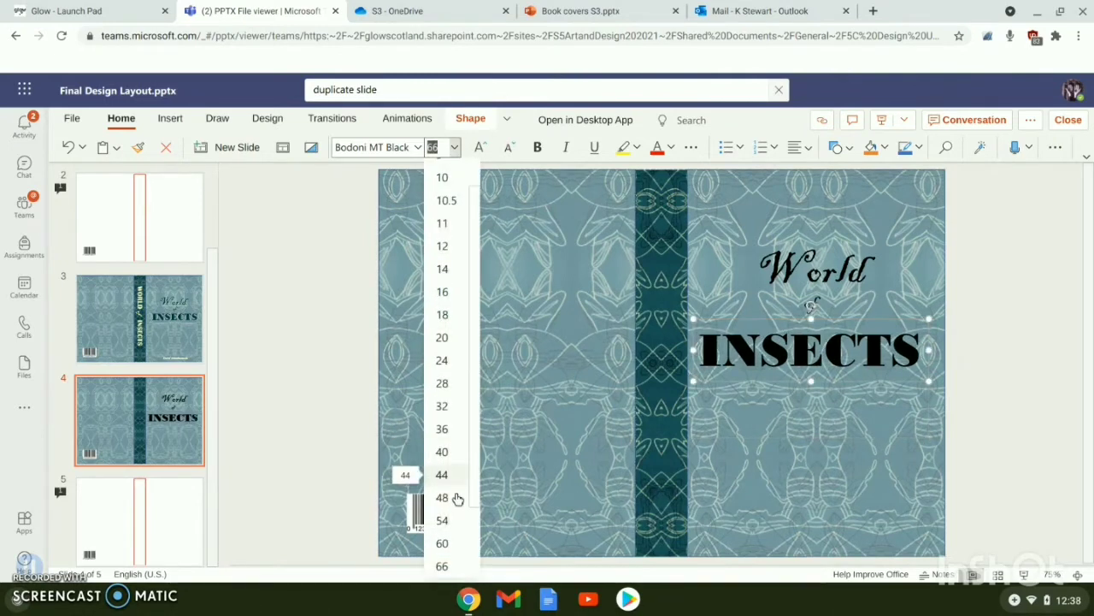
pyautogui.click(442, 543)
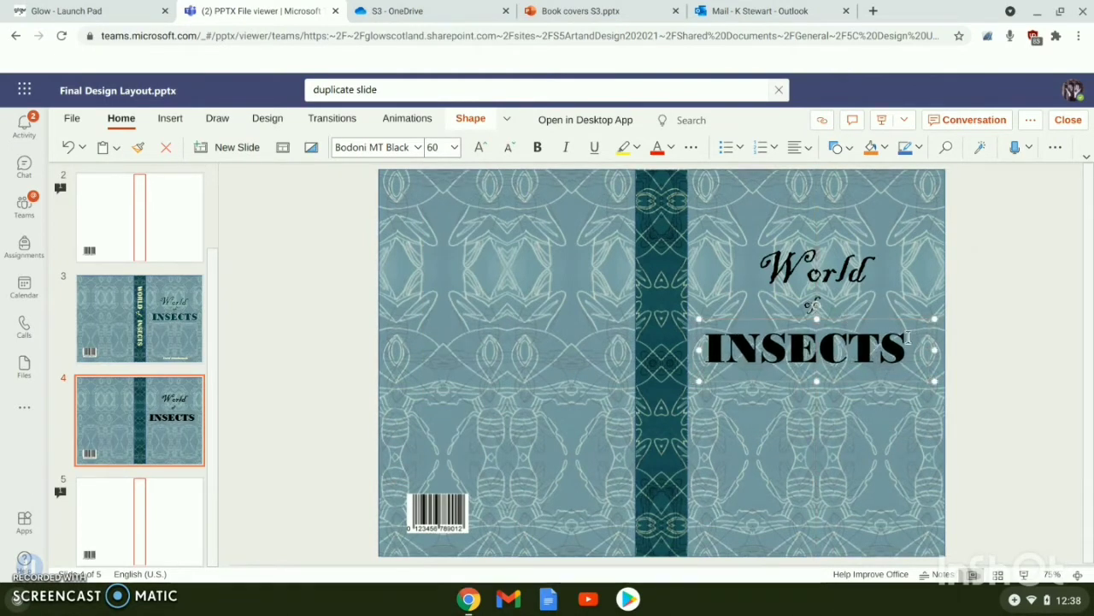
pyautogui.moveTo(839, 319); pyautogui.dragTo(843, 312)
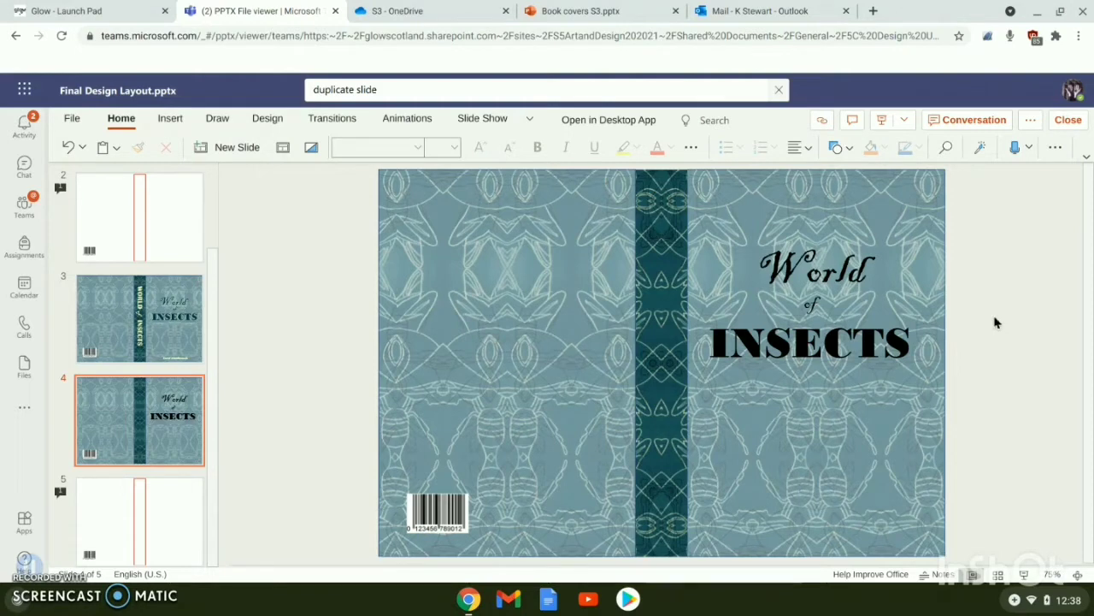
# Duplicate the "World" text box on the front cover.
pyautogui.click(836, 253)
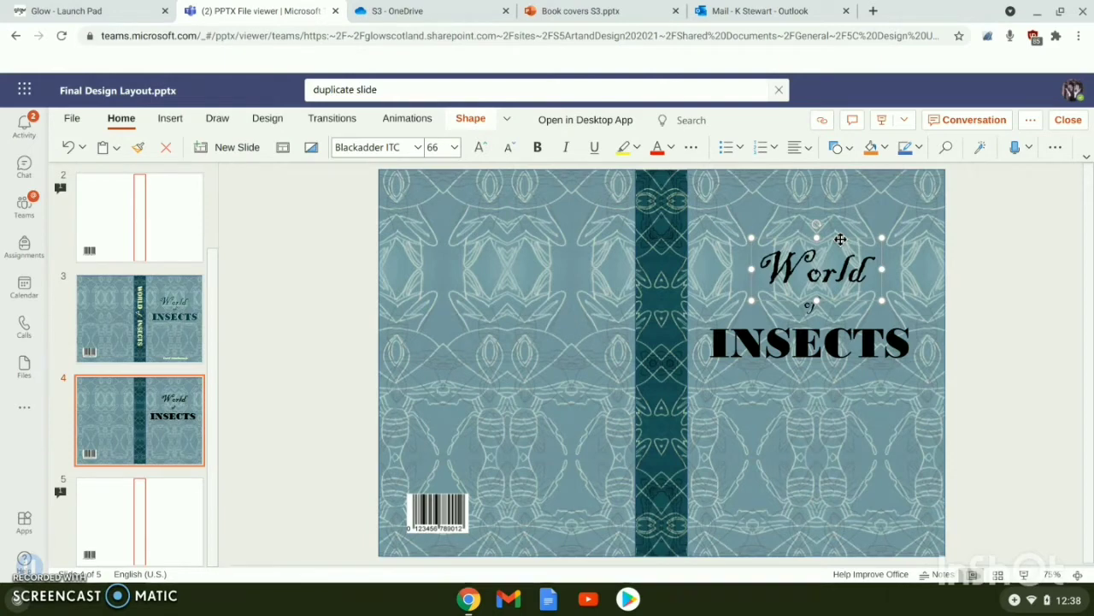
pyautogui.hotkey('ctrl', 'd')
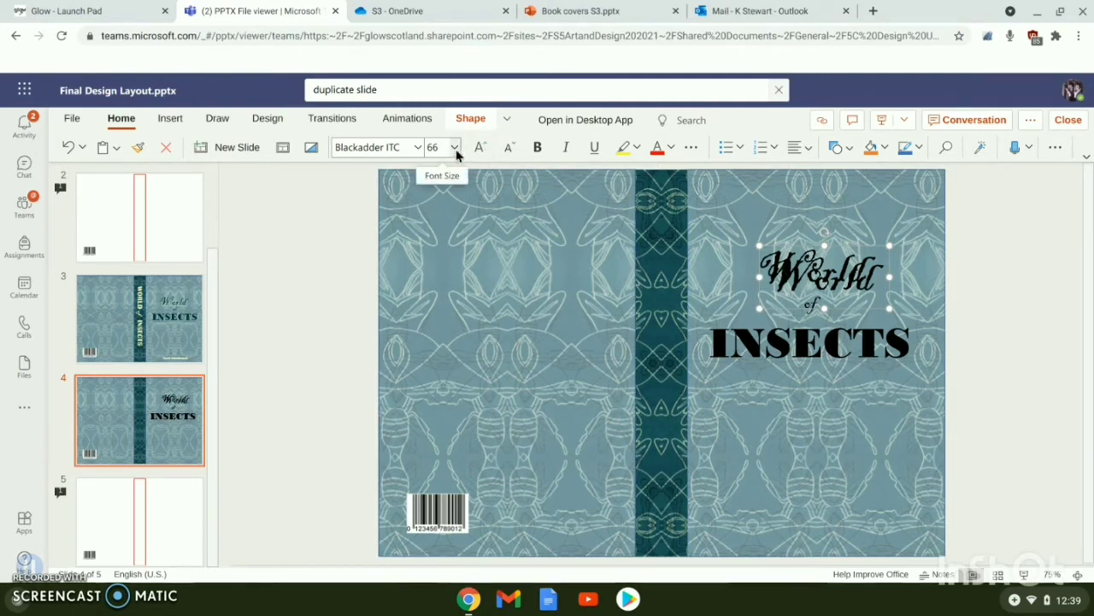
pyautogui.click(671, 149)
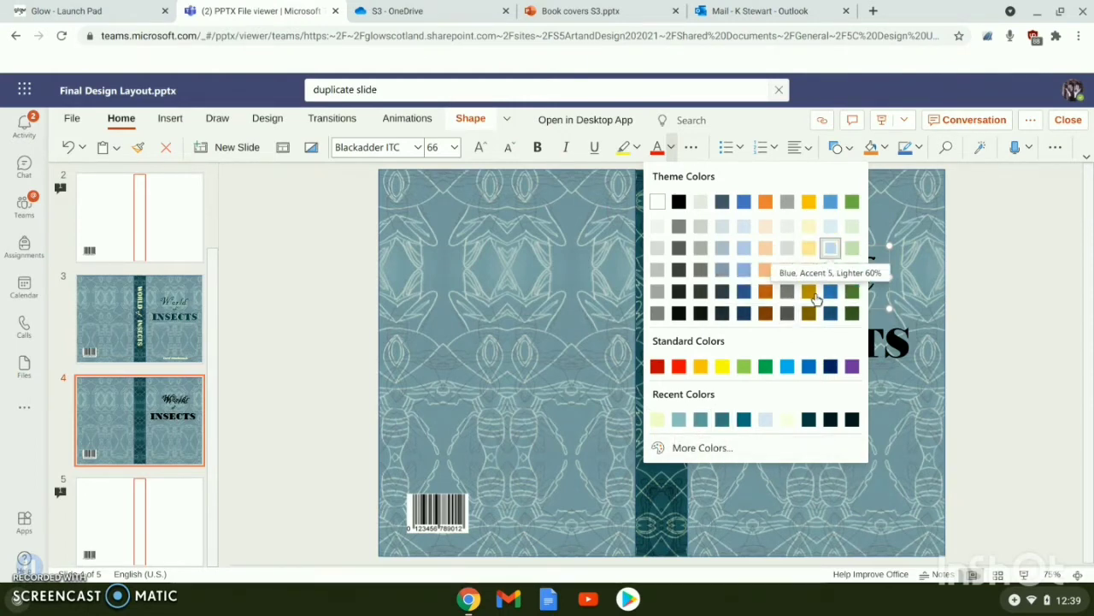
pyautogui.click(764, 449)
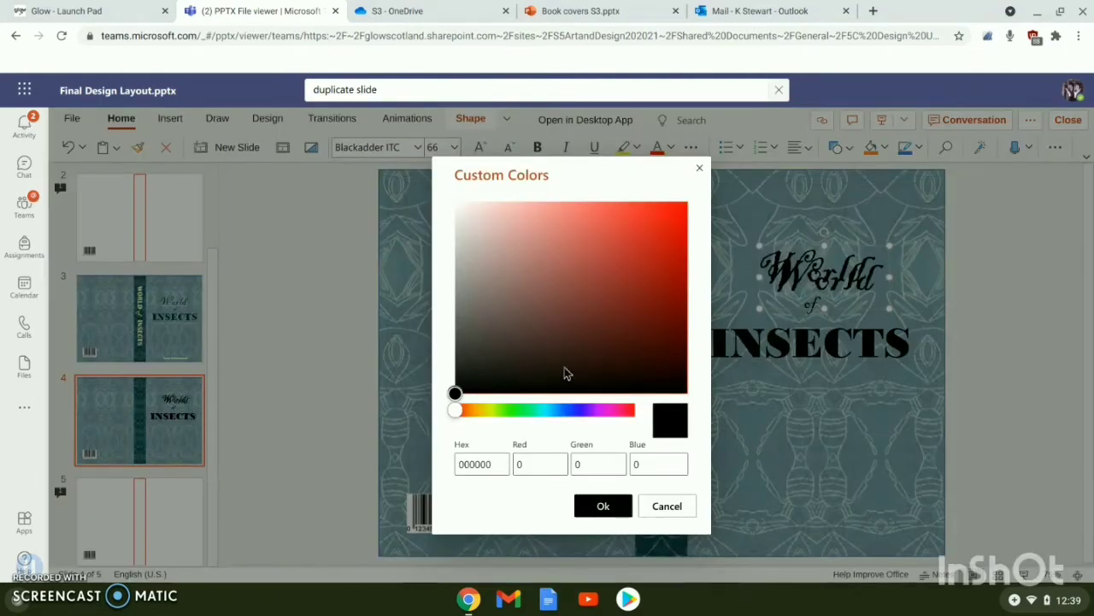
pyautogui.click(577, 410)
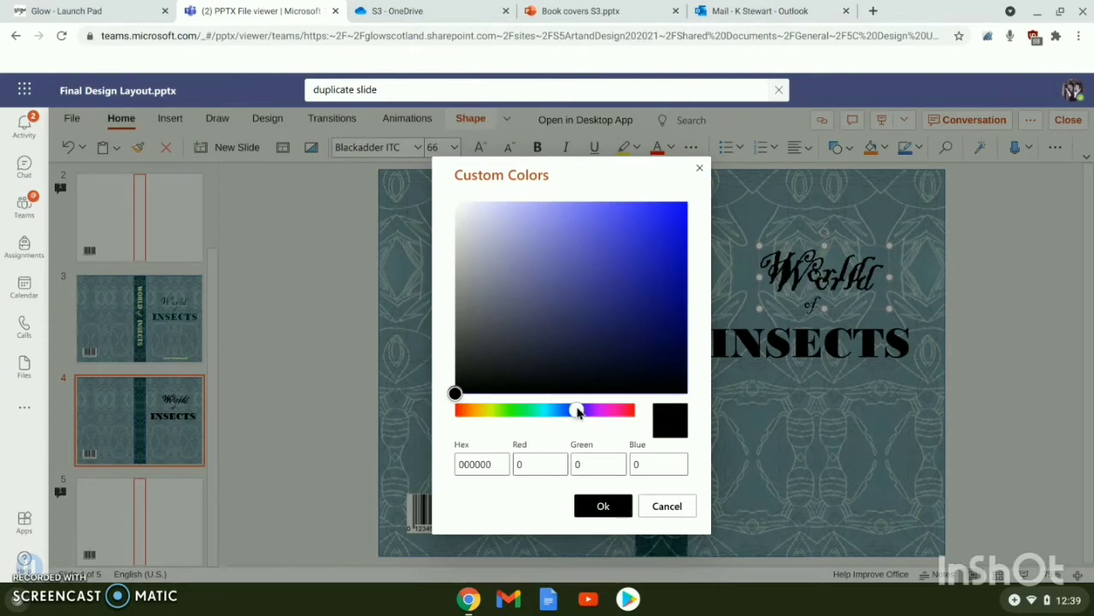
pyautogui.click(589, 292)
pyautogui.click(535, 280)
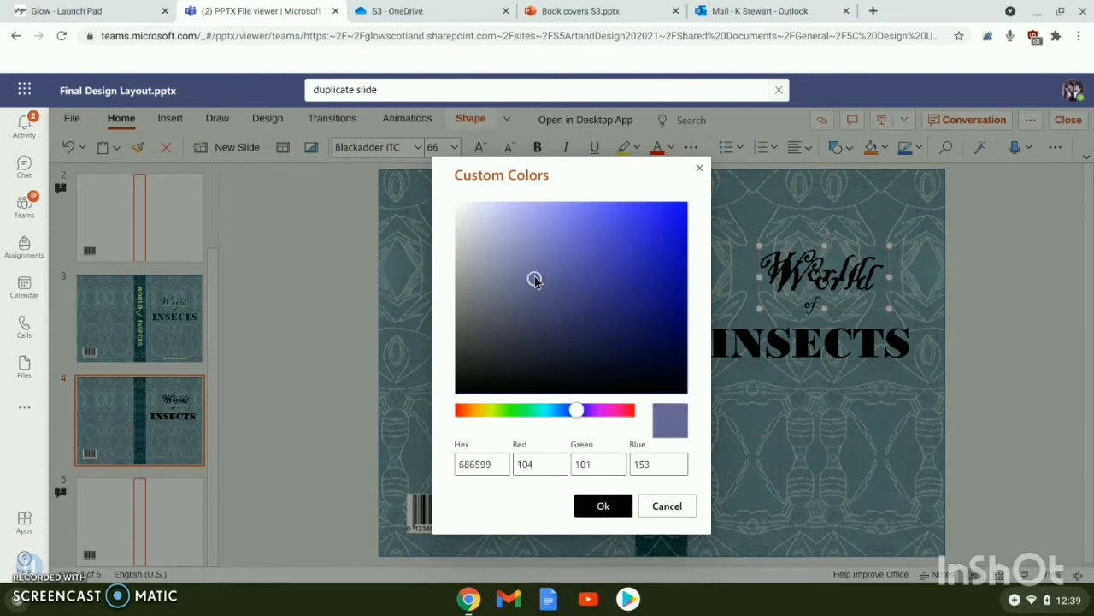
pyautogui.click(516, 237)
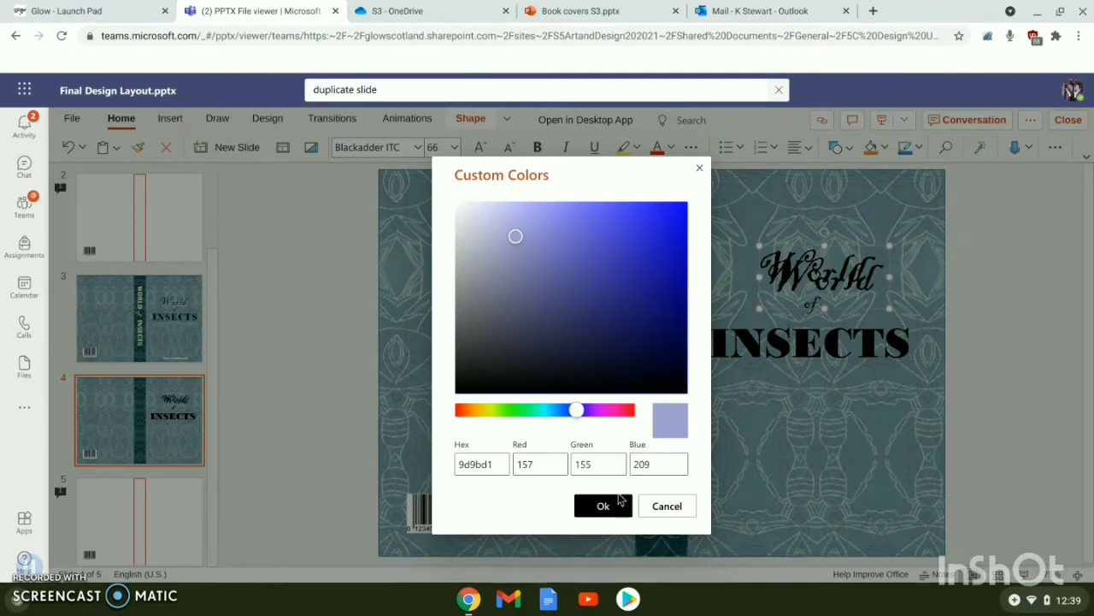
pyautogui.click(658, 510)
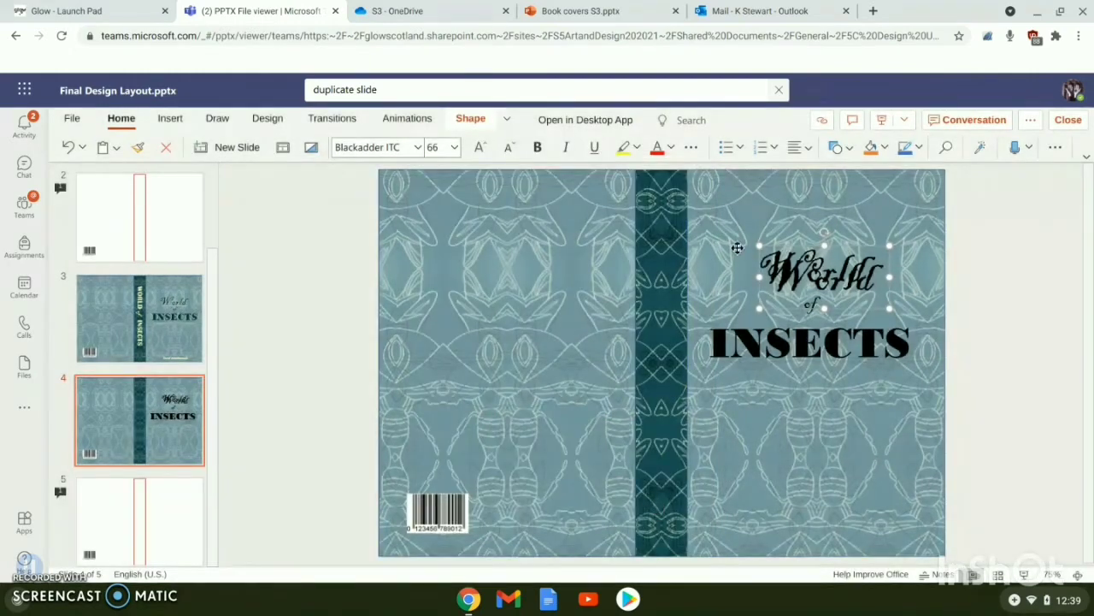
# Colour the duplicate "World" text with the pale yellow from the recent colours.
pyautogui.click(672, 147)
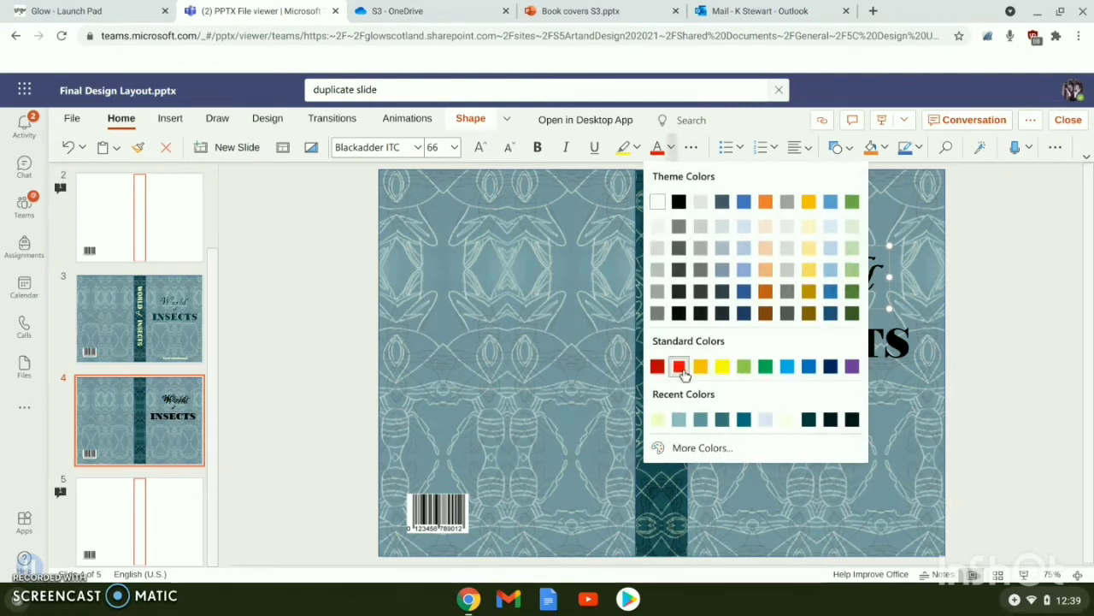
pyautogui.click(658, 421)
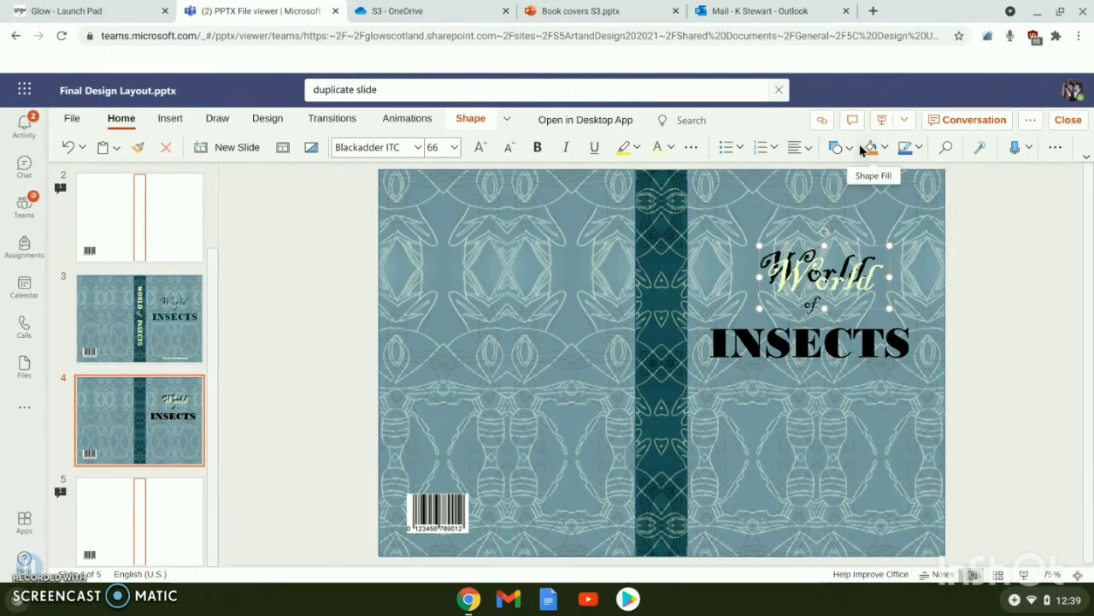
# Send the pale yellow "World" copy backward three times so it sits behind the black "World".
pyautogui.click(466, 121)
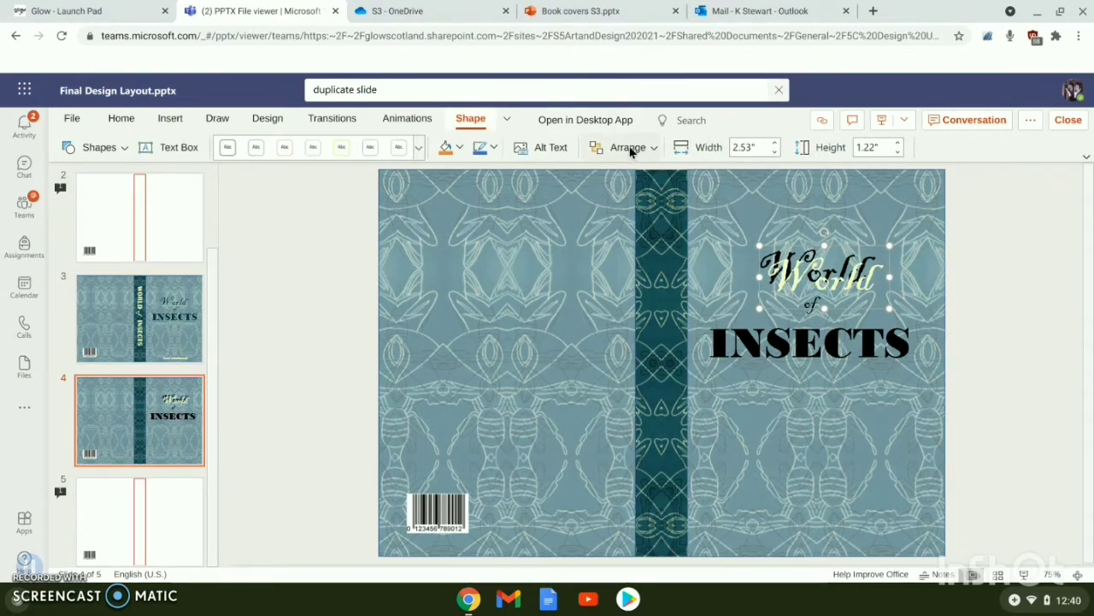
pyautogui.click(687, 120)
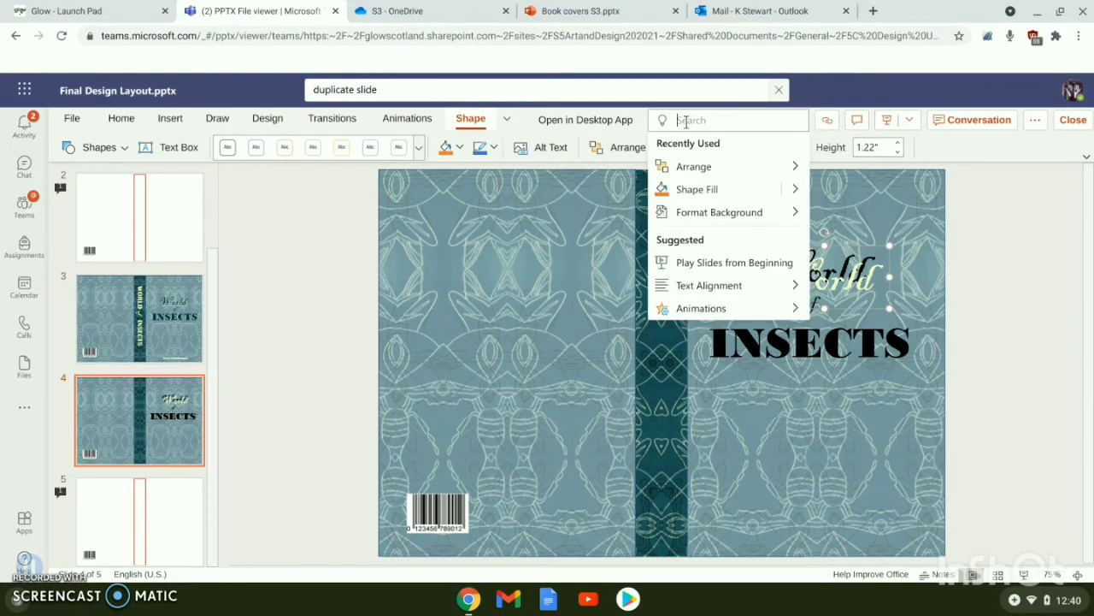
pyautogui.write('a')
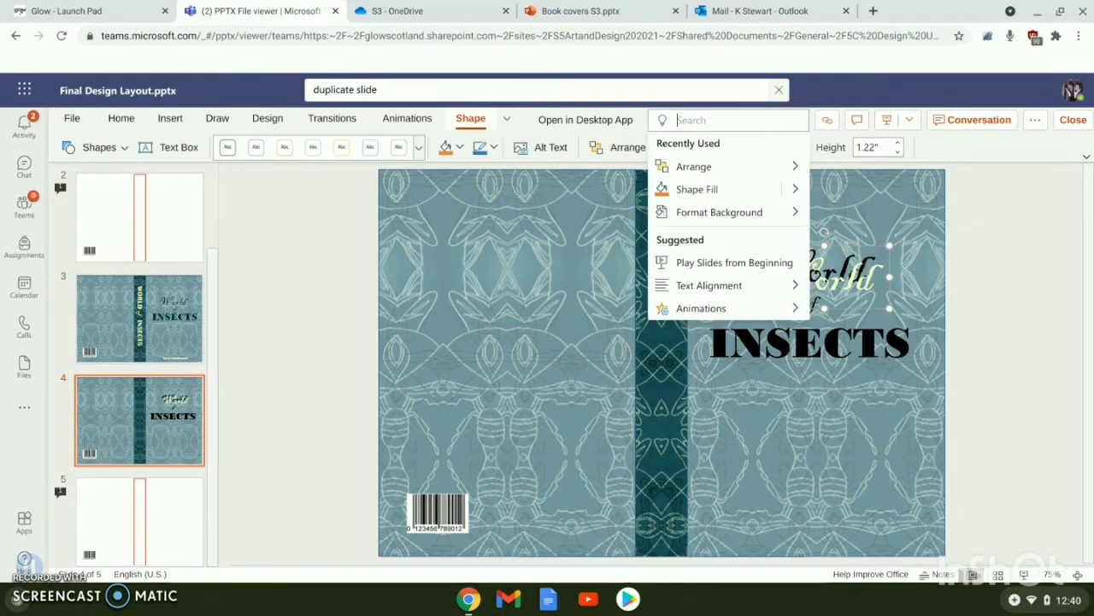
pyautogui.write('r')
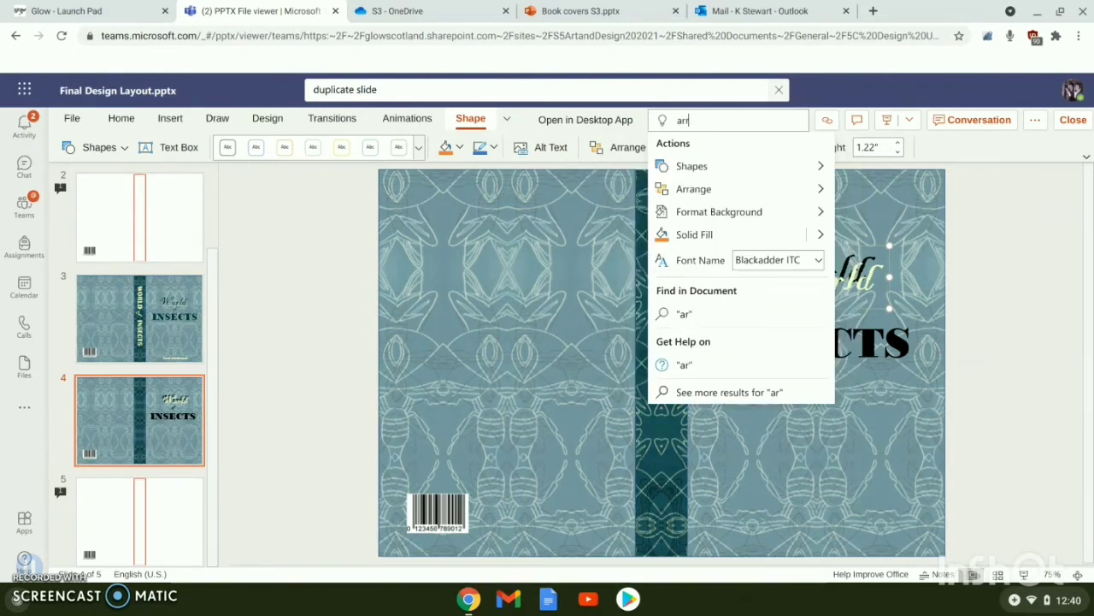
pyautogui.write('rang')
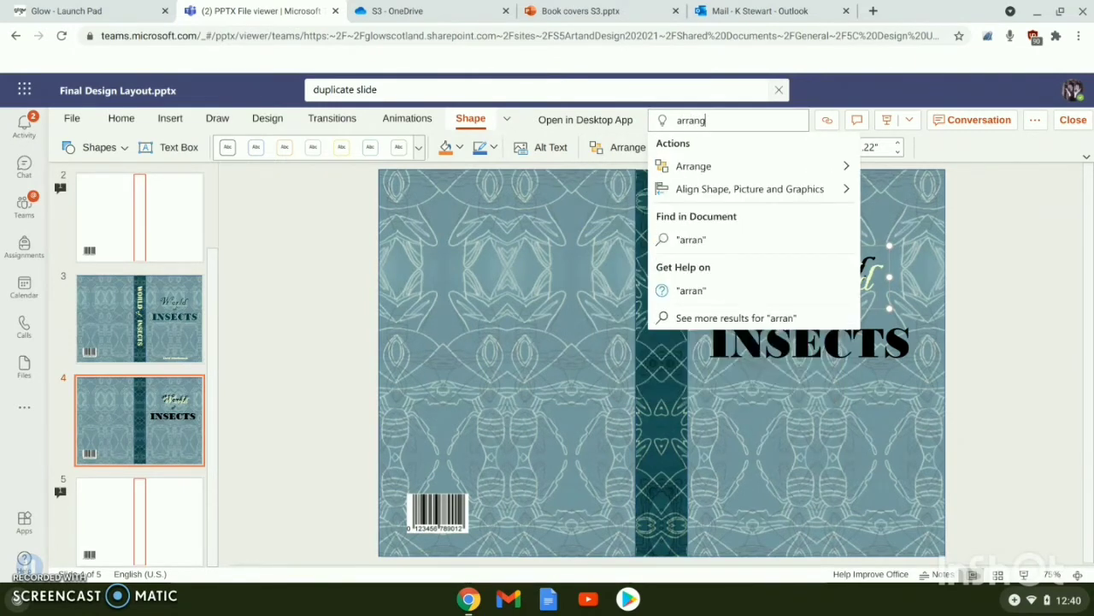
pyautogui.write('e')
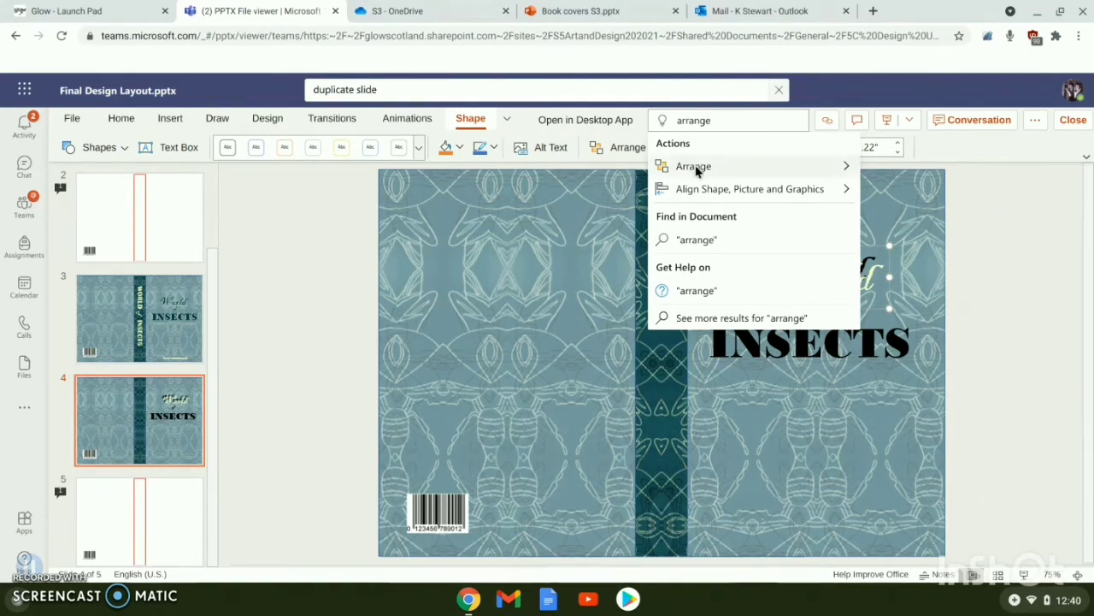
pyautogui.click(844, 167)
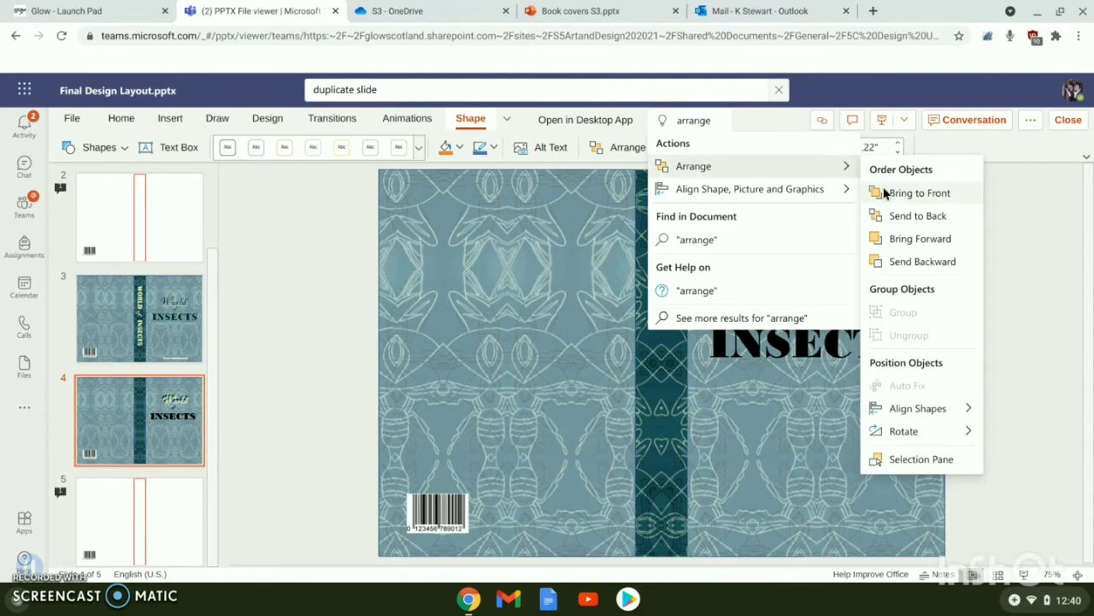
pyautogui.click(895, 263)
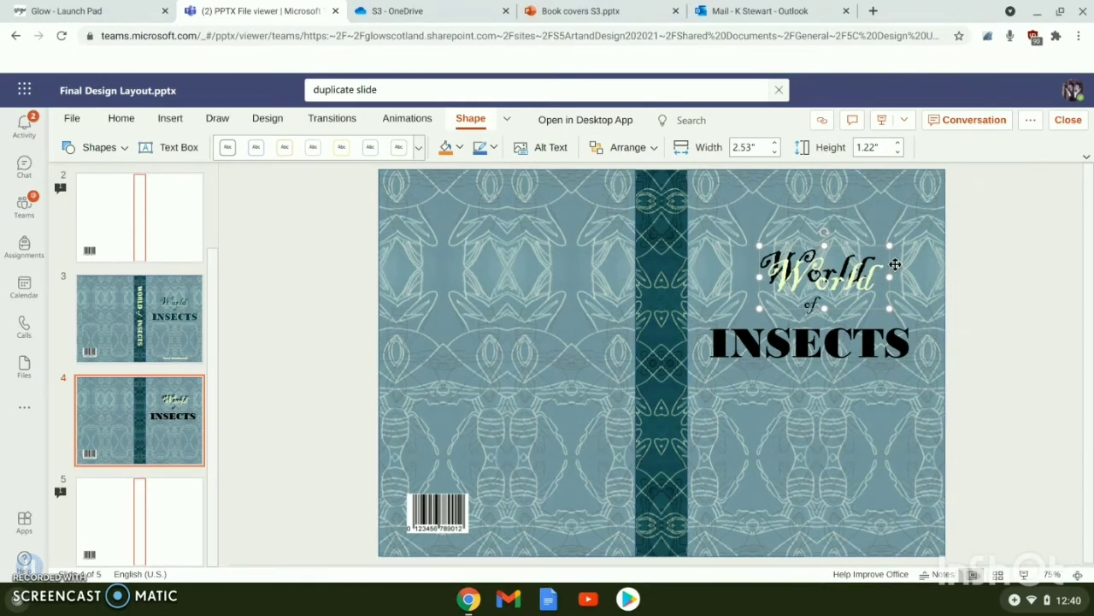
pyautogui.click(649, 147)
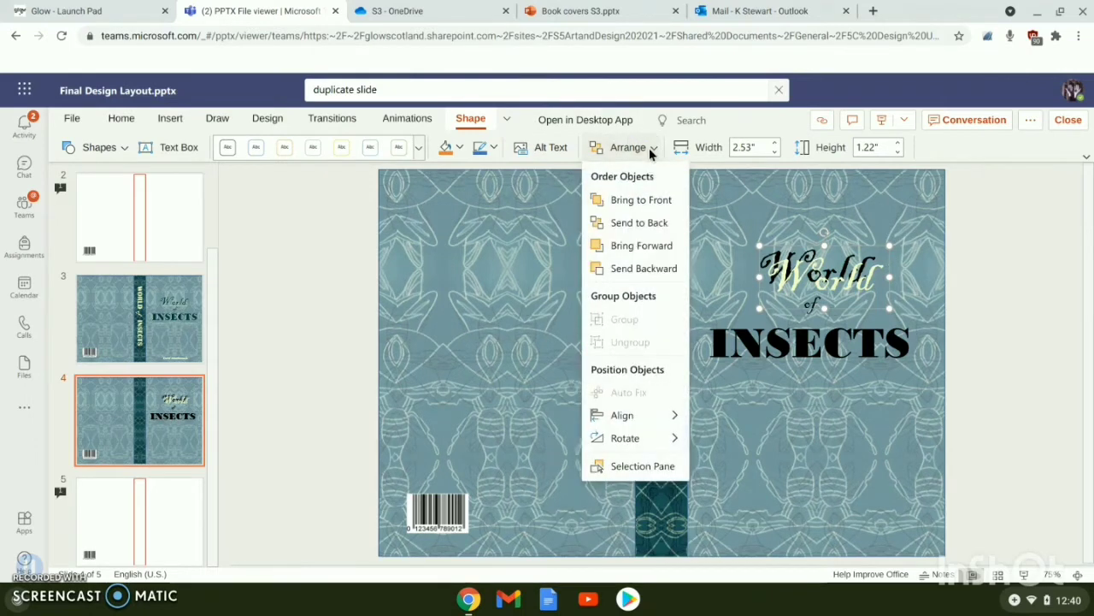
pyautogui.click(653, 269)
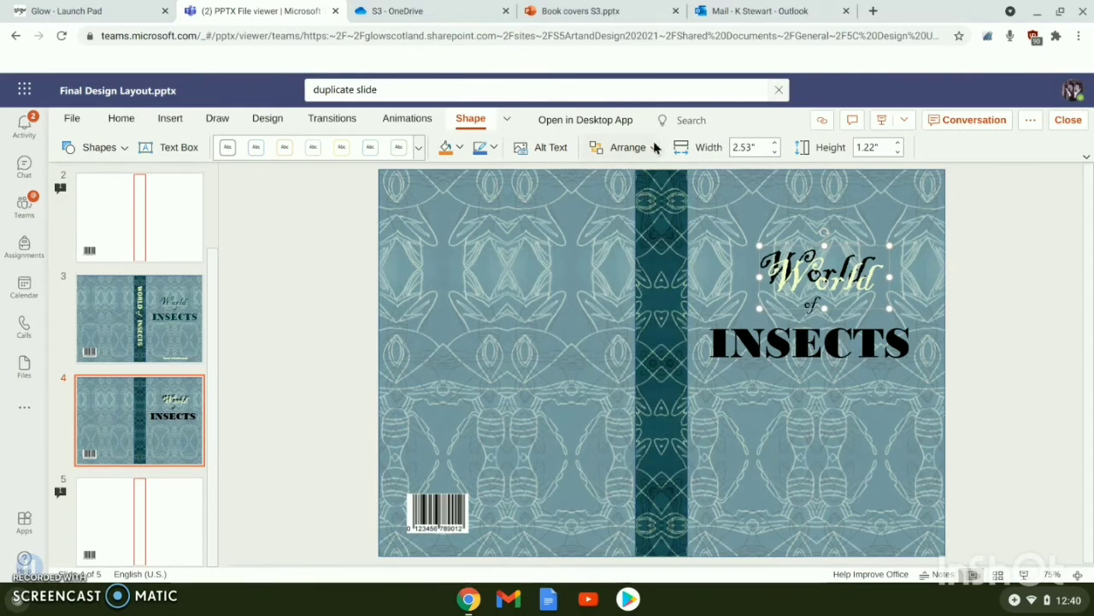
pyautogui.click(654, 148)
pyautogui.click(649, 267)
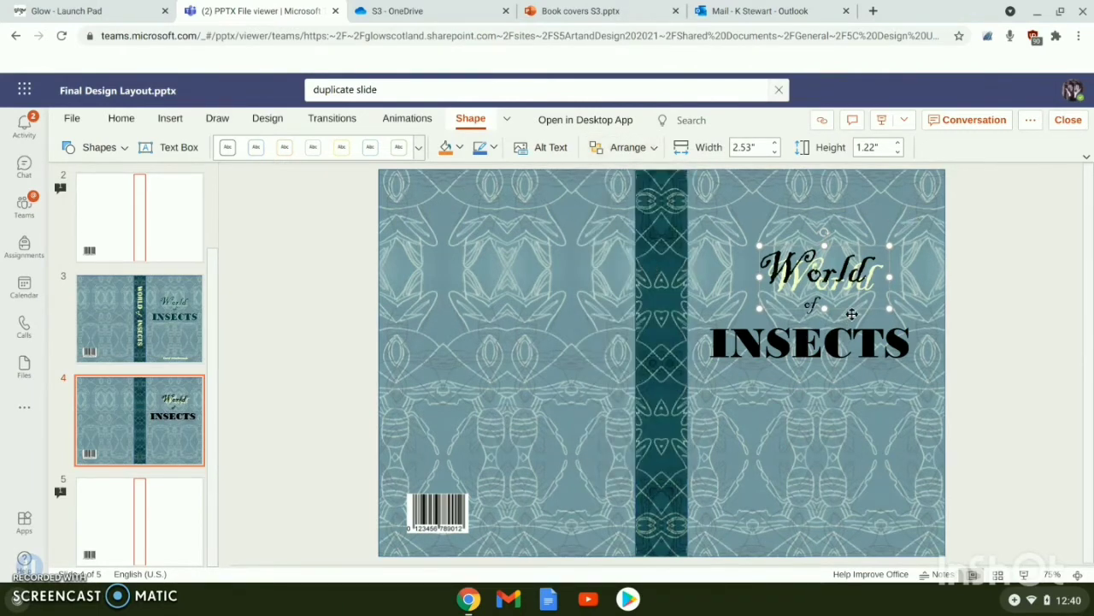
# Move the pale yellow "World" copy almost directly behind the black "World", slightly offset as a highlight edge.
pyautogui.moveTo(855, 308); pyautogui.dragTo(852, 301)
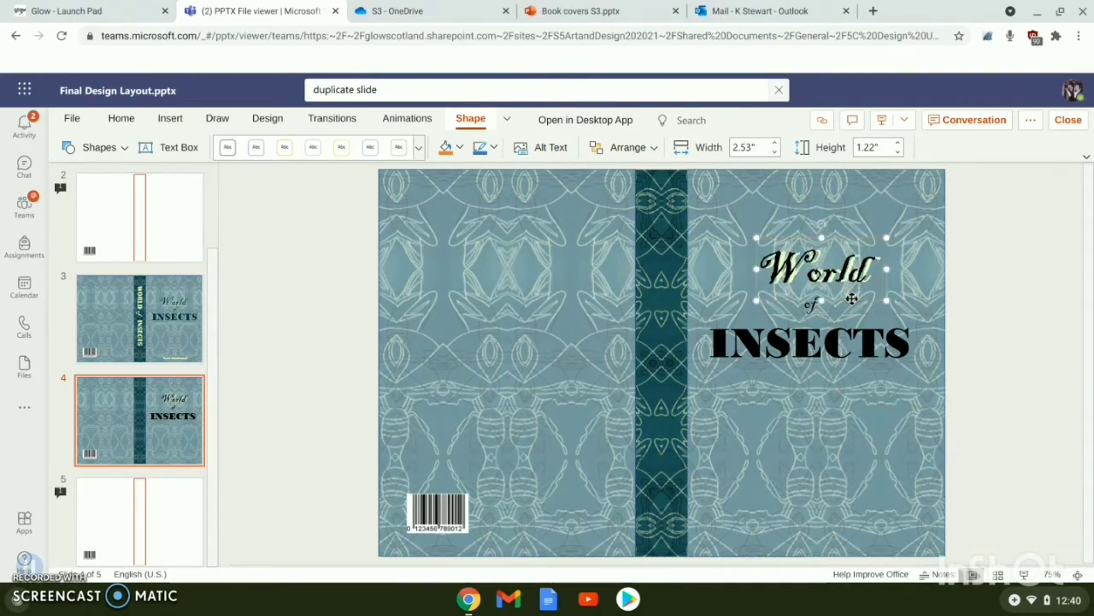
pyautogui.press('Left')
pyautogui.press('Left')
pyautogui.press('Left')
pyautogui.press('Left')
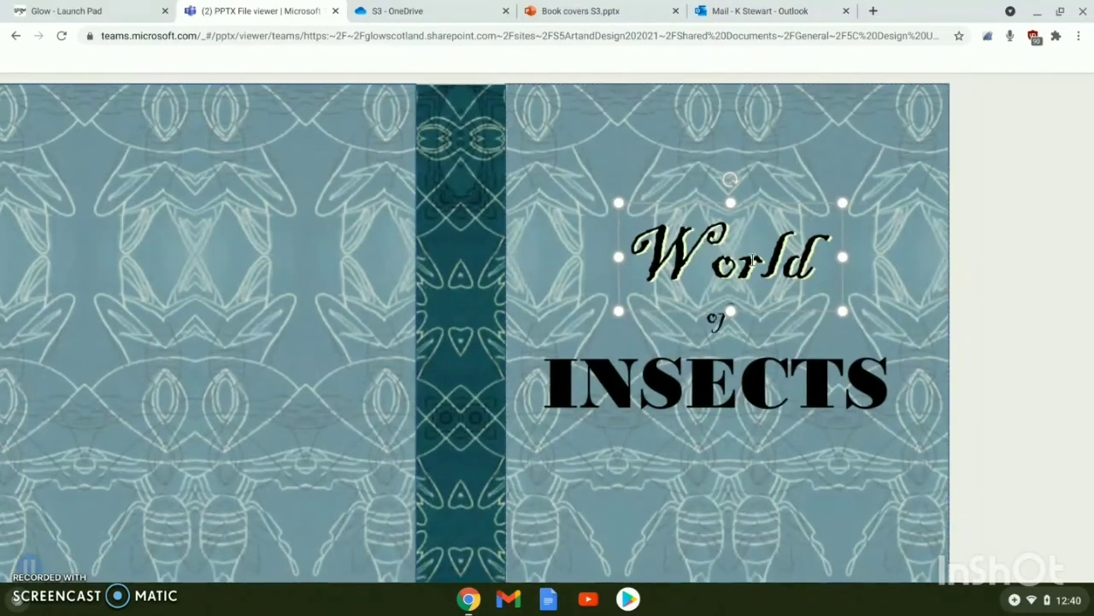
pyautogui.scroll(3, 754, 260)
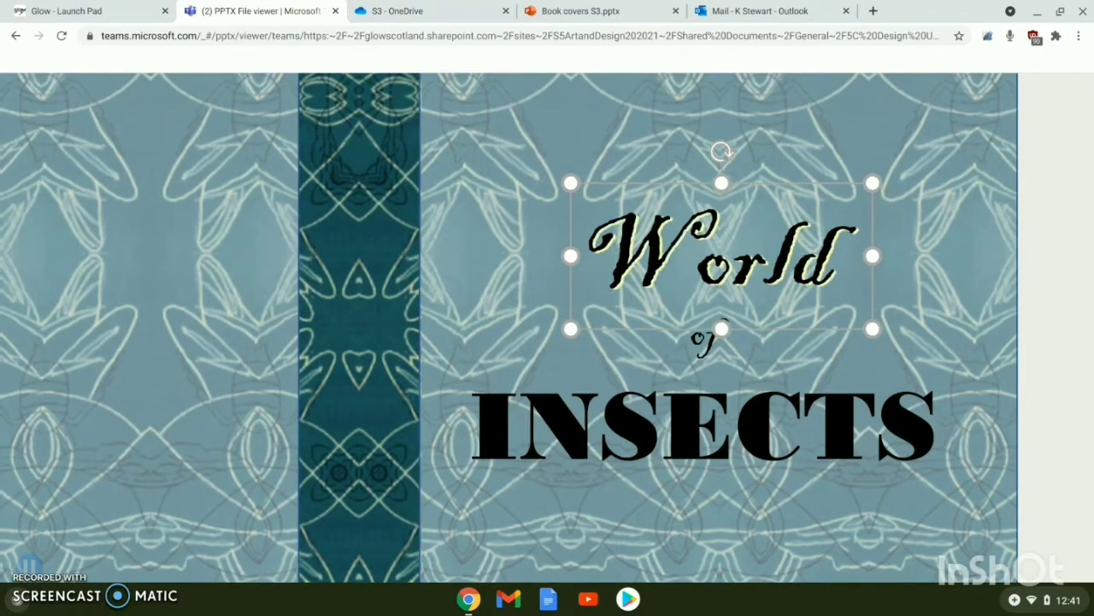
pyautogui.scroll(-3, 753, 262)
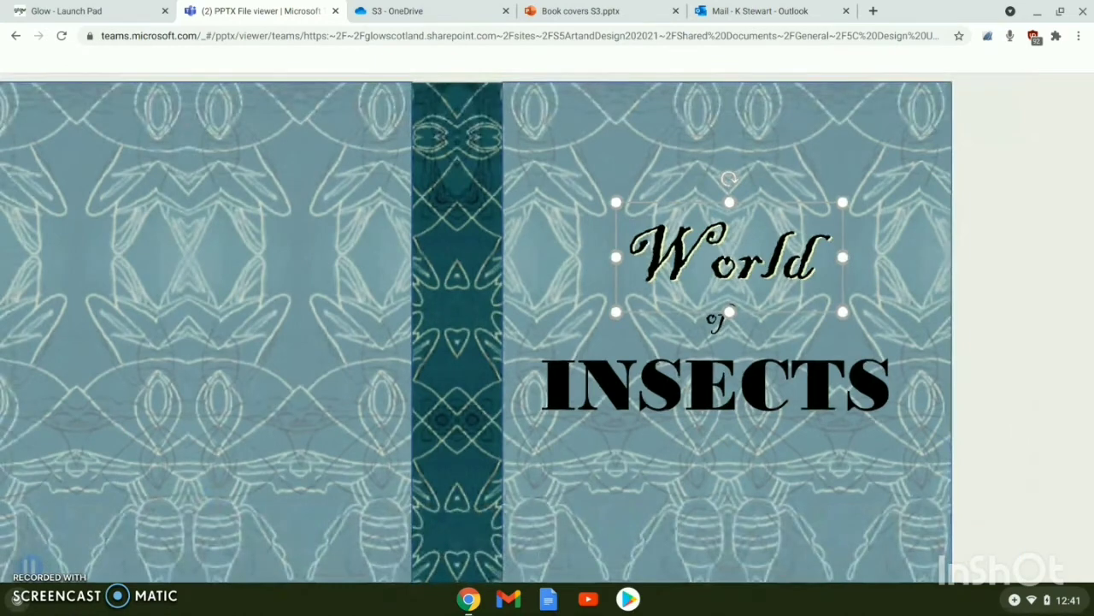
pyautogui.scroll(-5, 754, 262)
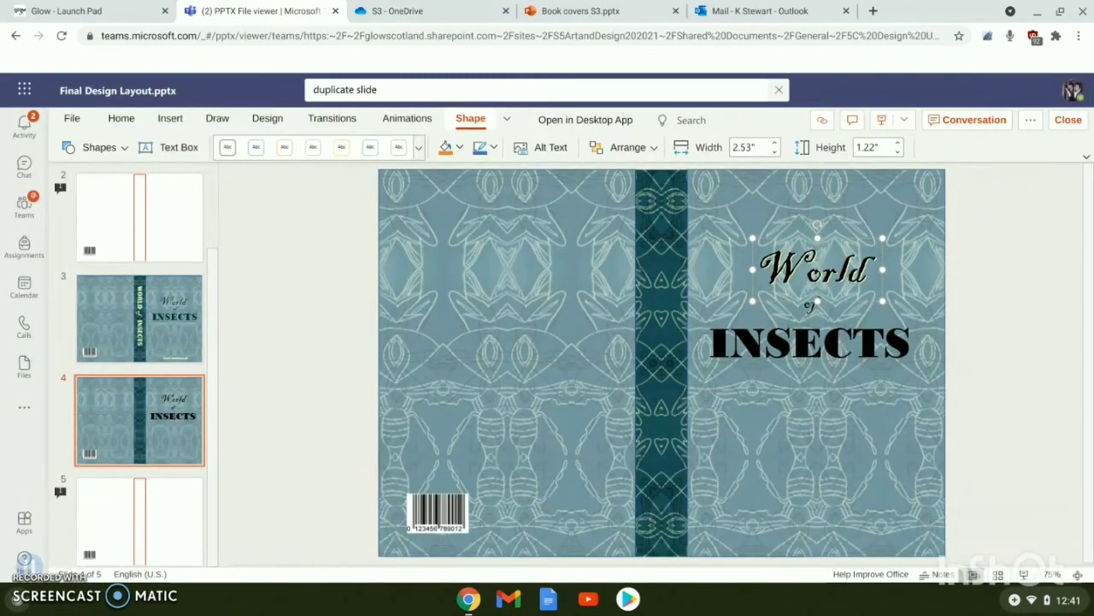
# Duplicate the "of" text box and colour the copy with the pale yellow from the recent colours.
pyautogui.click(810, 307)
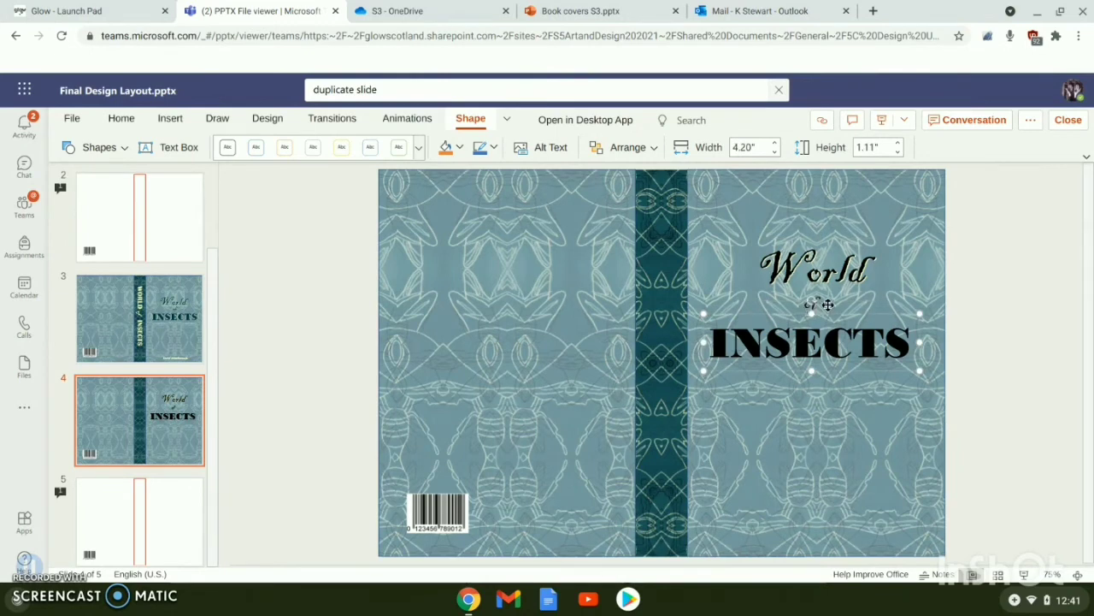
pyautogui.click(815, 304)
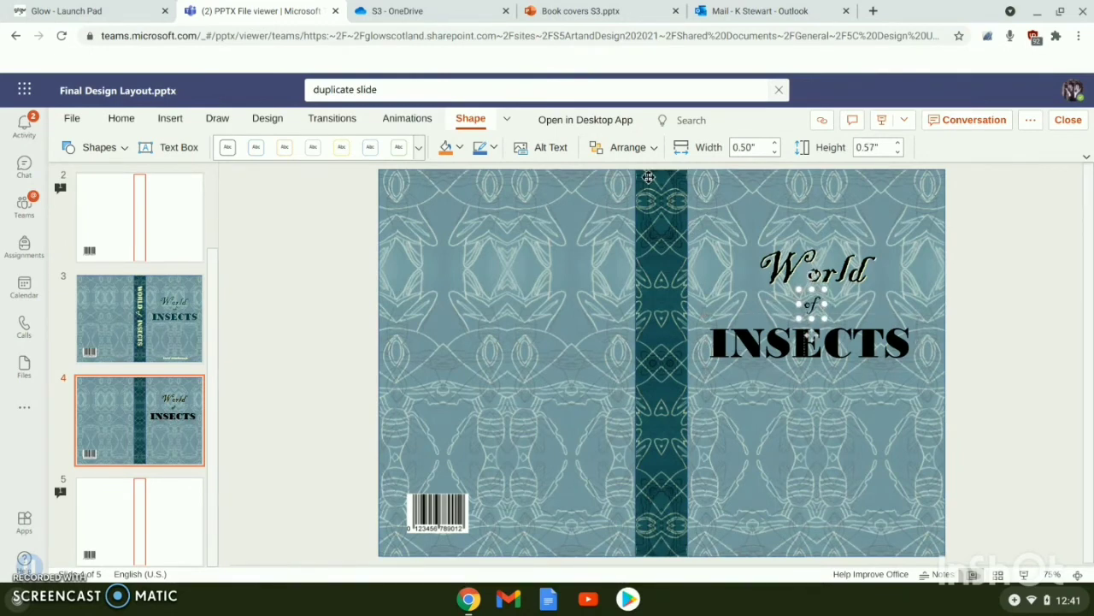
pyautogui.hotkey('ctrl', 'v')
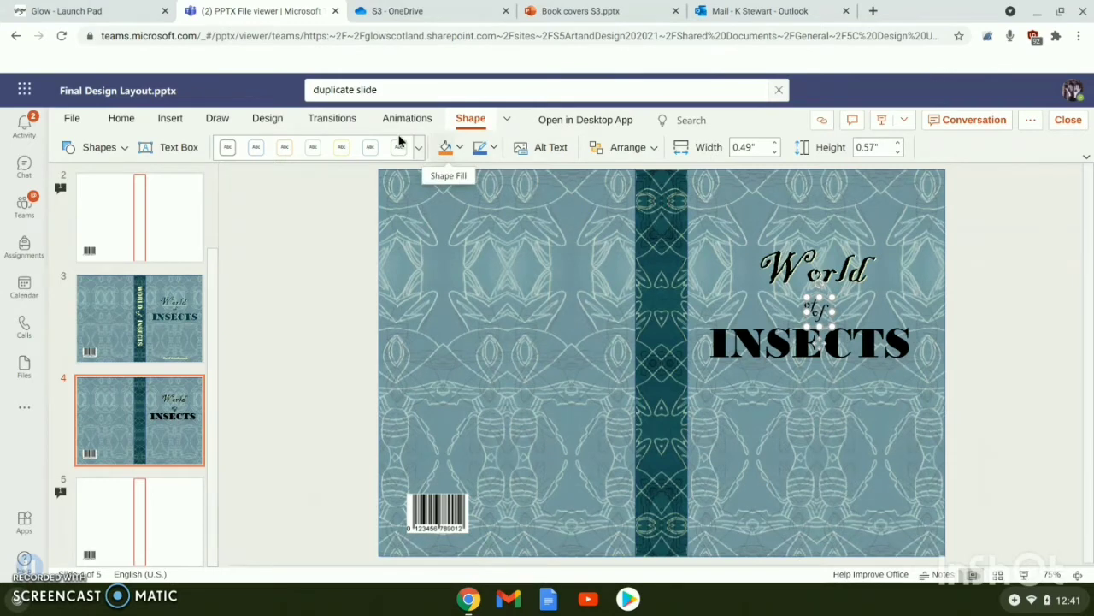
pyautogui.click(113, 121)
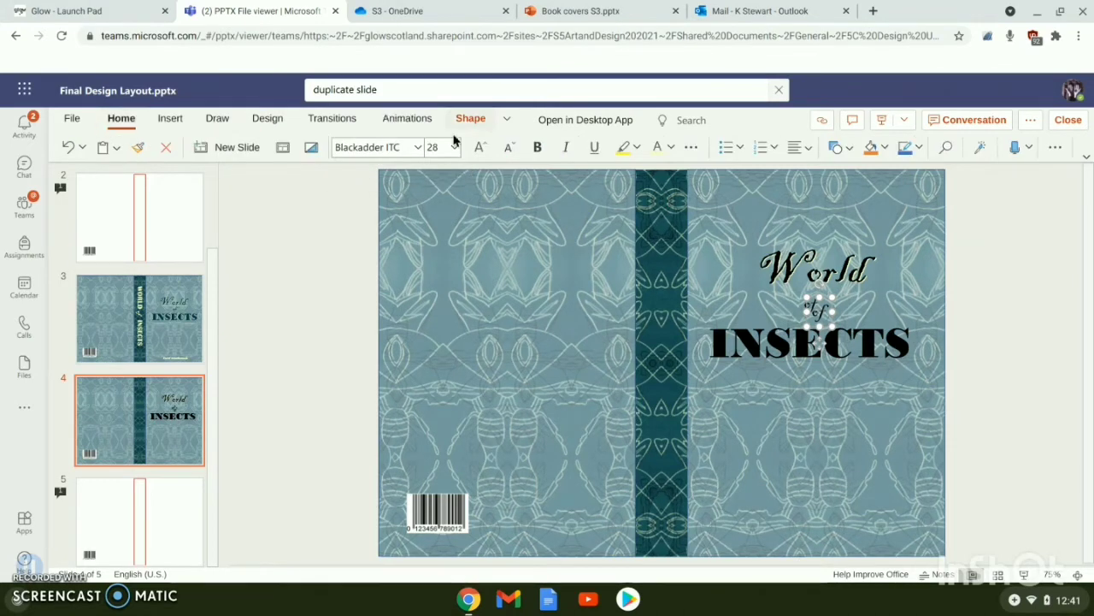
pyautogui.click(672, 148)
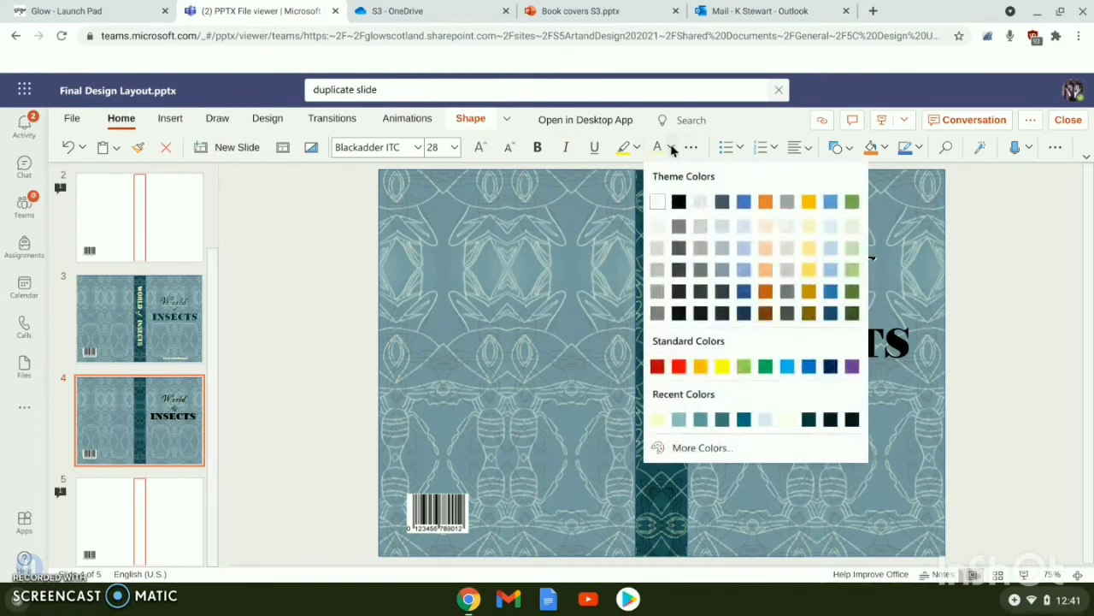
pyautogui.click(659, 419)
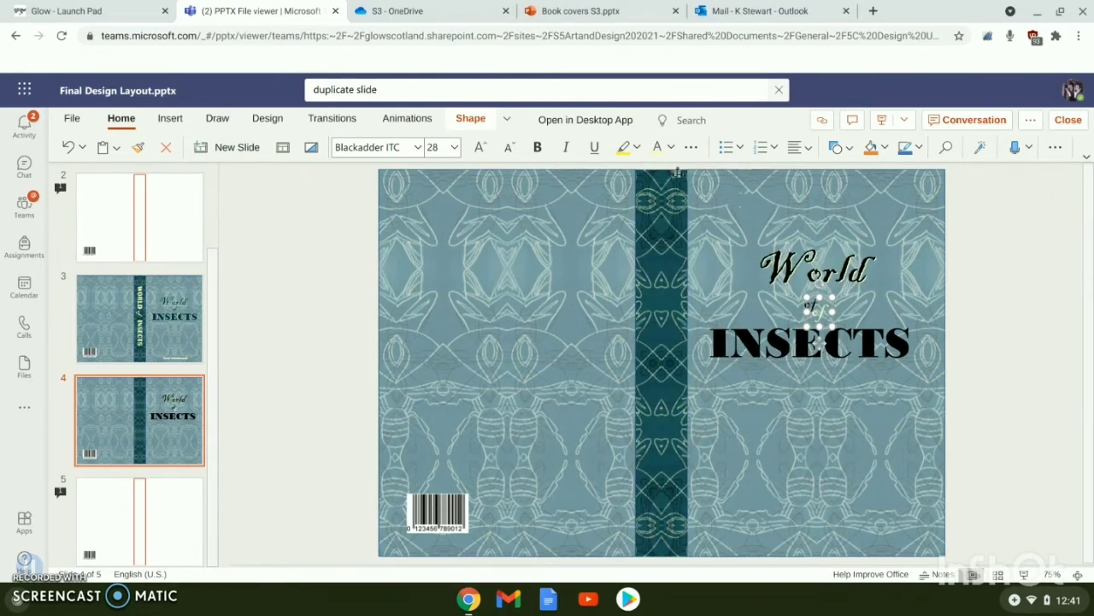
# Send the pale yellow "of" copy backward one level in the stacking order.
pyautogui.click(473, 119)
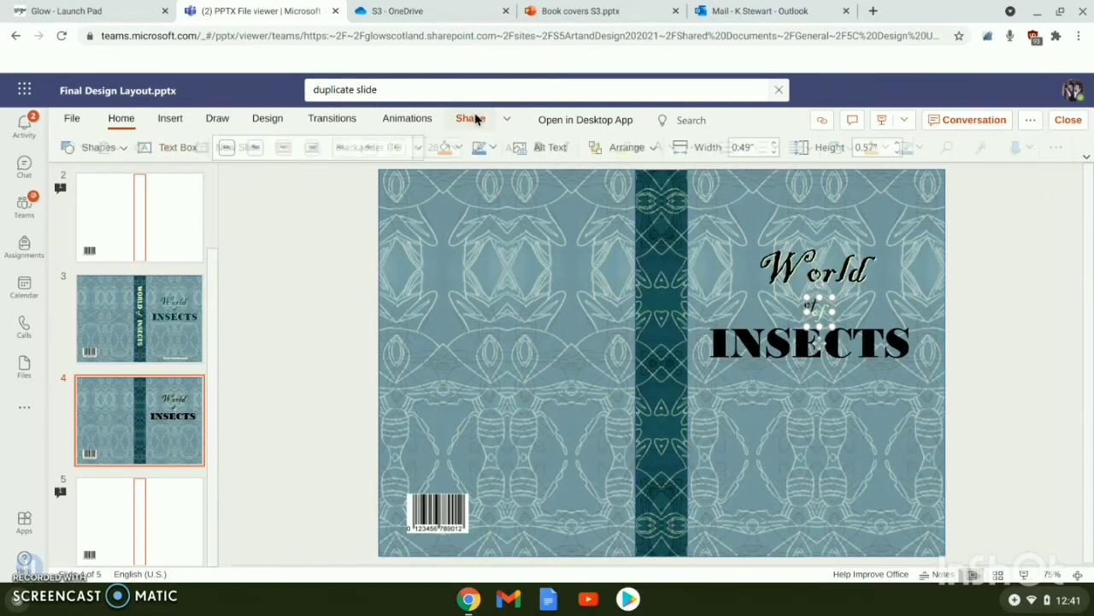
pyautogui.click(646, 148)
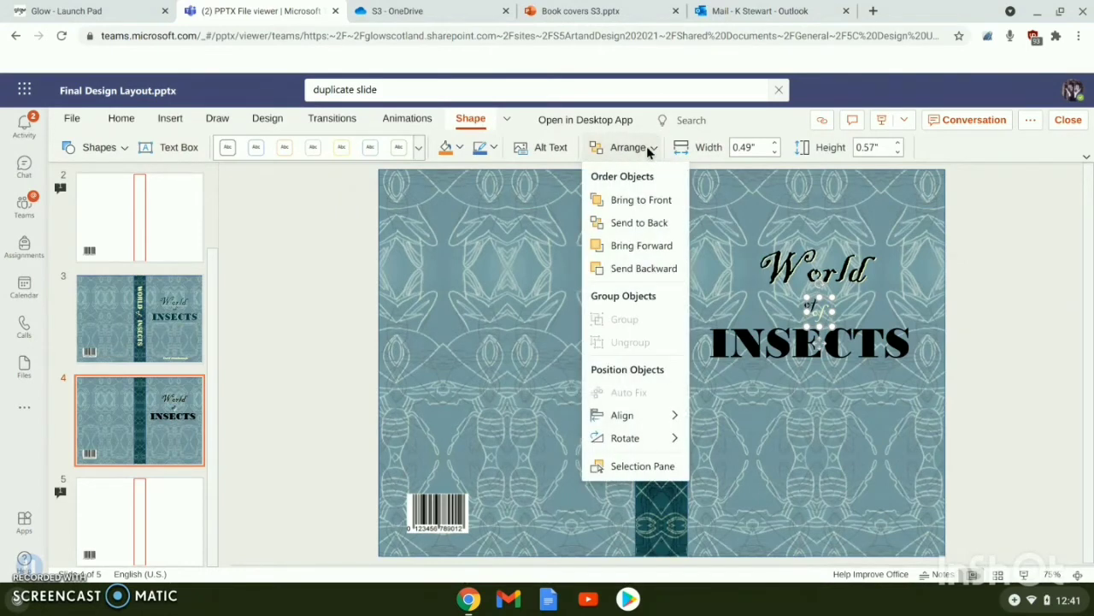
pyautogui.click(648, 268)
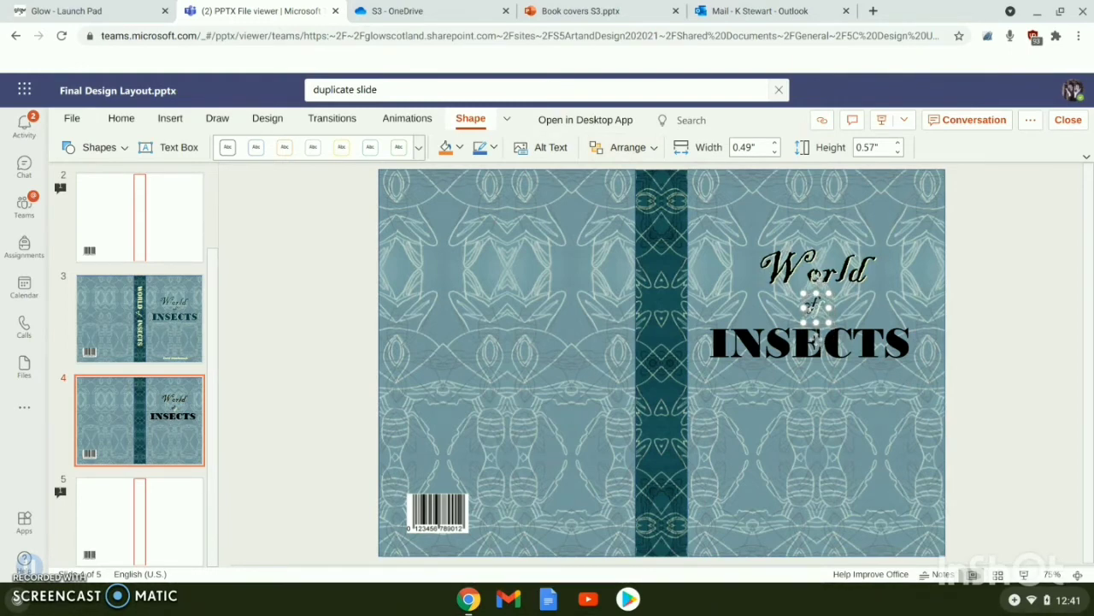
# Send the pale yellow "of" copy backward again and place it slightly offset behind the black "of".
pyautogui.click(656, 150)
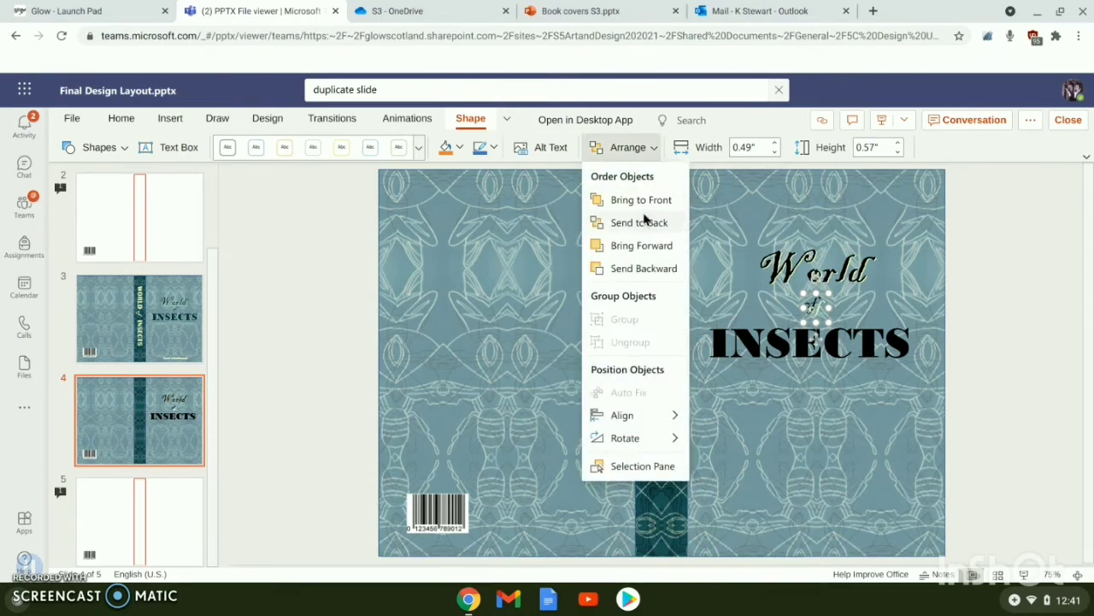
pyautogui.click(642, 267)
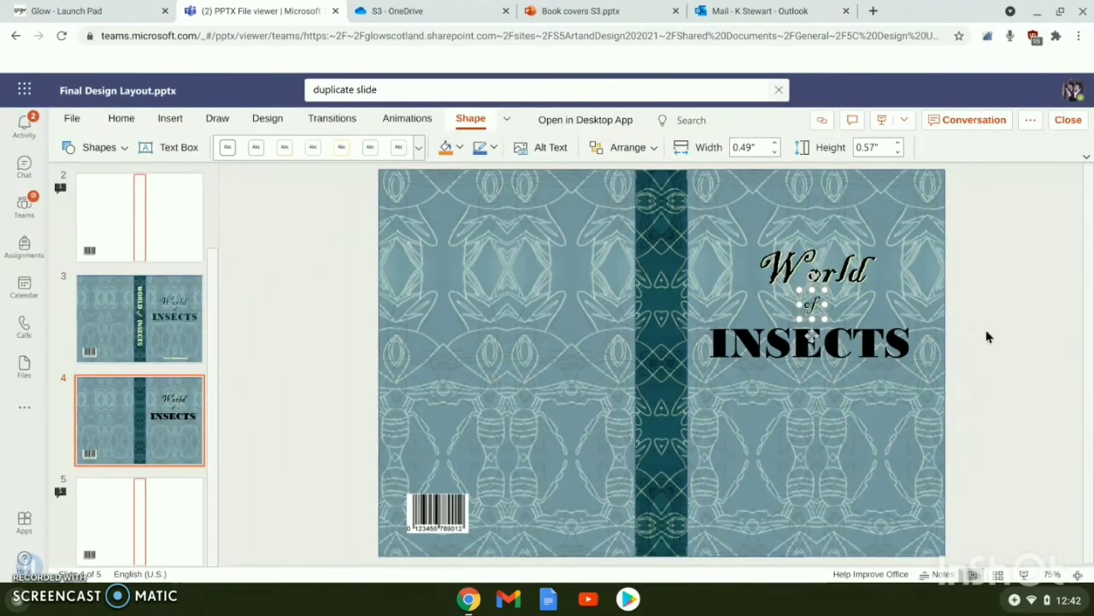
pyautogui.click(986, 336)
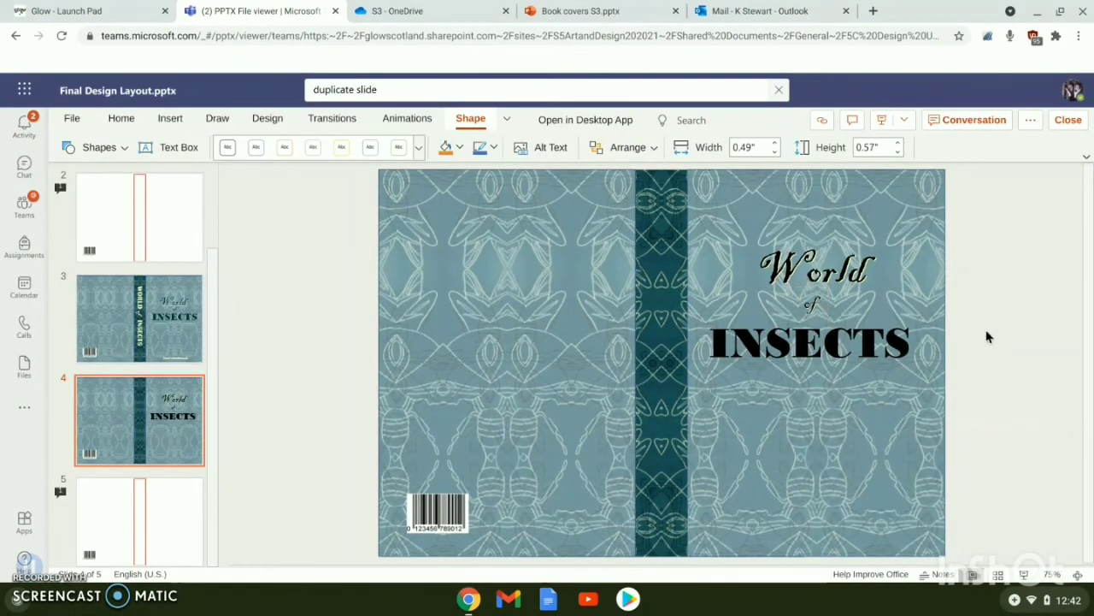
# Duplicate the "INSECTS" text box and colour the copy with the pale yellow from the recent colours.
pyautogui.click(880, 352)
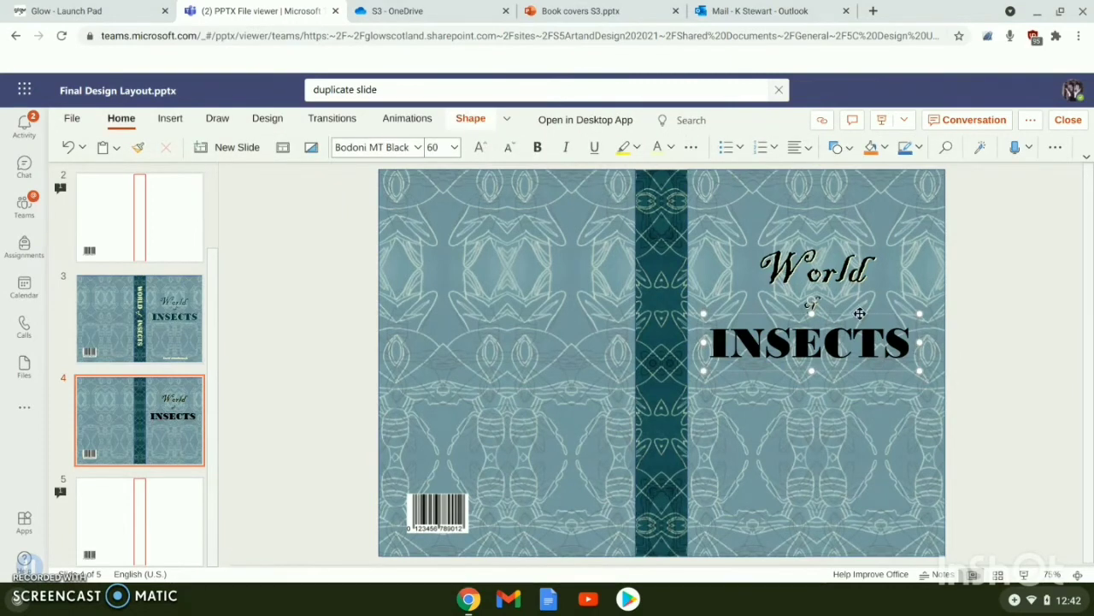
pyautogui.click(859, 313)
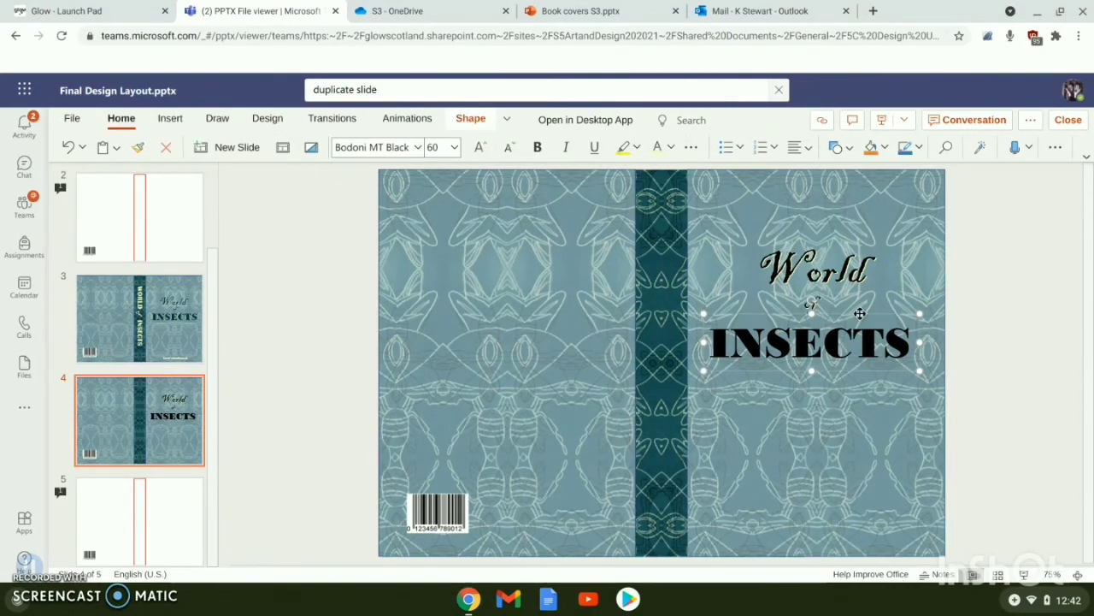
pyautogui.hotkey('ctrl', 'd')
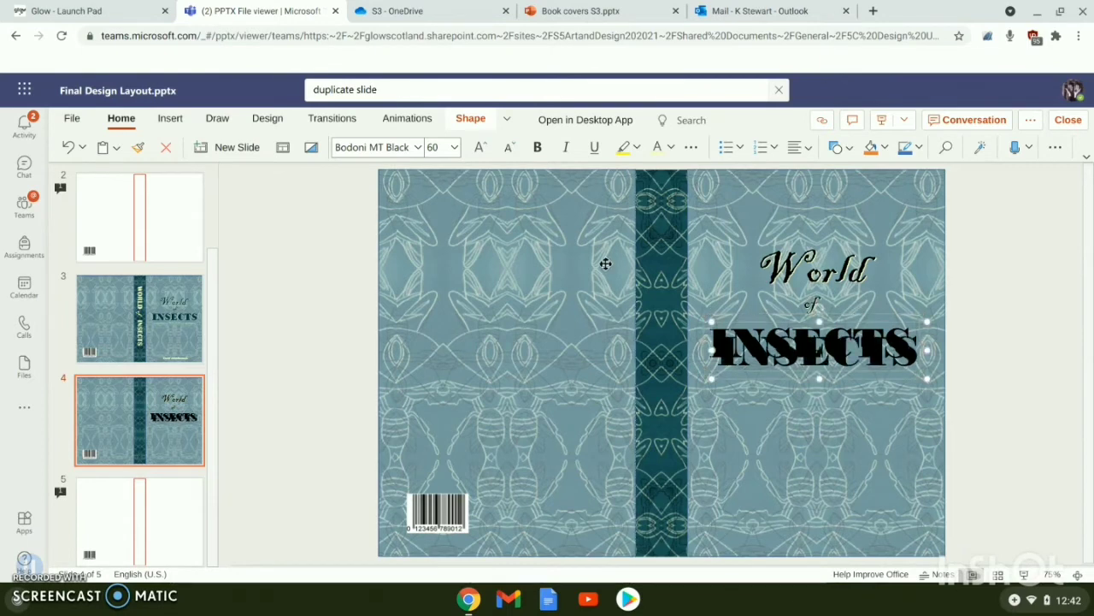
pyautogui.click(672, 148)
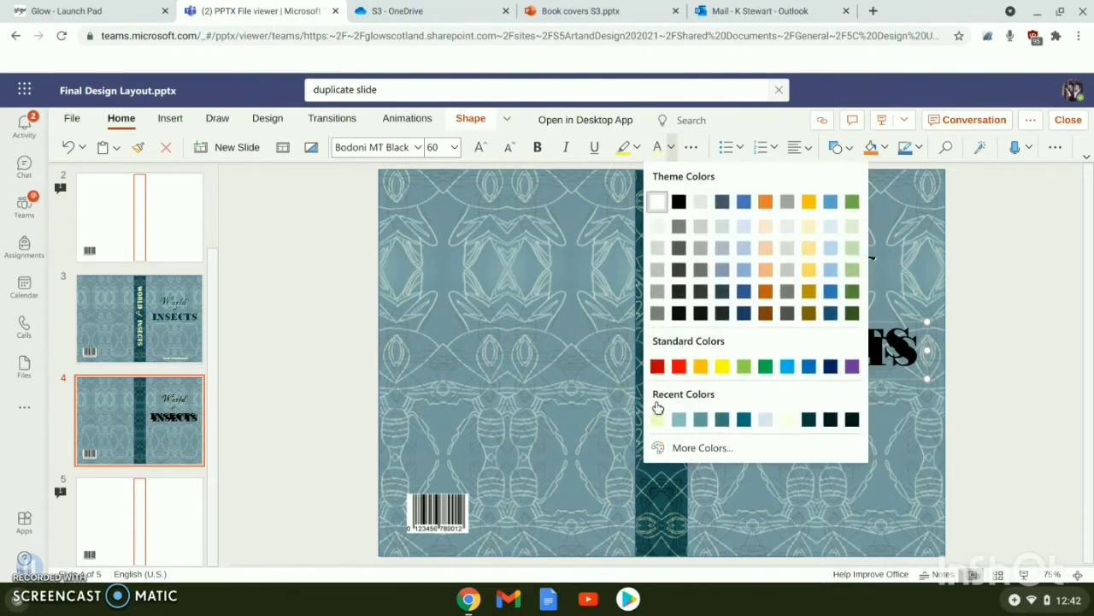
pyautogui.click(657, 419)
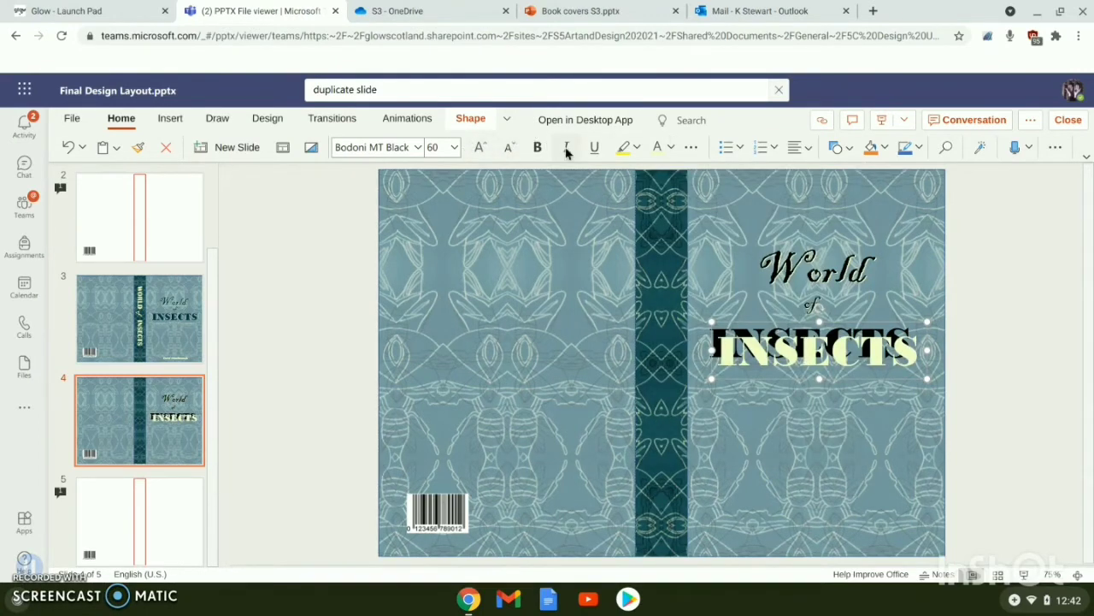
# Nudge the pale yellow "INSECTS" copy up and left until it almost covers the black "INSECTS", leaving a slight offset.
pyautogui.press('Up')
pyautogui.press('Up')
pyautogui.press('Up')
pyautogui.press('Up')
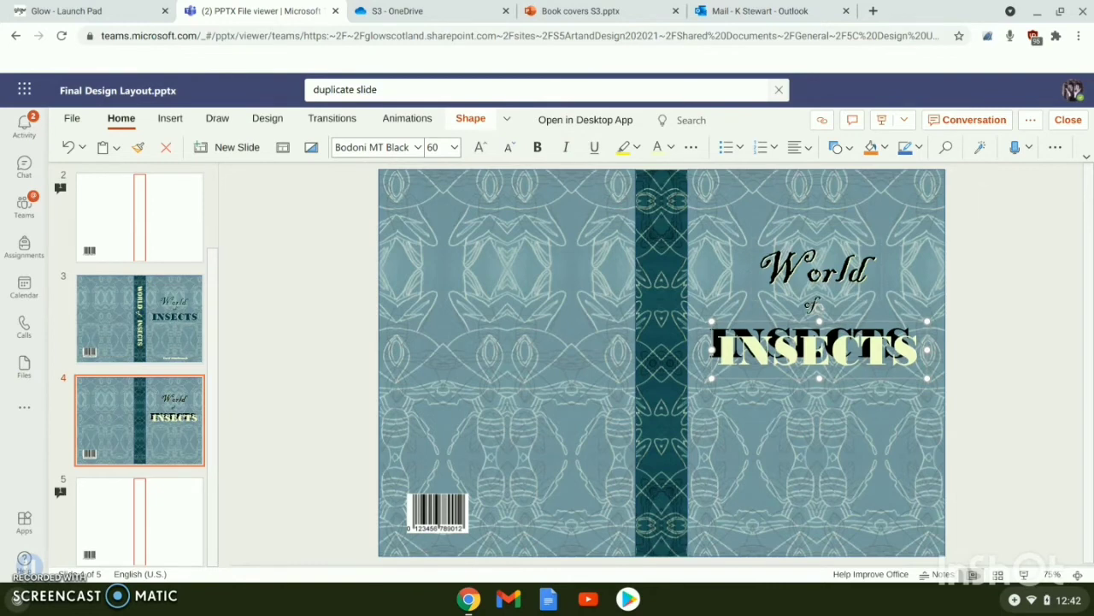
pyautogui.press('Left')
pyautogui.press('Left')
pyautogui.press('Left')
pyautogui.press('Left')
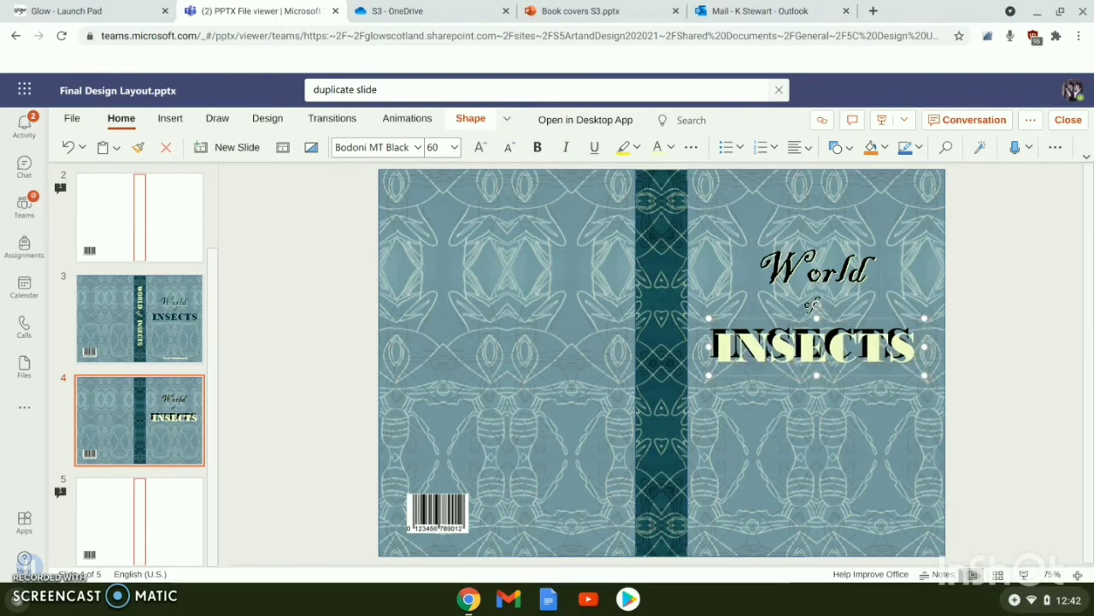
pyautogui.press('Up')
pyautogui.press('Up')
pyautogui.press('Up')
pyautogui.press('Up')
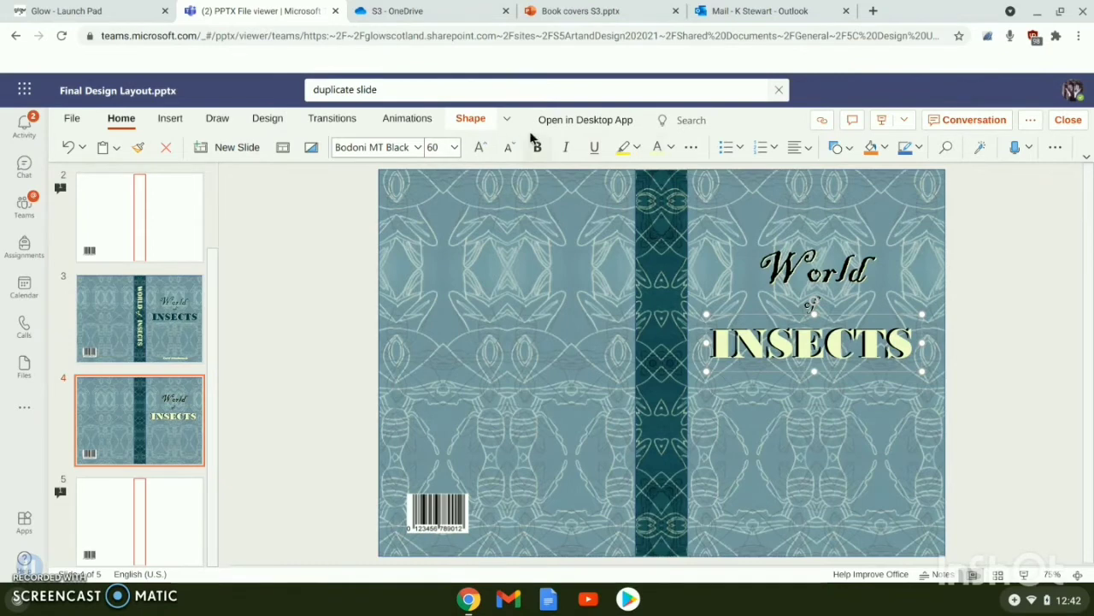
# Send the pale yellow "INSECTS" copy backward in the stacking order so it sits behind the black "INSECTS".
pyautogui.click(471, 120)
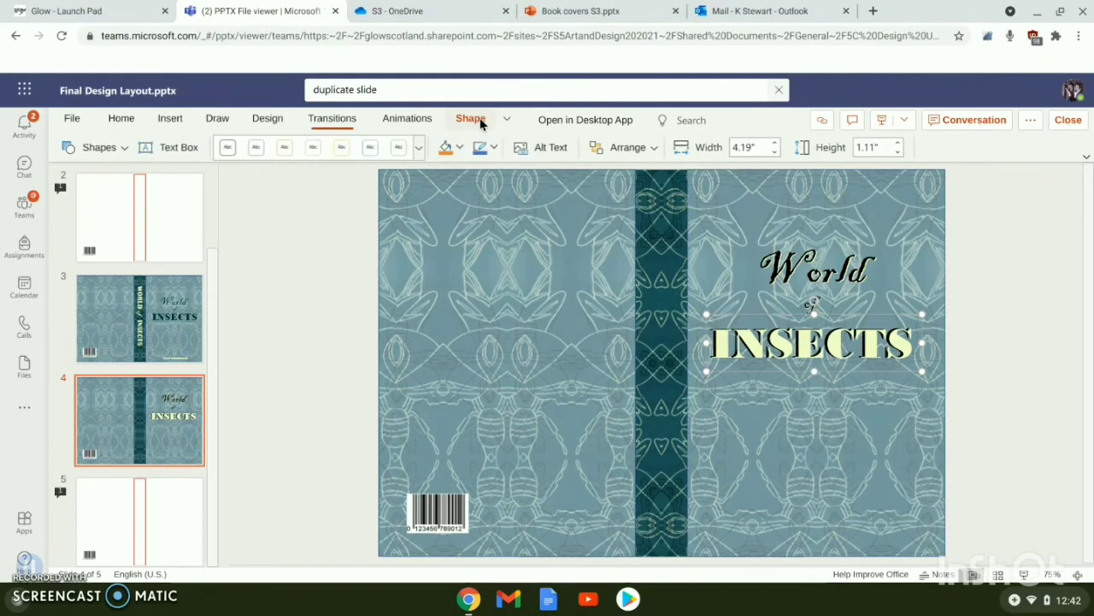
pyautogui.click(652, 149)
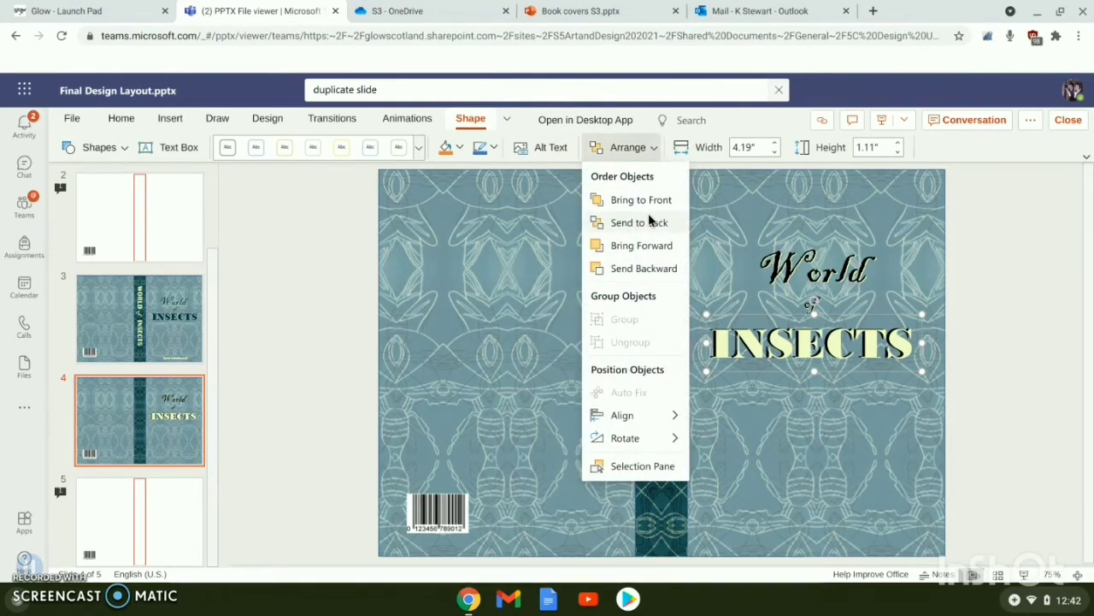
pyautogui.click(646, 269)
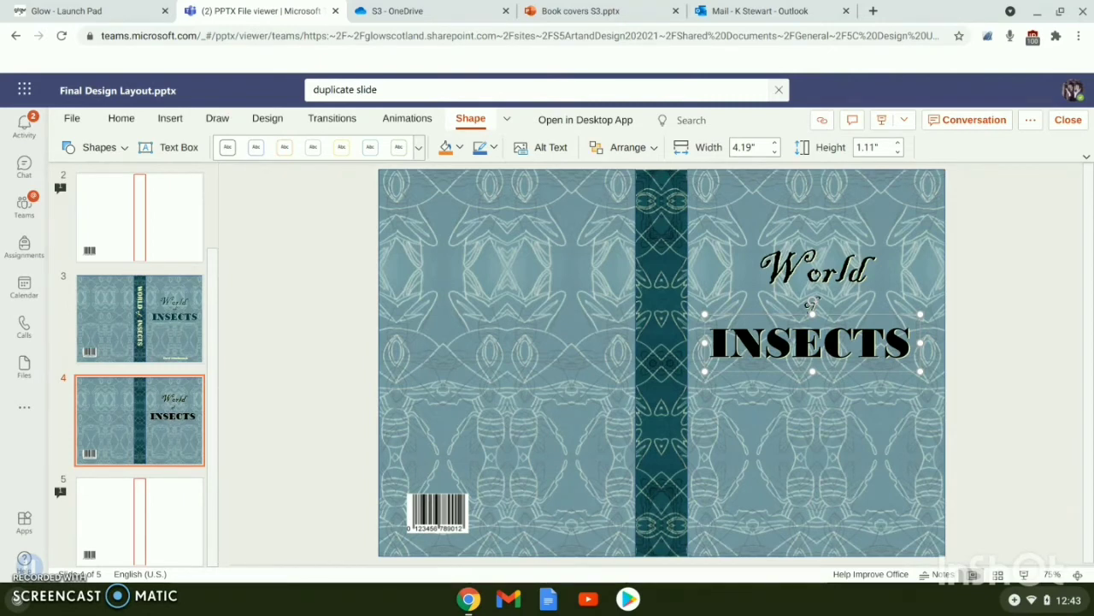
pyautogui.click(1037, 369)
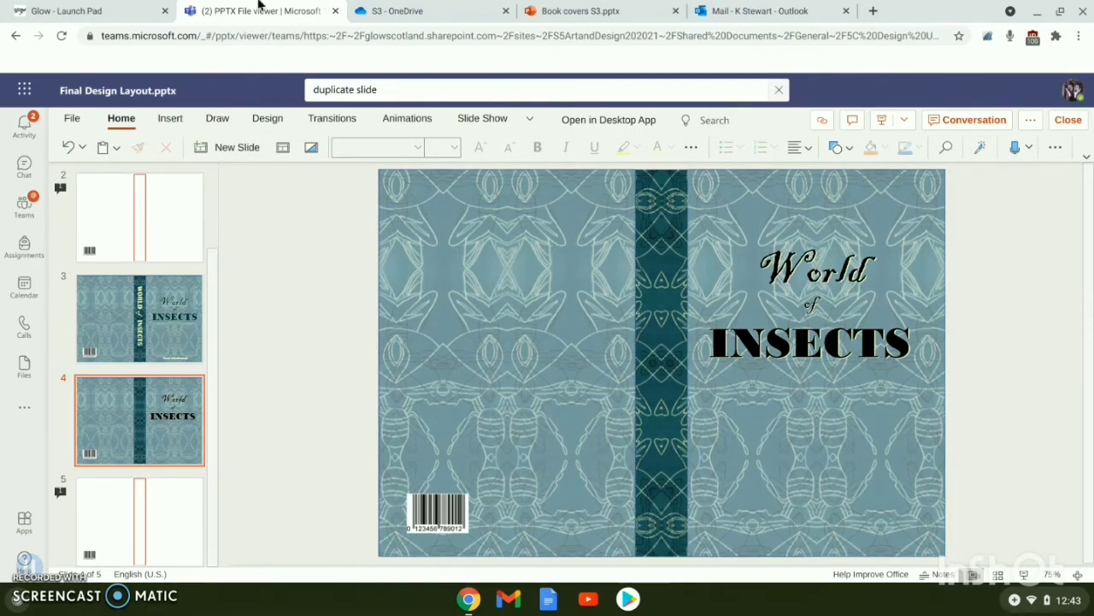
# Add a text box near the lower edge of the front cover and enter the author "David Attenborough".
pyautogui.click(171, 121)
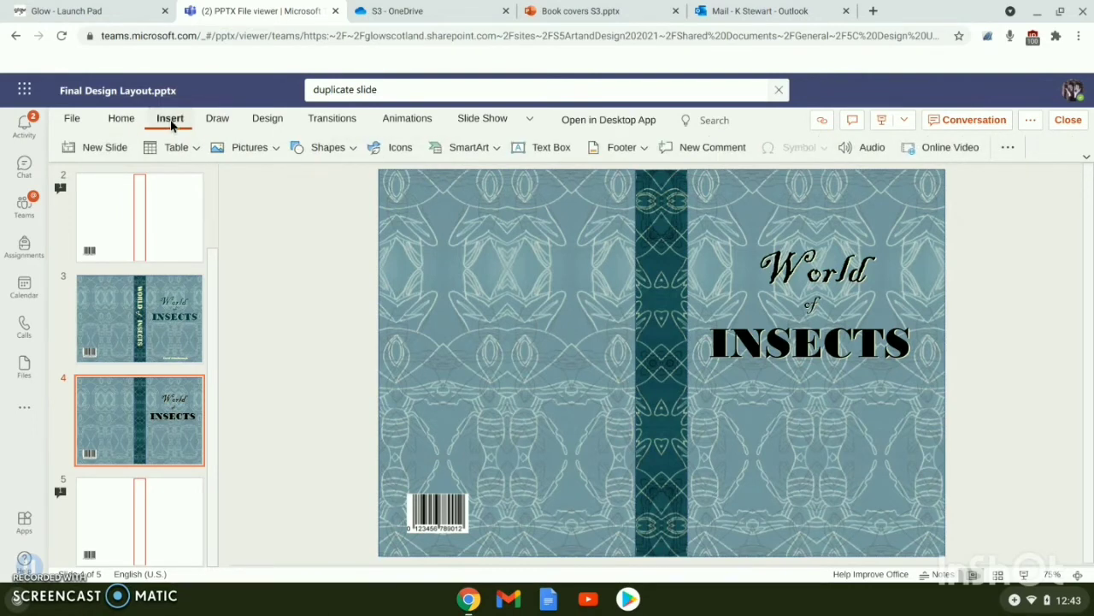
pyautogui.click(555, 148)
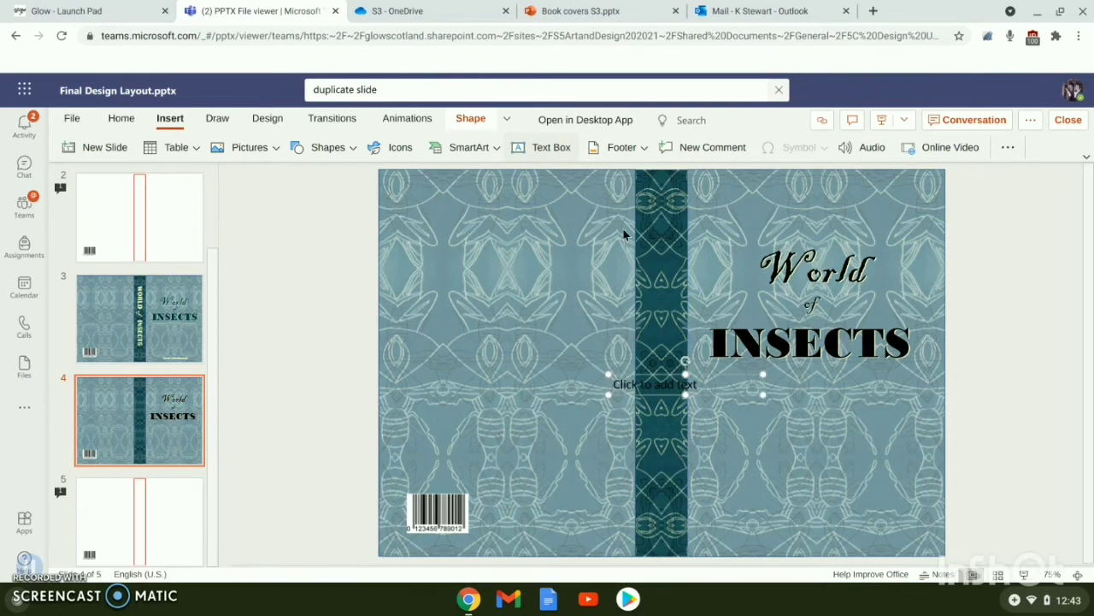
pyautogui.moveTo(712, 374); pyautogui.dragTo(852, 510)
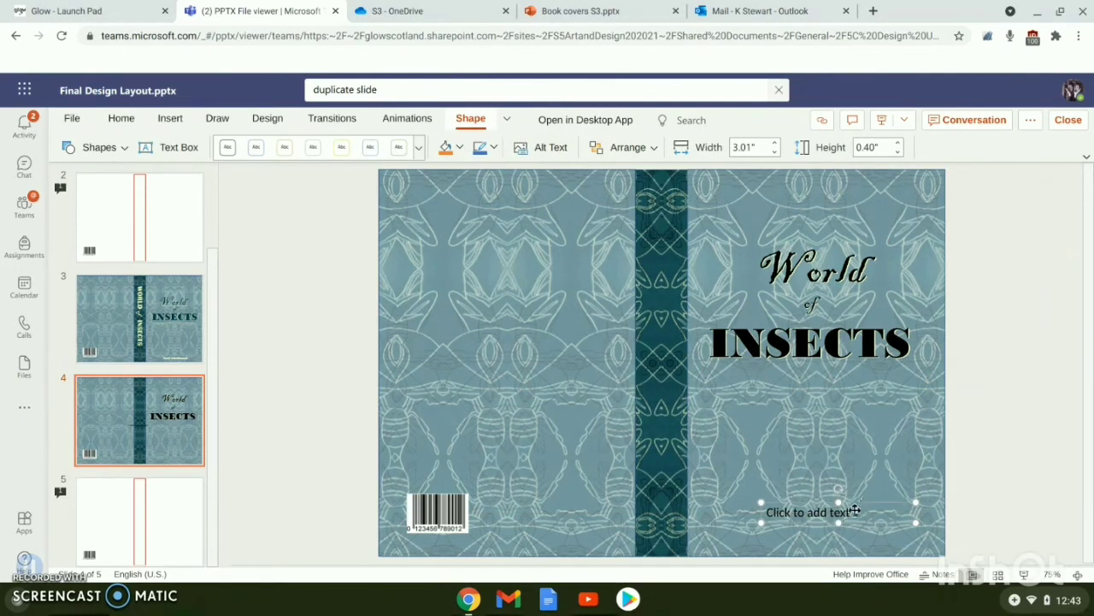
pyautogui.click(853, 511)
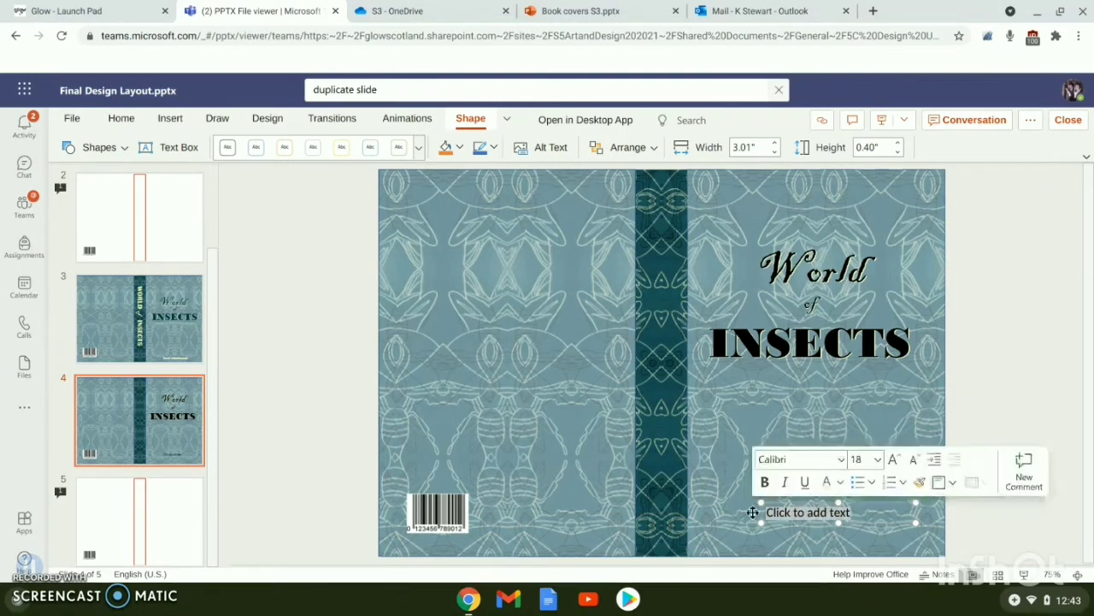
pyautogui.write('David Attenborough')
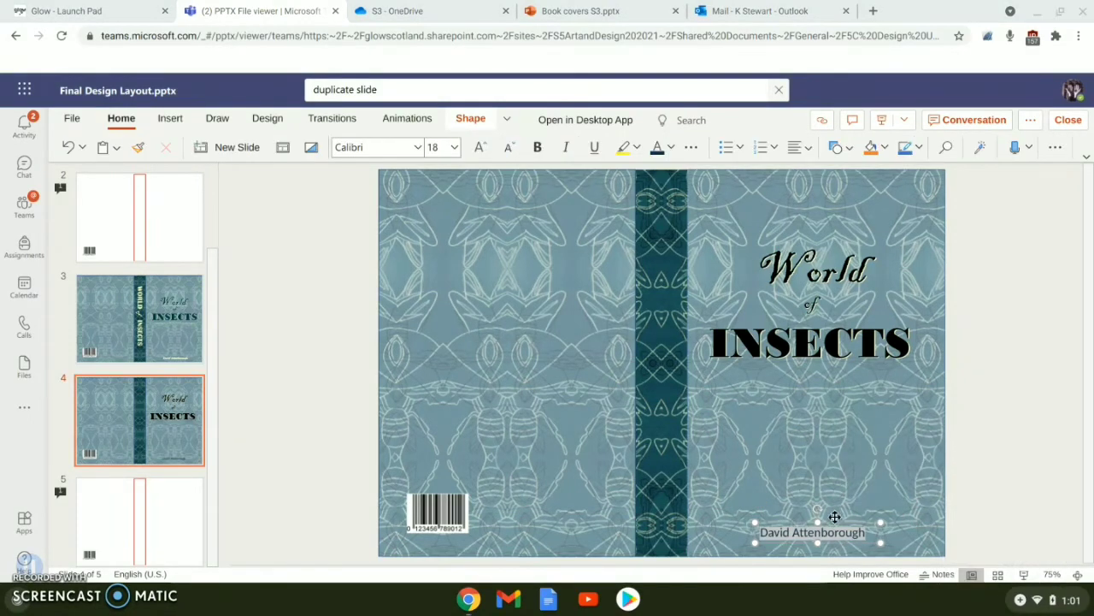
# Format the author name in bold, non-italic Bodoni MT and colour it with the pale yellow from the recent colours.
pyautogui.click(416, 146)
pyautogui.scroll(-10, 413, 320)
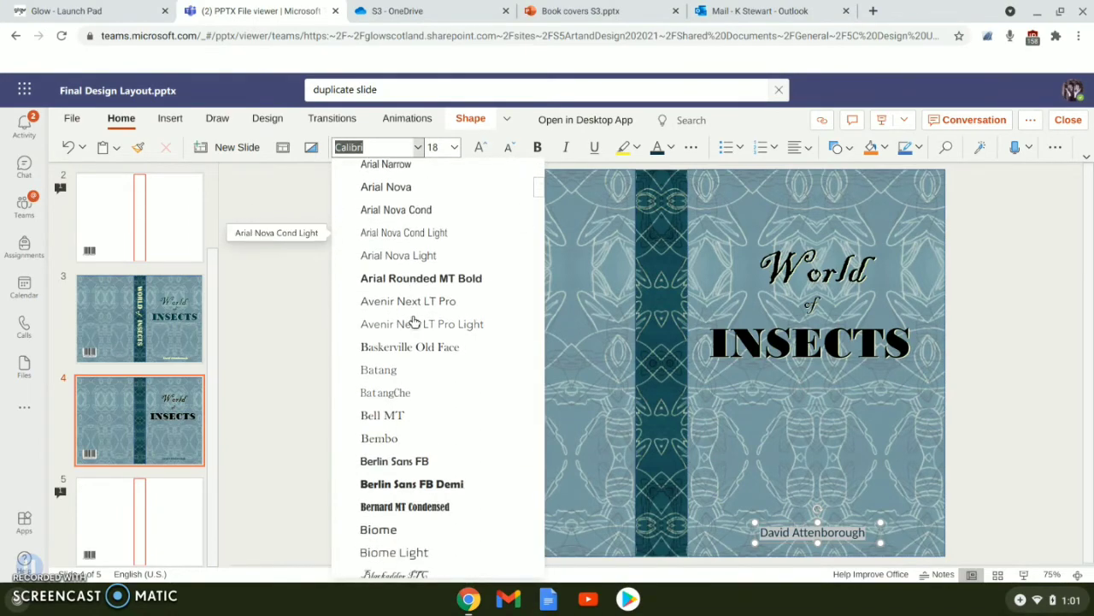
pyautogui.click(403, 401)
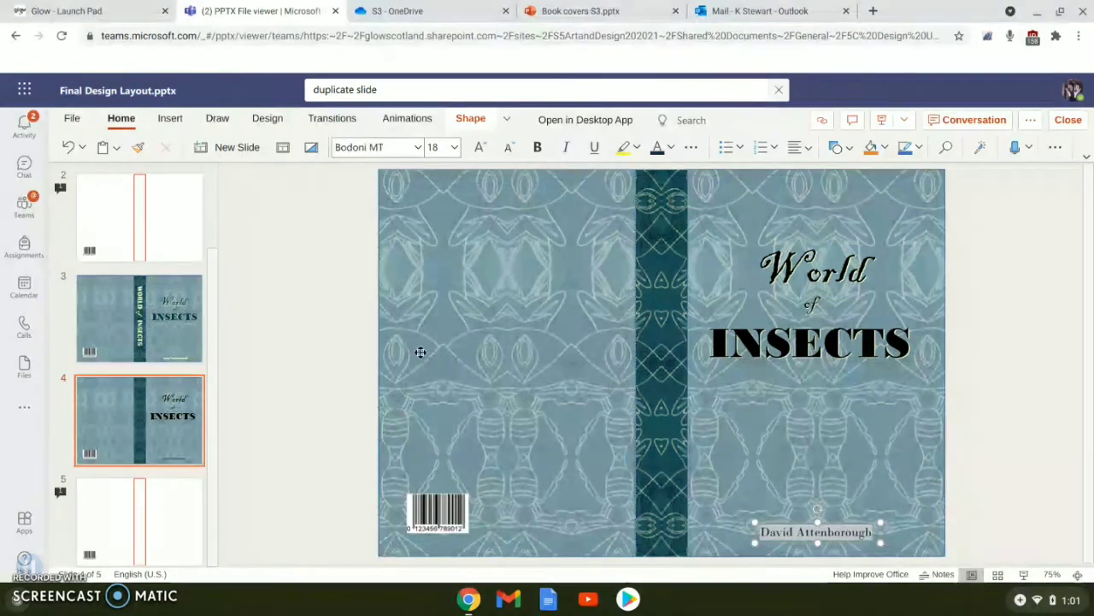
pyautogui.click(537, 147)
pyautogui.click(568, 152)
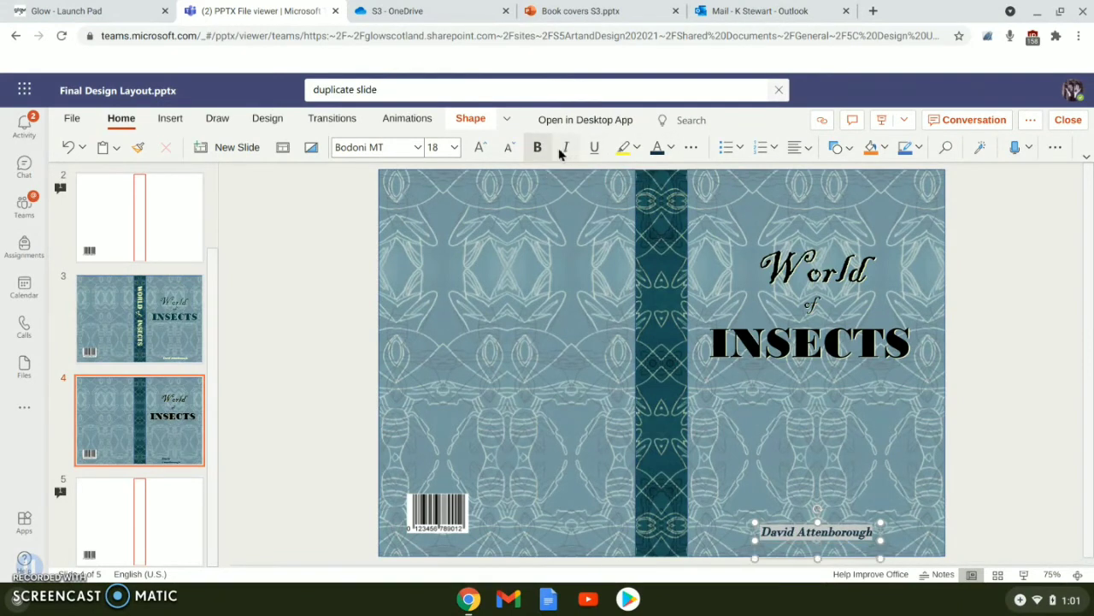
pyautogui.click(567, 154)
pyautogui.click(671, 147)
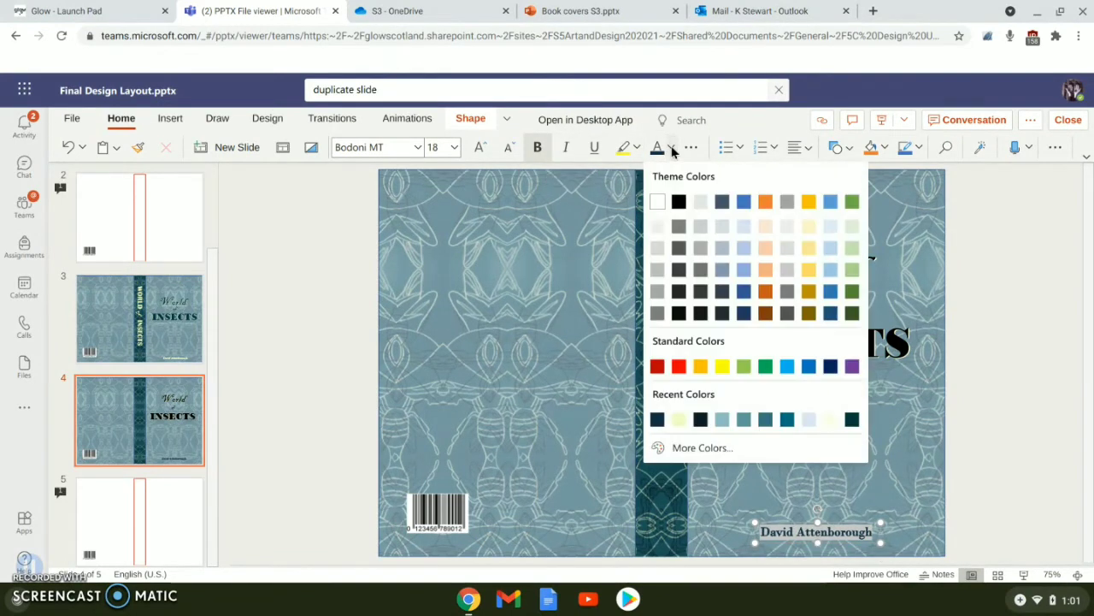
pyautogui.click(681, 417)
pyautogui.click(810, 450)
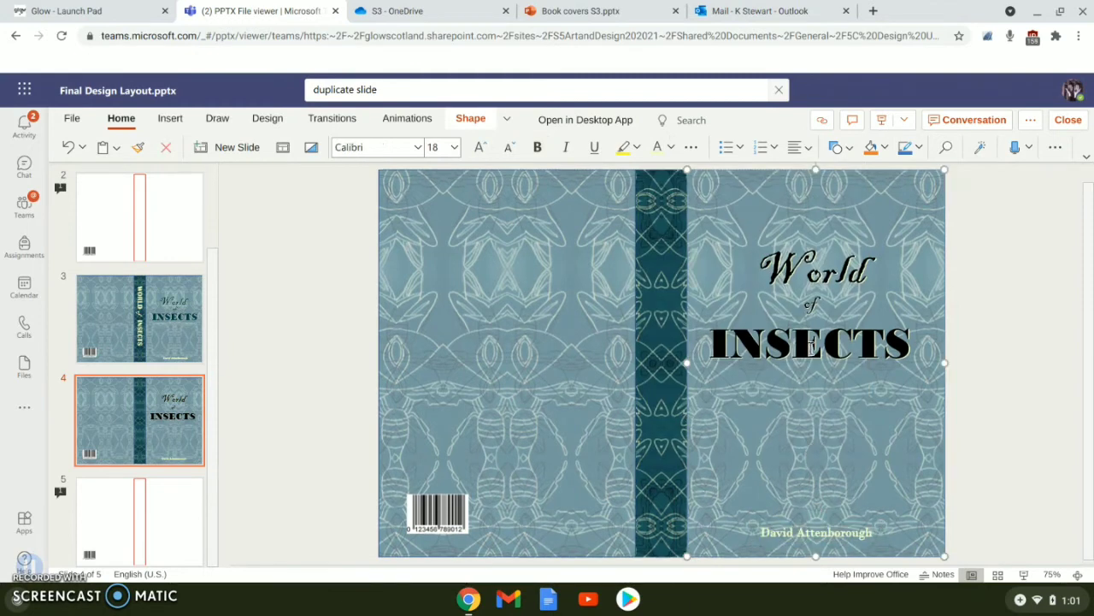
# Recolour the black "INSECTS" text with a custom dark teal blue, hex 012836.
pyautogui.click(858, 338)
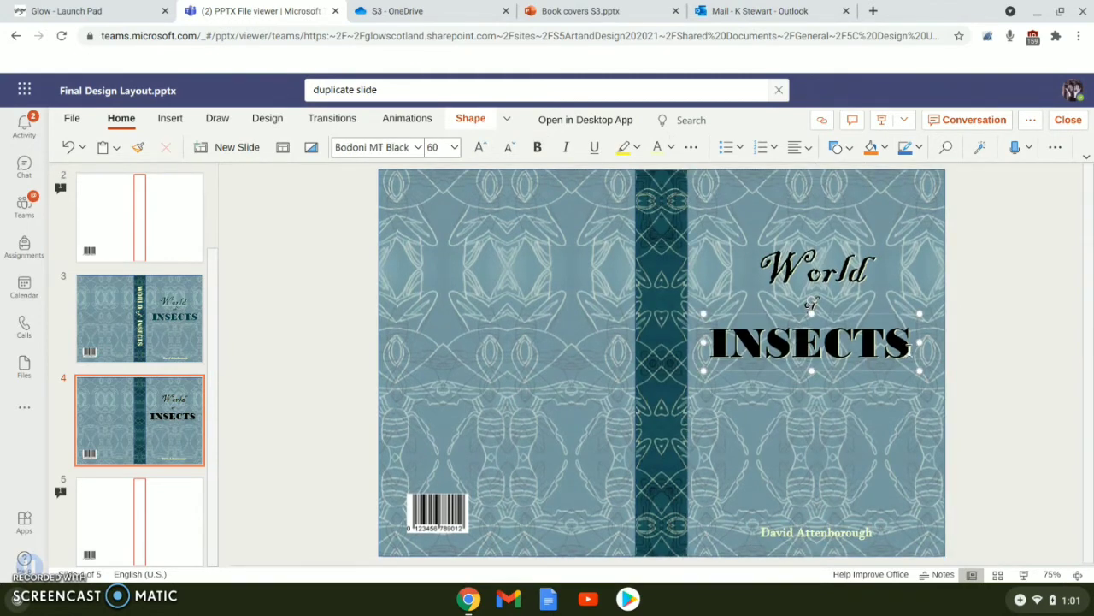
pyautogui.moveTo(911, 342); pyautogui.dragTo(707, 339)
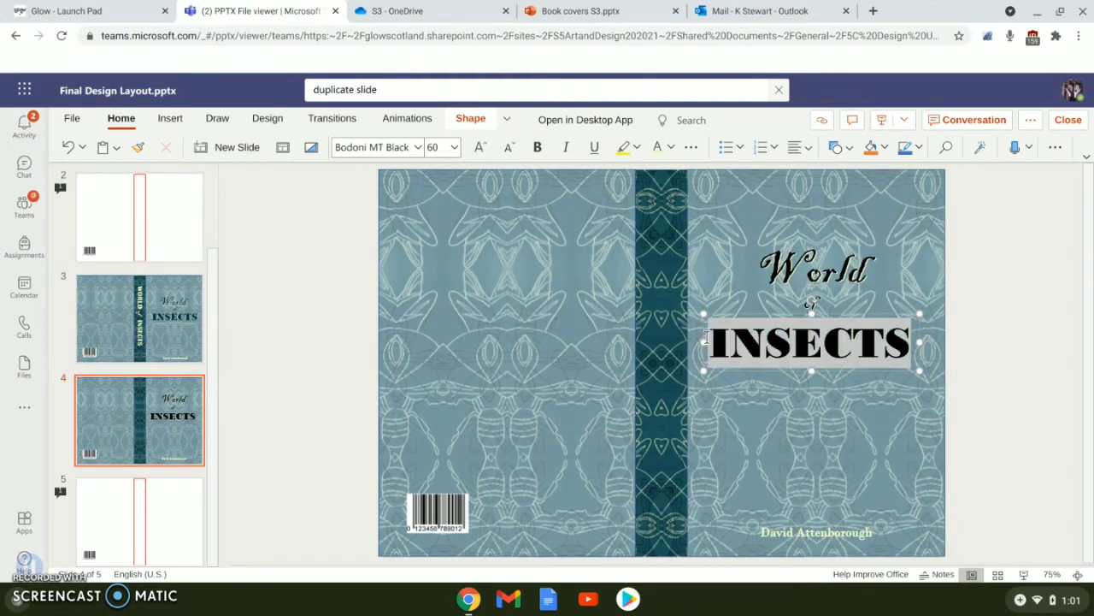
pyautogui.click(670, 147)
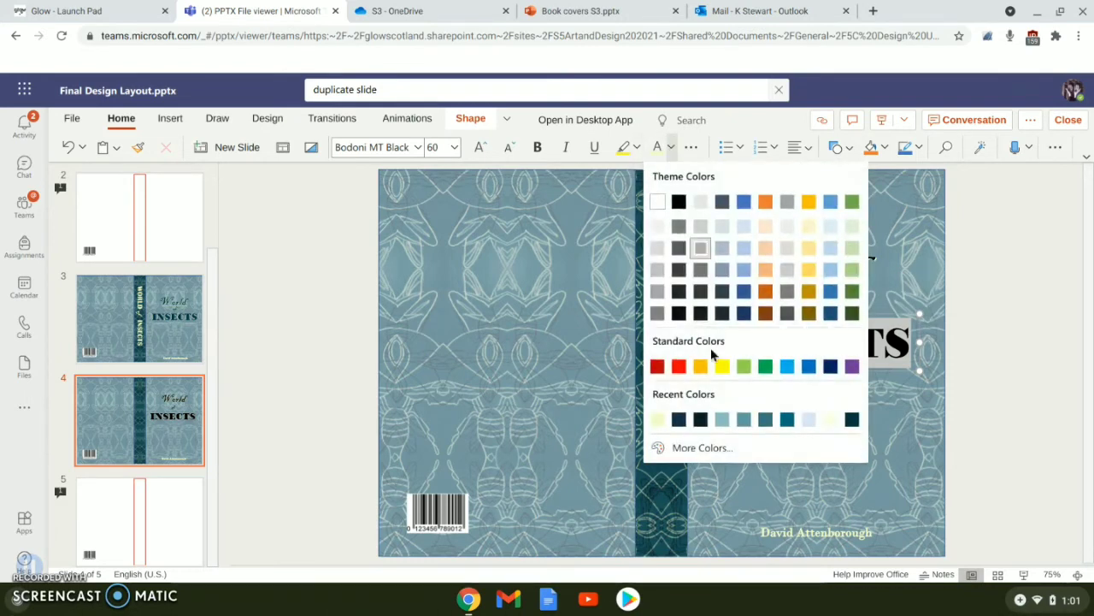
pyautogui.click(696, 448)
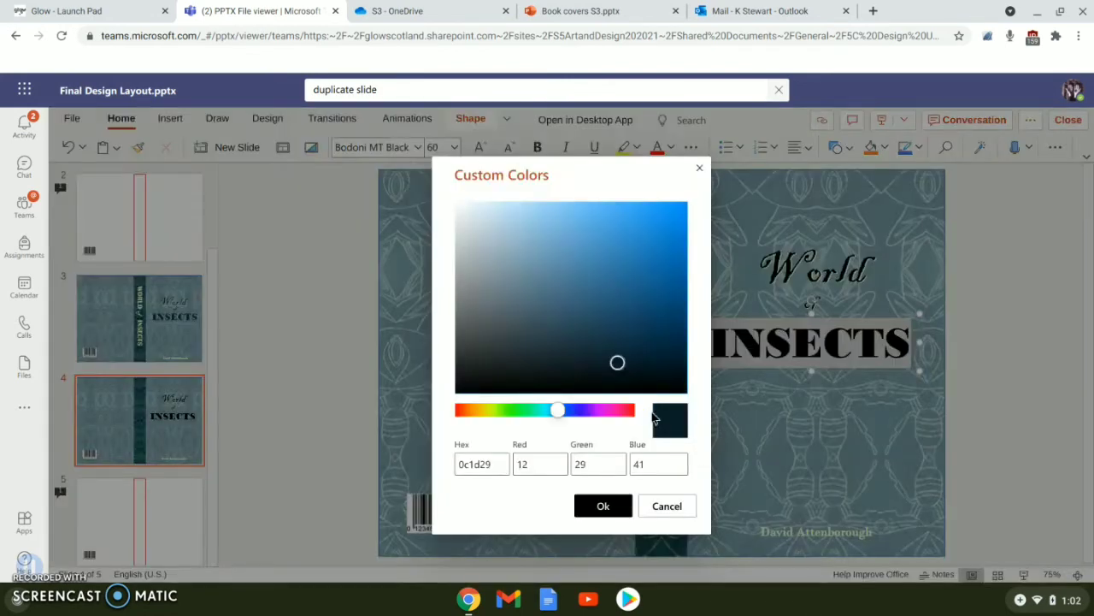
pyautogui.click(567, 414)
pyautogui.click(554, 412)
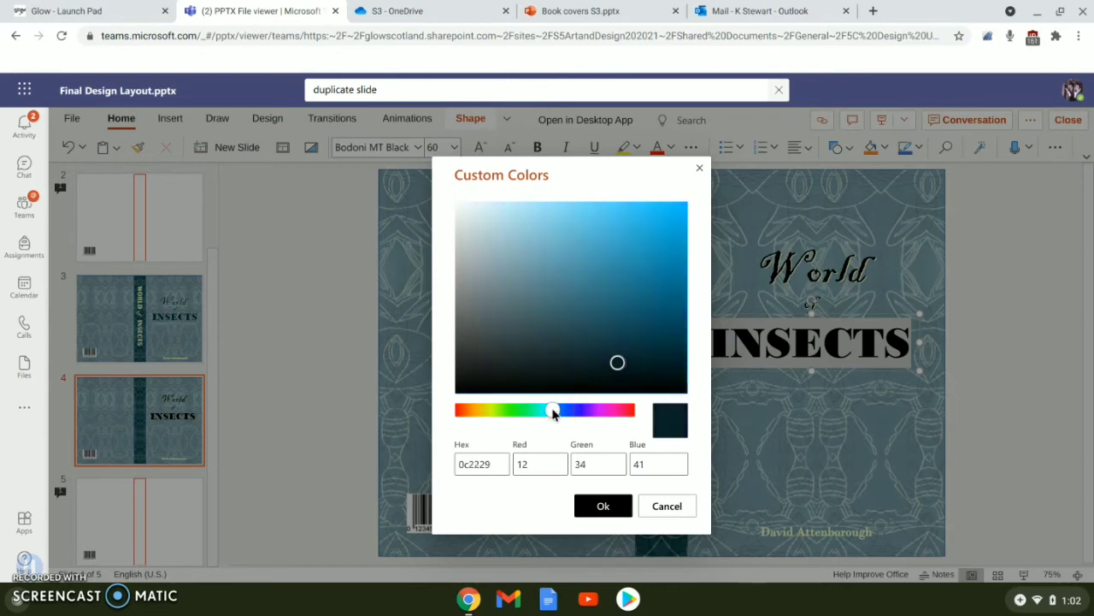
pyautogui.click(678, 342)
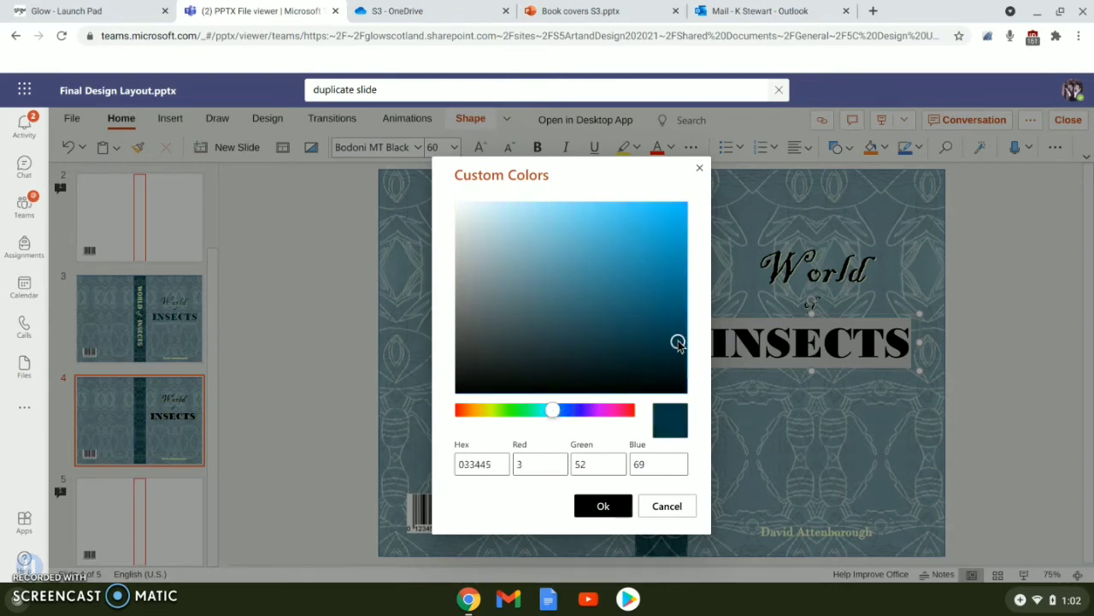
pyautogui.click(681, 352)
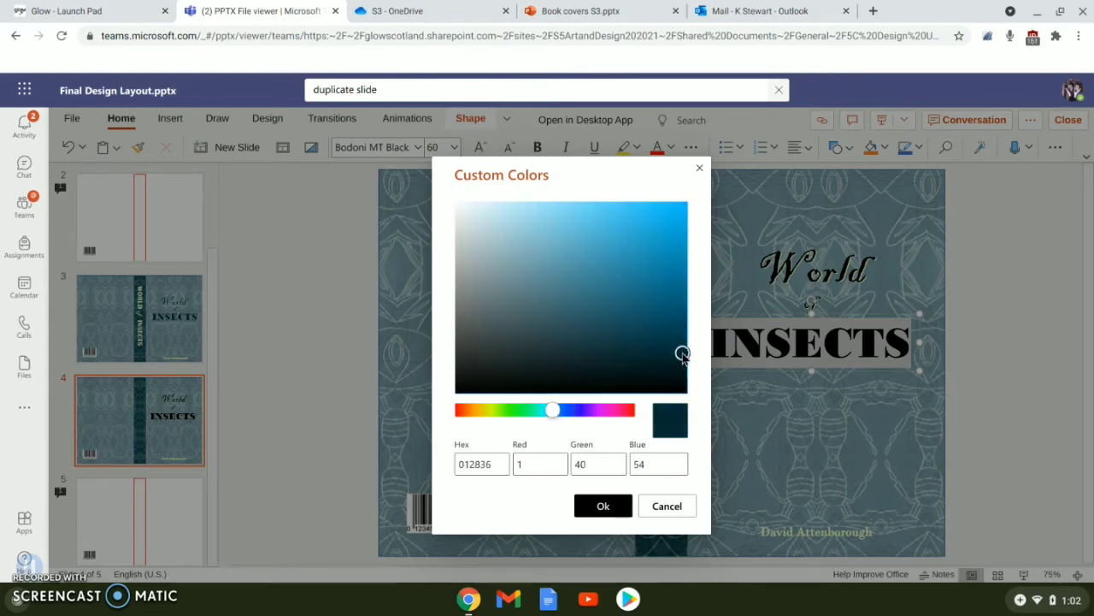
pyautogui.click(604, 508)
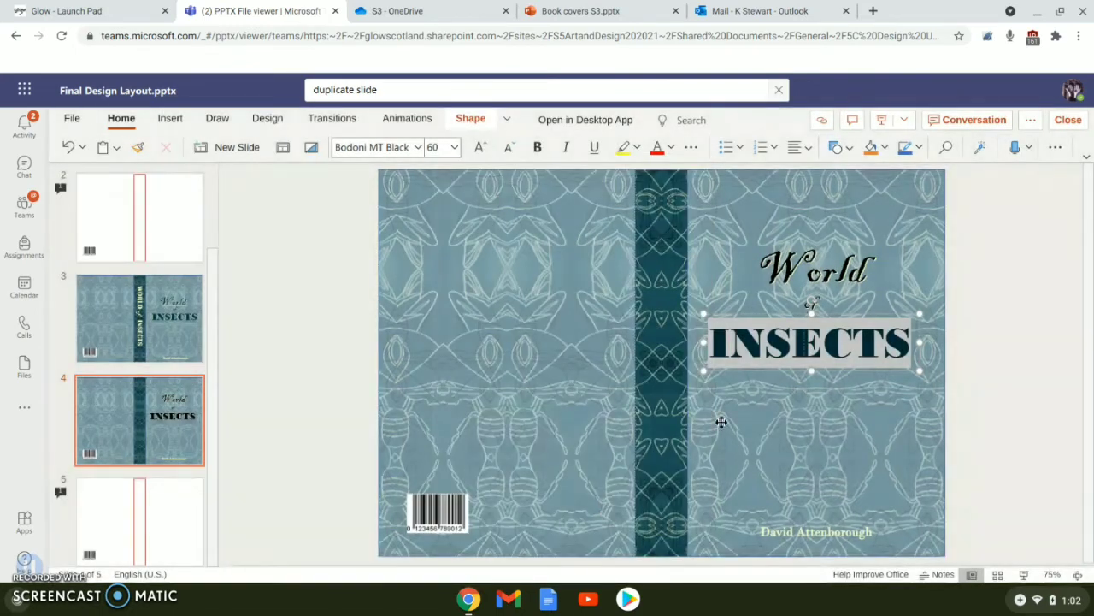
pyautogui.click(776, 420)
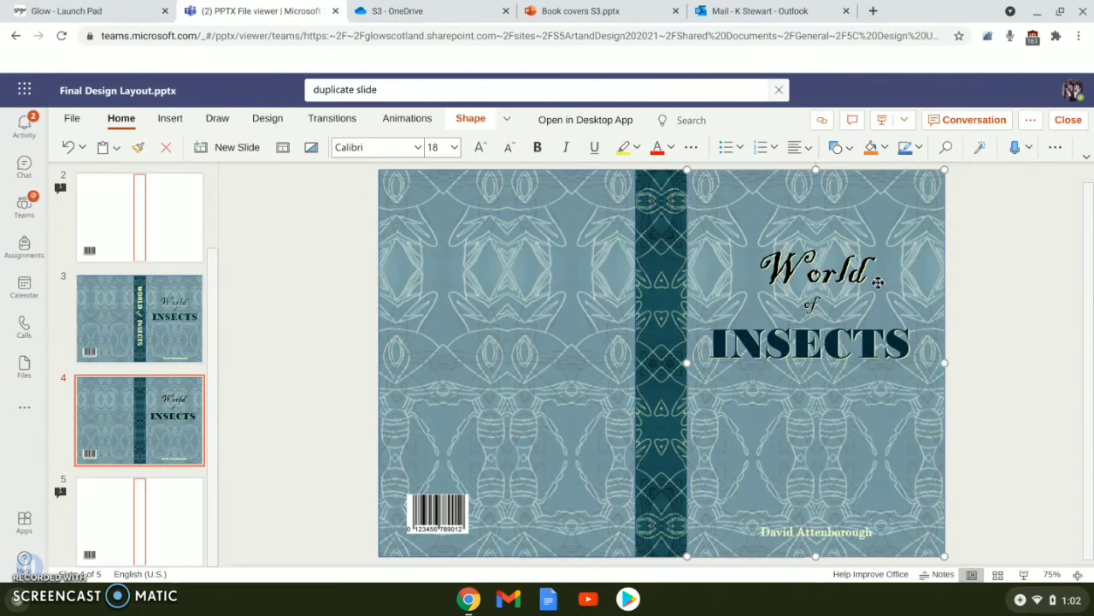
# Recolour the words "World" and "of" in the front cover title with the dark teal from the recent colours.
pyautogui.click(842, 271)
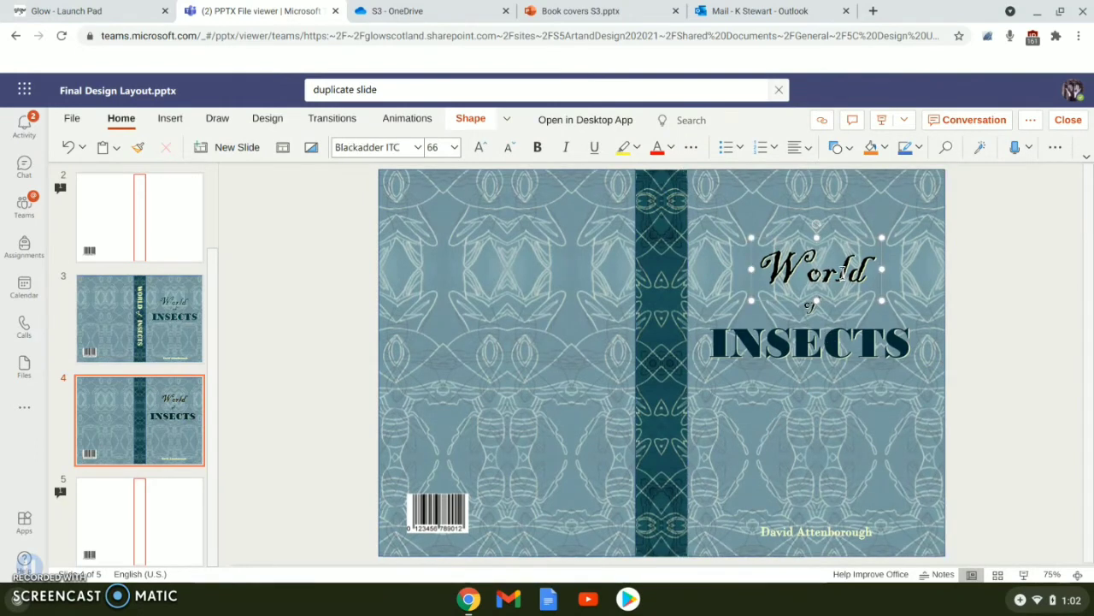
pyautogui.moveTo(866, 275); pyautogui.dragTo(754, 272)
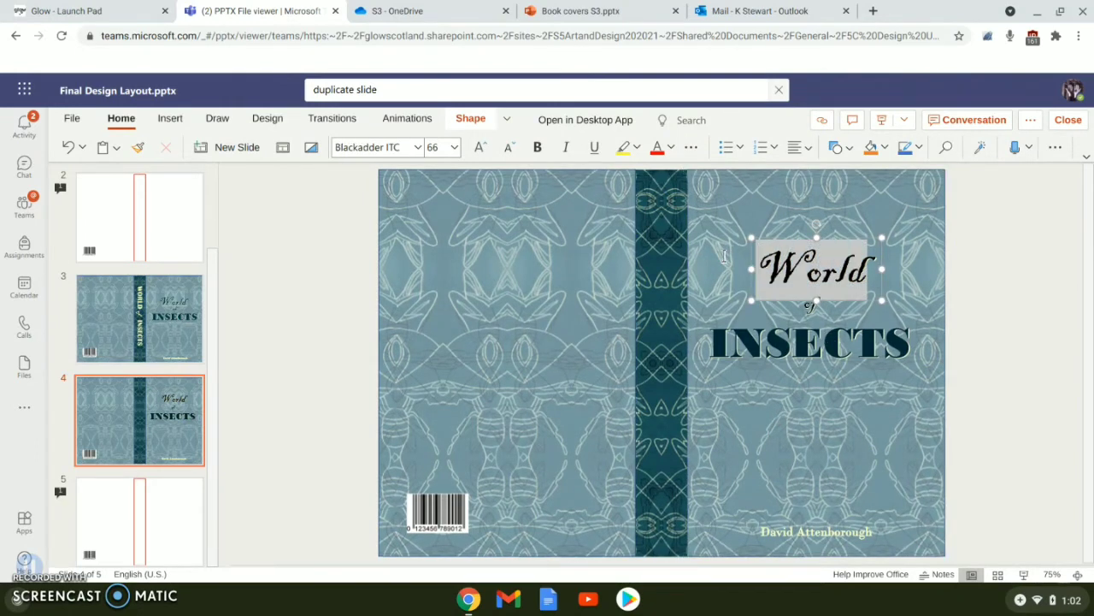
pyautogui.click(671, 152)
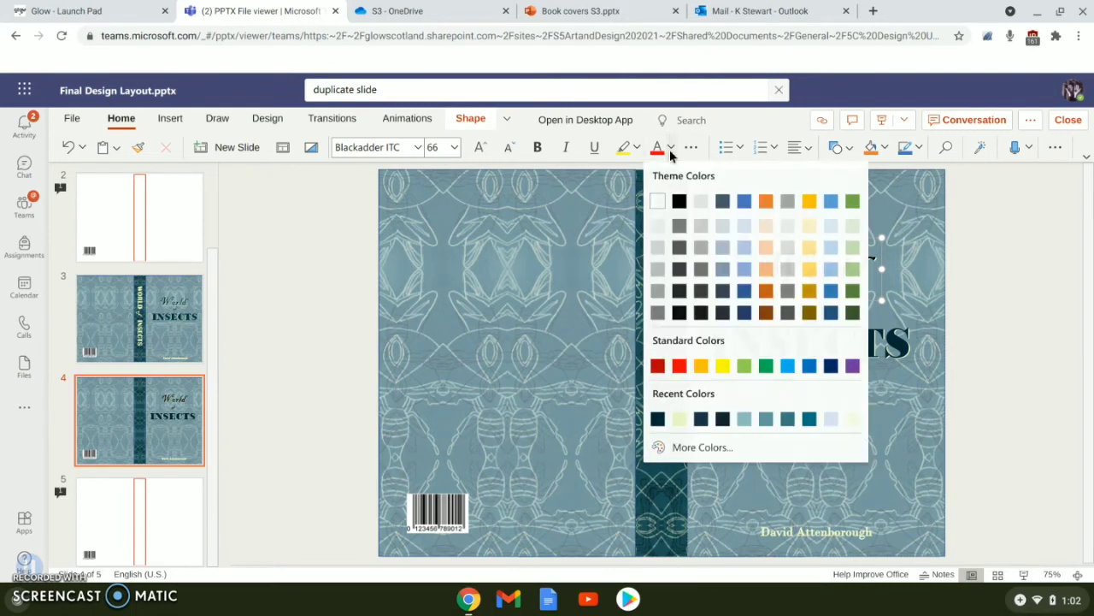
pyautogui.click(657, 419)
pyautogui.click(814, 310)
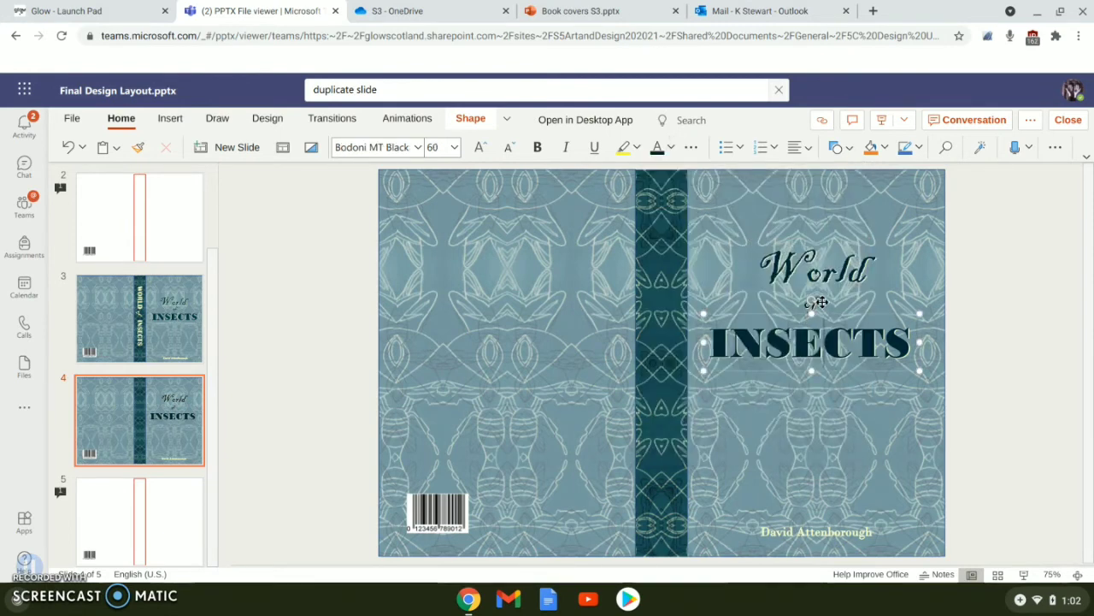
pyautogui.click(811, 304)
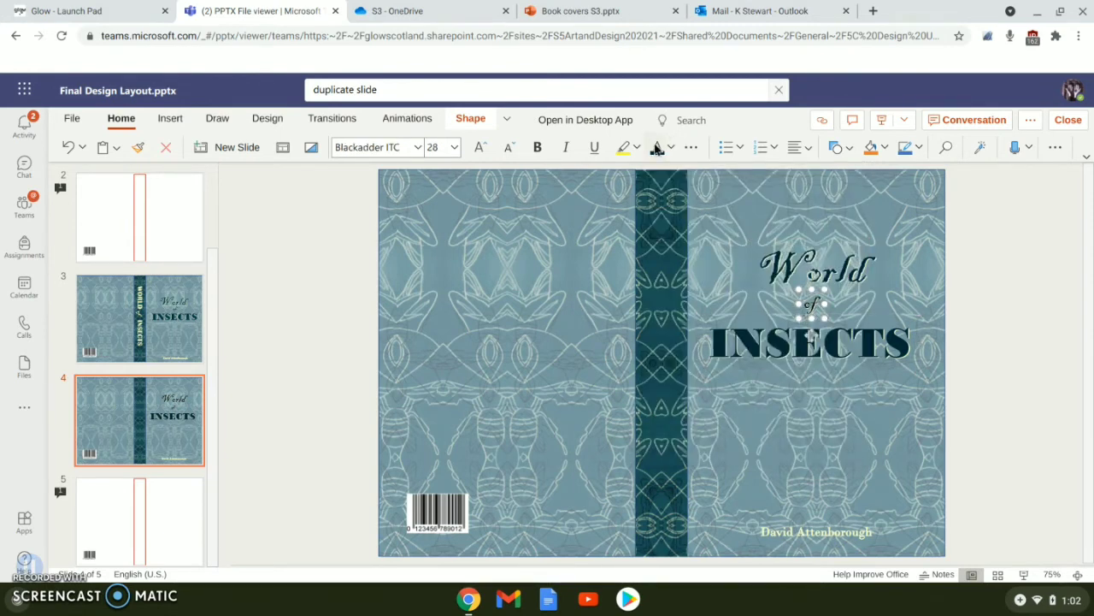
pyautogui.click(850, 410)
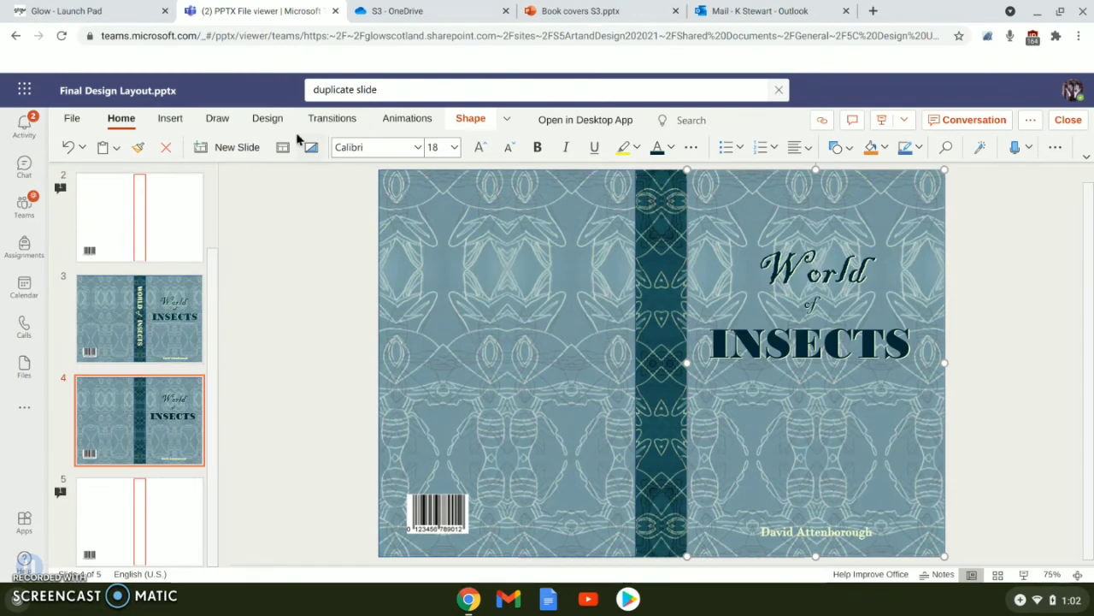
# Add a text box on the back cover near the spine and enter "WORLD of INSECTS".
pyautogui.click(170, 125)
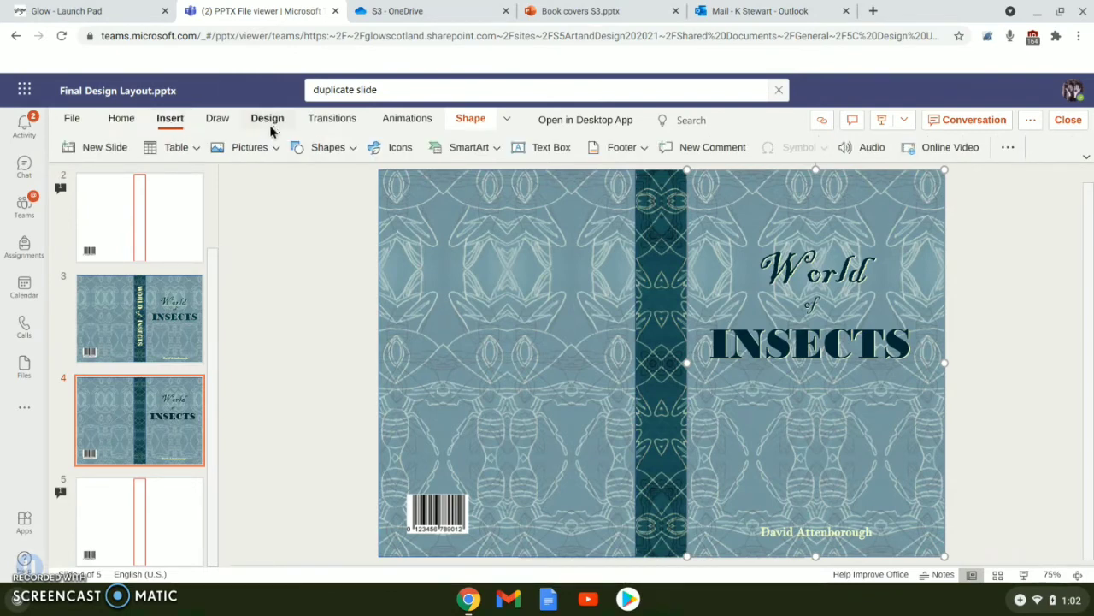
pyautogui.click(548, 148)
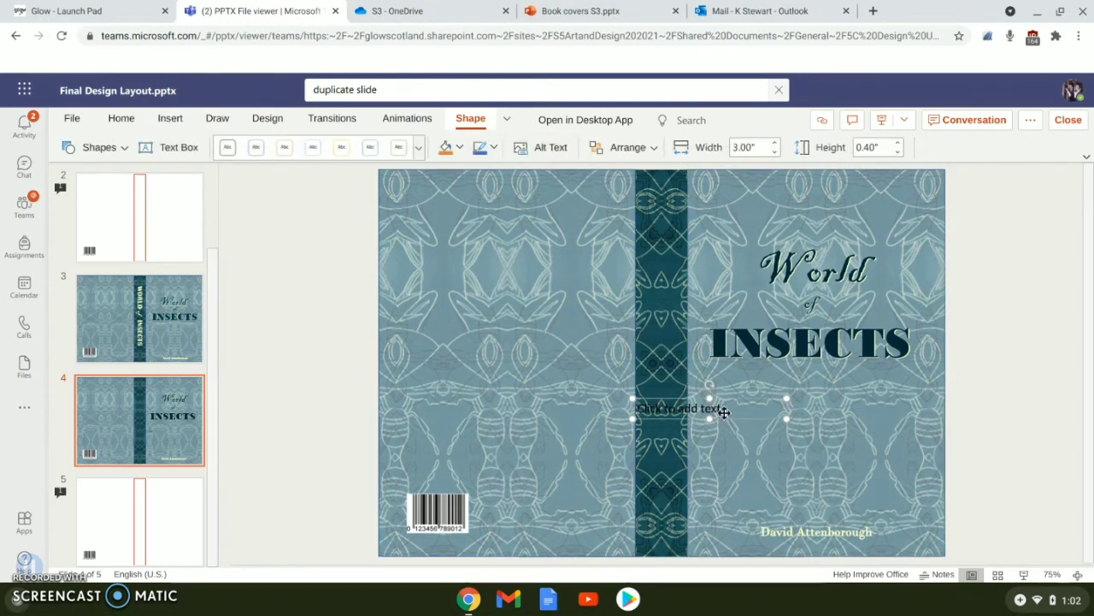
pyautogui.moveTo(724, 412); pyautogui.dragTo(596, 387)
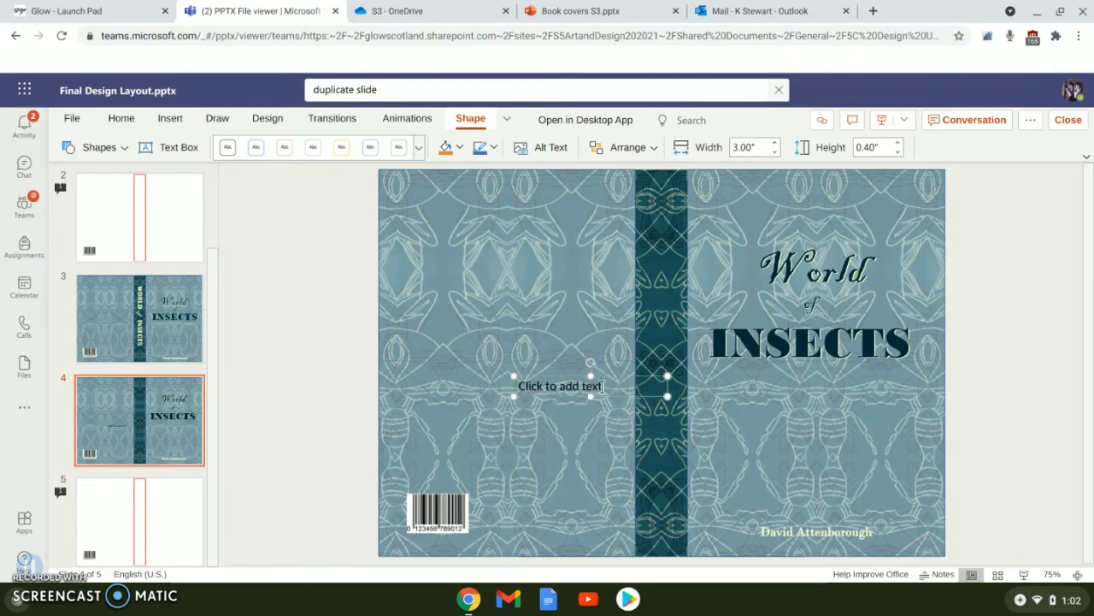
pyautogui.write('WORLD')
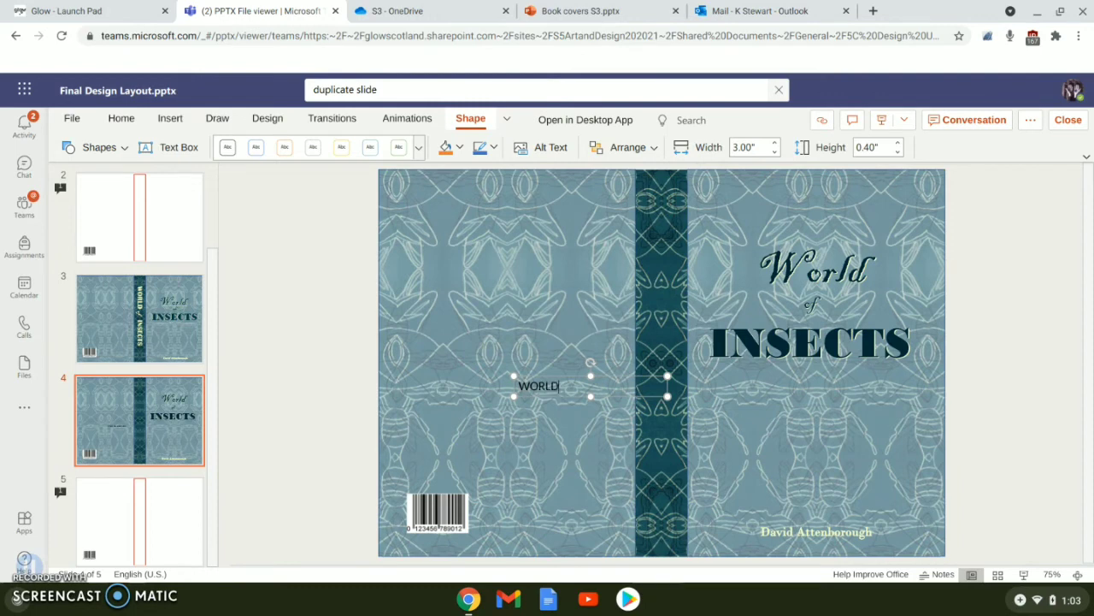
pyautogui.write(' of')
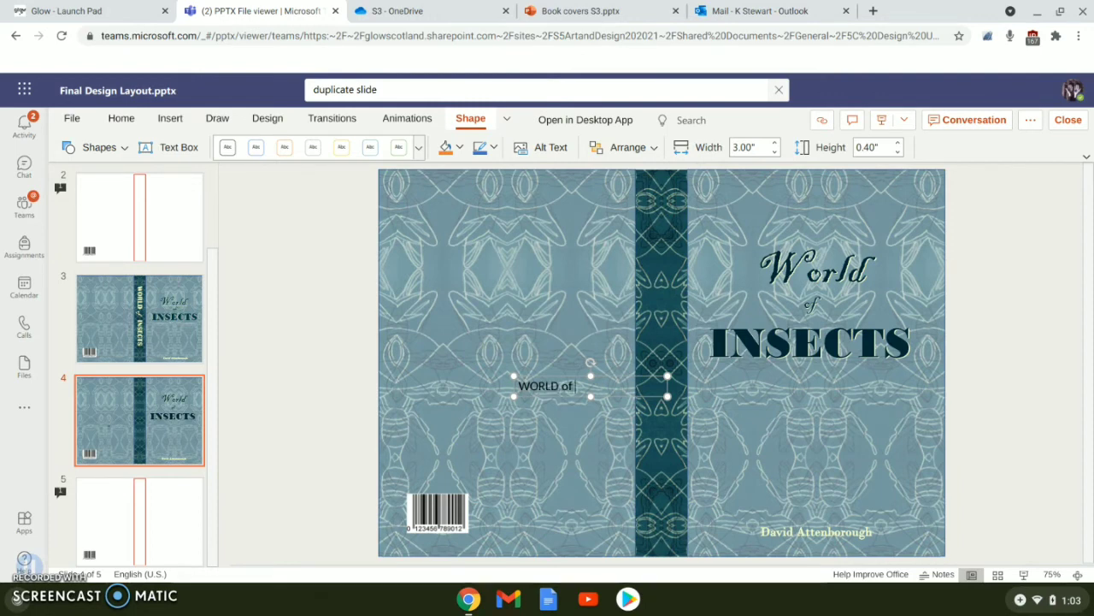
pyautogui.write(' INSECTS')
# Set the font of the new "WORLD of INSECTS" text to Bodoni MT Black.
pyautogui.moveTo(619, 387); pyautogui.dragTo(517, 374)
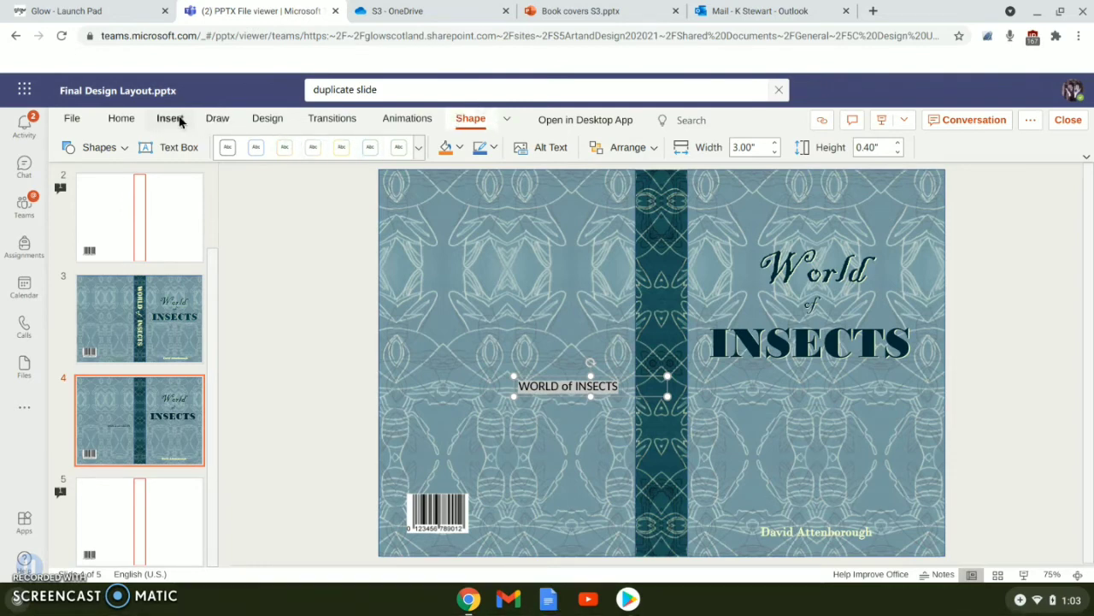
pyautogui.click(130, 118)
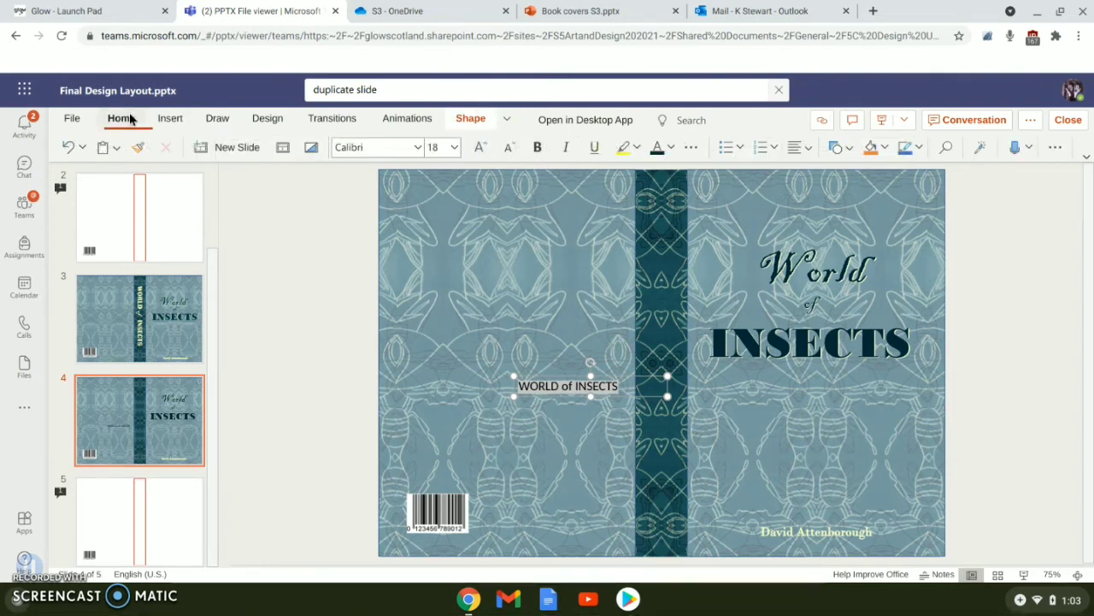
pyautogui.click(419, 147)
pyautogui.click(418, 147)
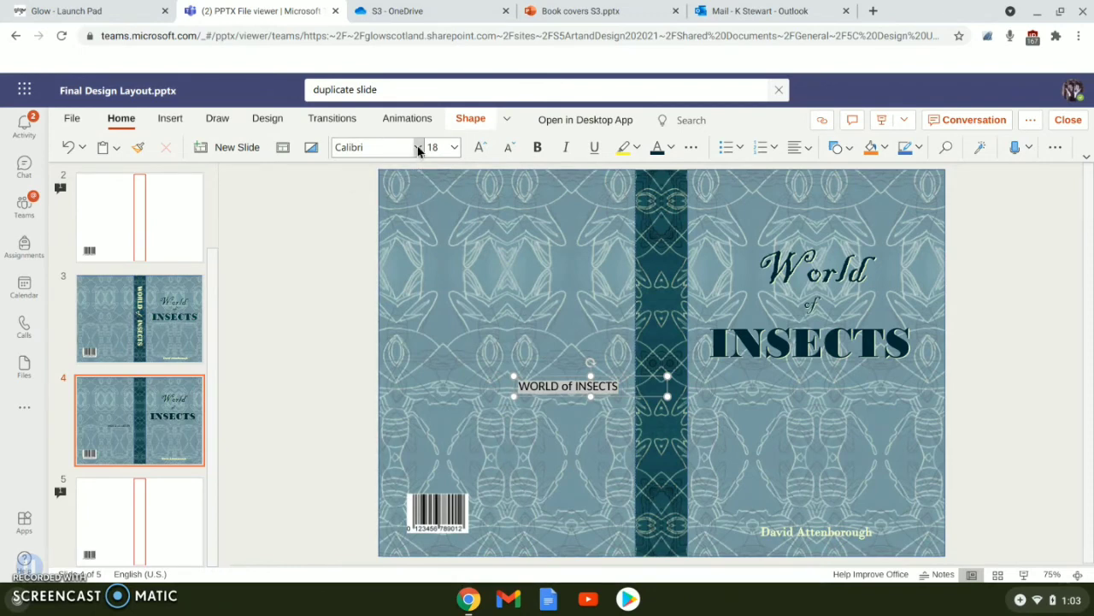
pyautogui.click(419, 147)
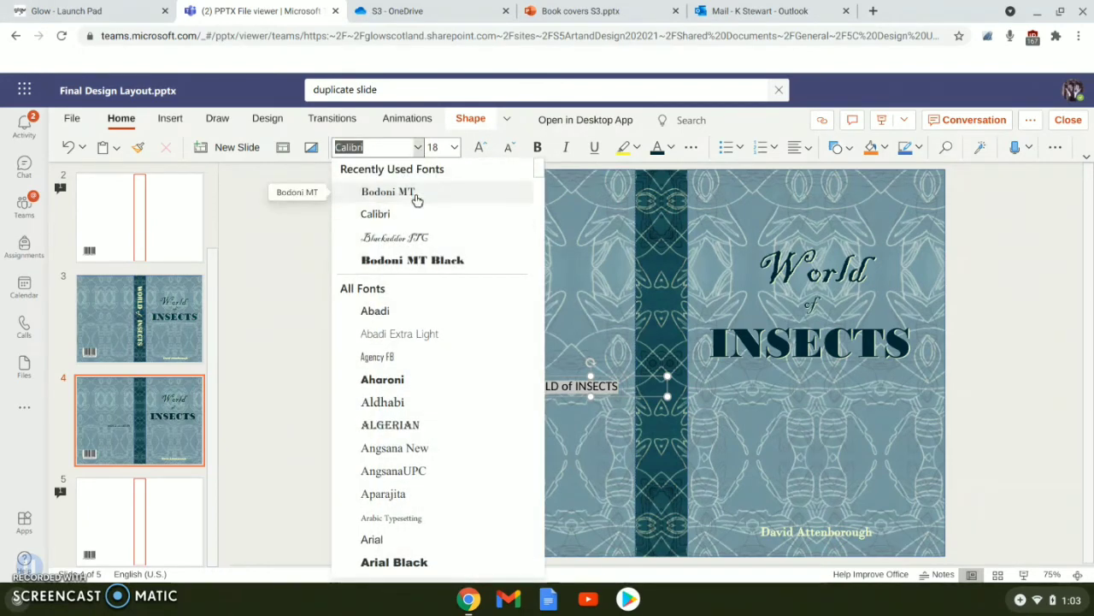
pyautogui.click(413, 261)
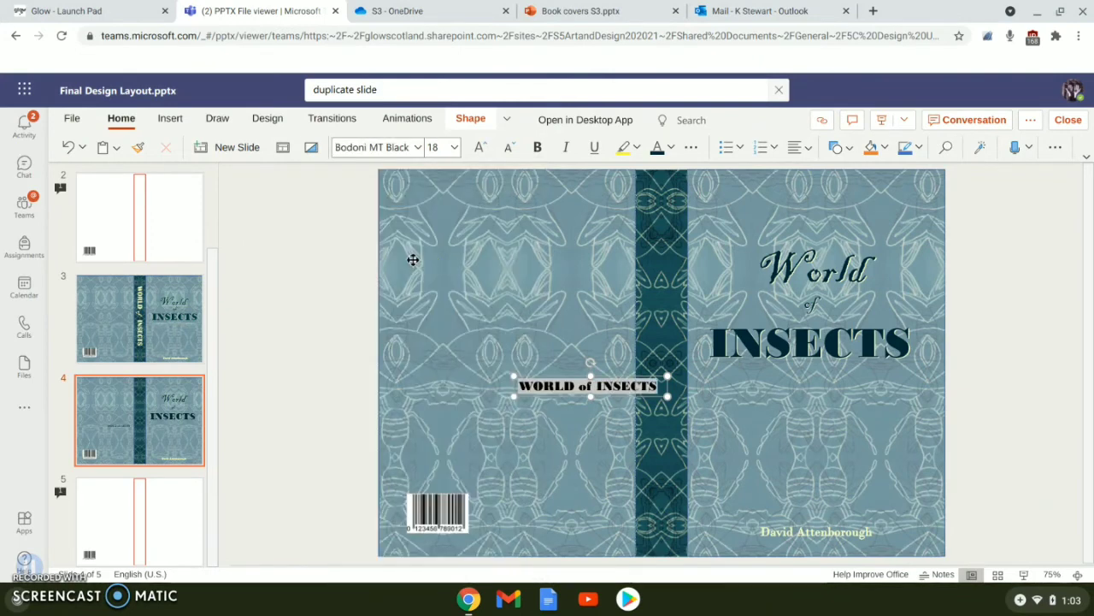
# Set the "WORLD of INSECTS" text to size 44 and colour it with the pale yellow from the recent colours.
pyautogui.click(454, 148)
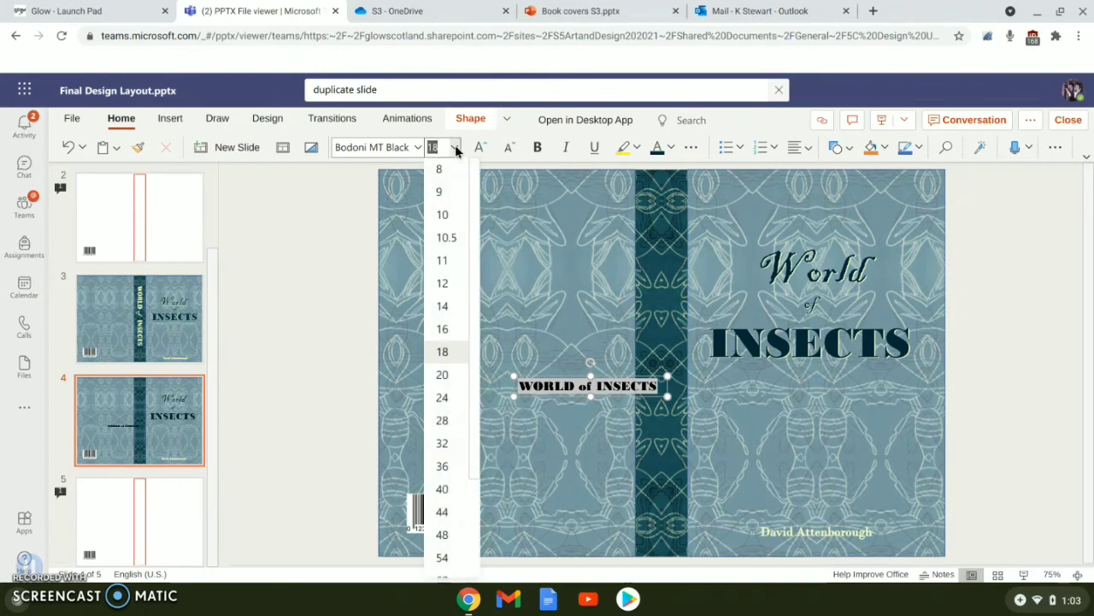
pyautogui.click(443, 511)
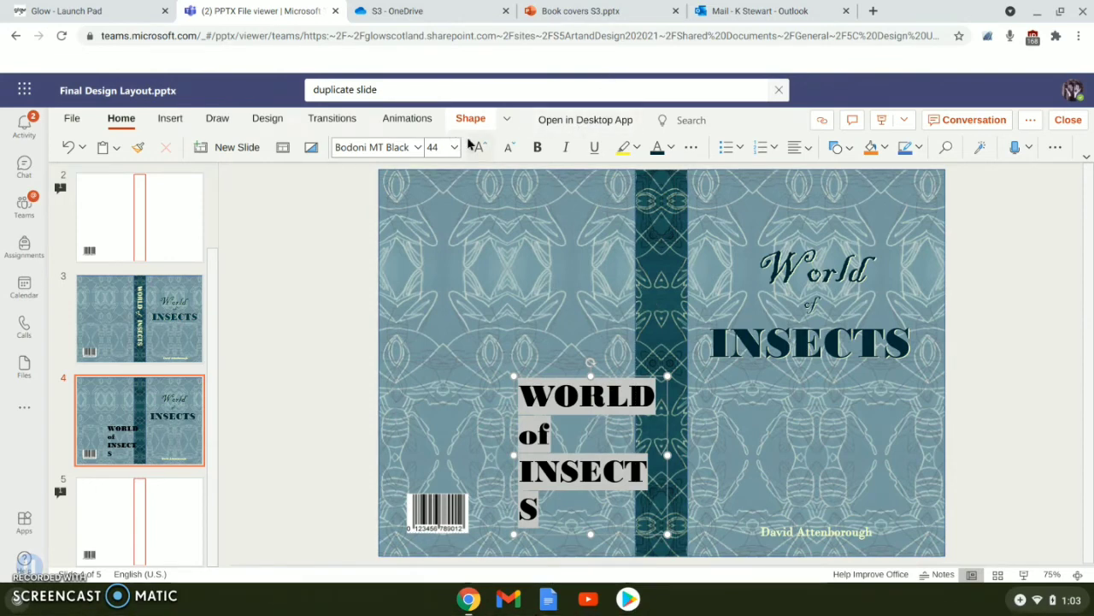
pyautogui.click(672, 148)
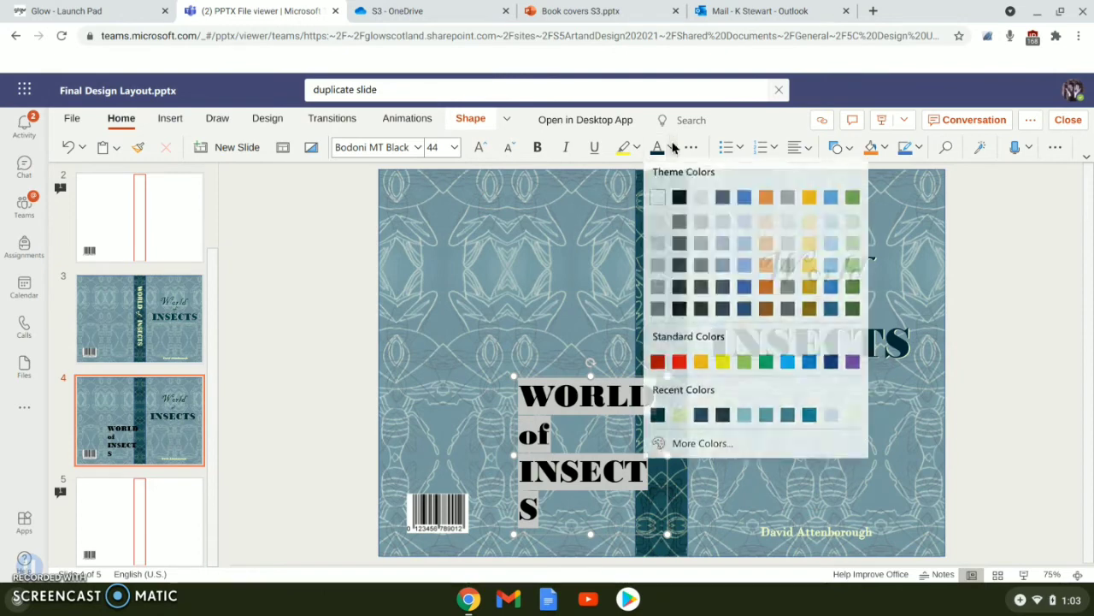
pyautogui.click(679, 421)
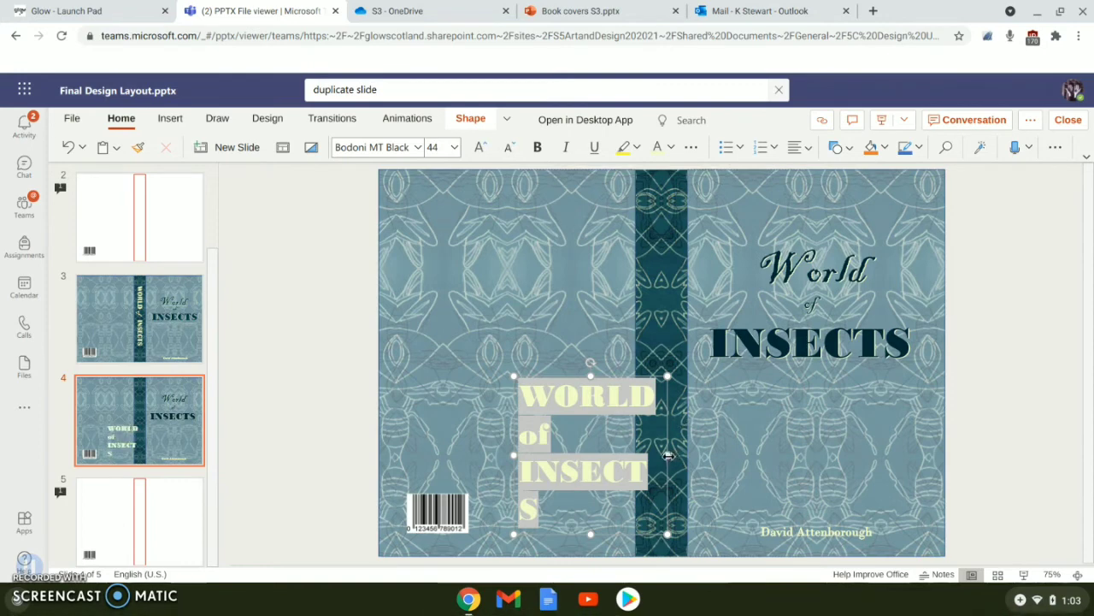
# Widen the "WORLD of INSECTS" box until the title fits on one line, and rotate it 90° clockwise onto the spine.
pyautogui.moveTo(669, 455); pyautogui.dragTo(720, 451)
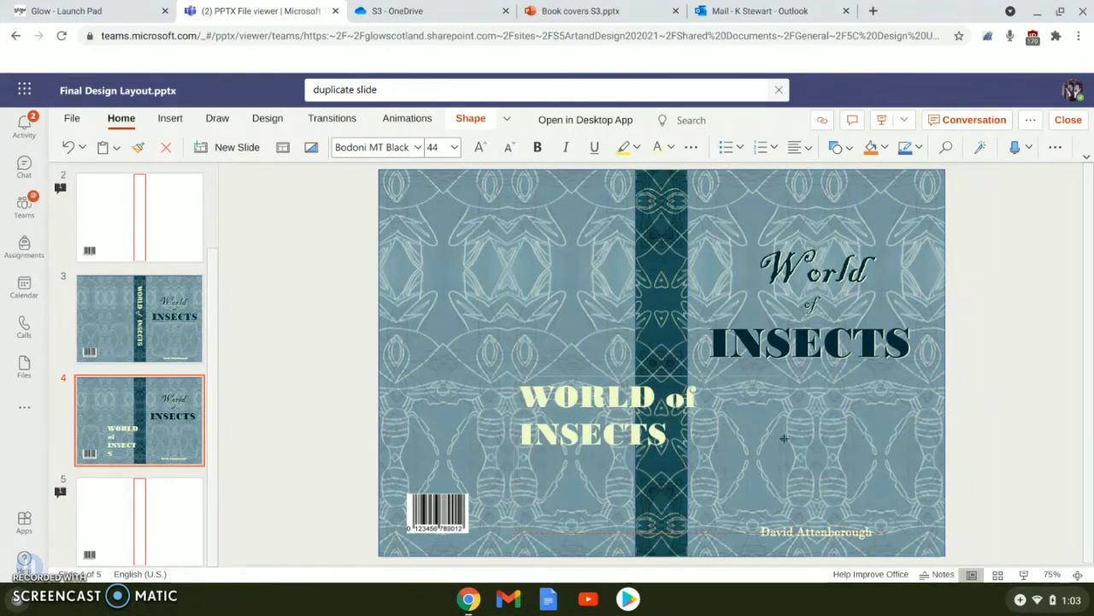
pyautogui.moveTo(864, 428); pyautogui.dragTo(877, 428)
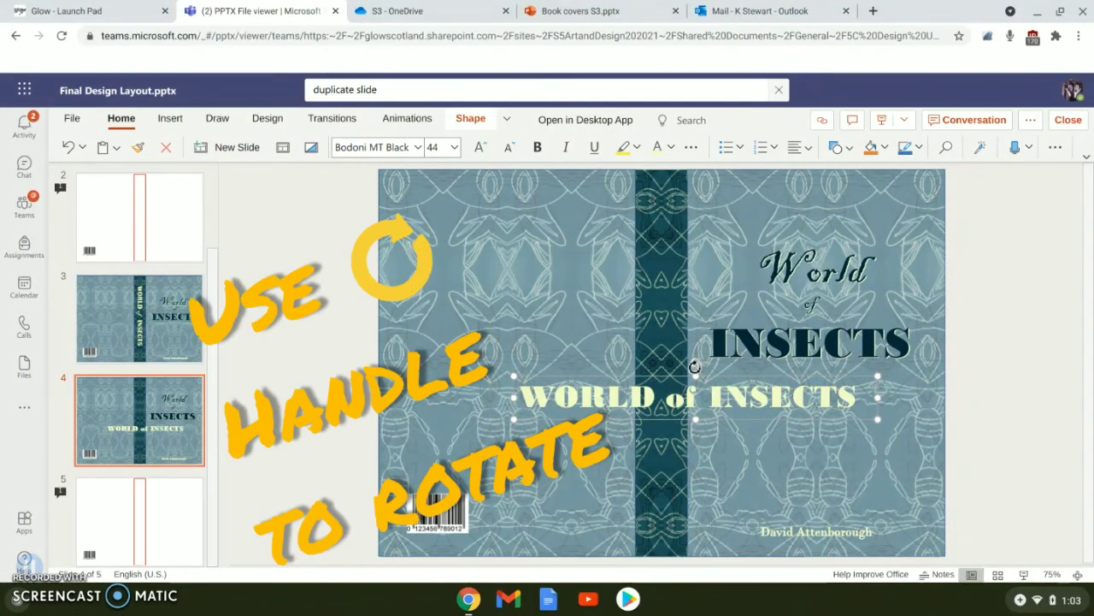
pyautogui.moveTo(695, 366); pyautogui.dragTo(721, 397)
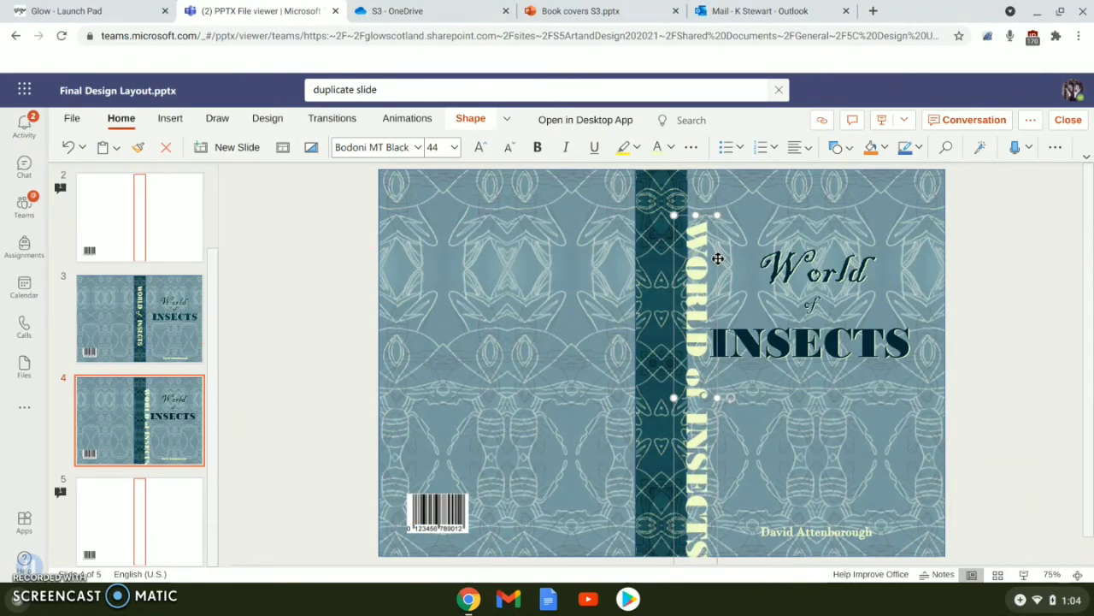
pyautogui.moveTo(718, 259); pyautogui.dragTo(685, 235)
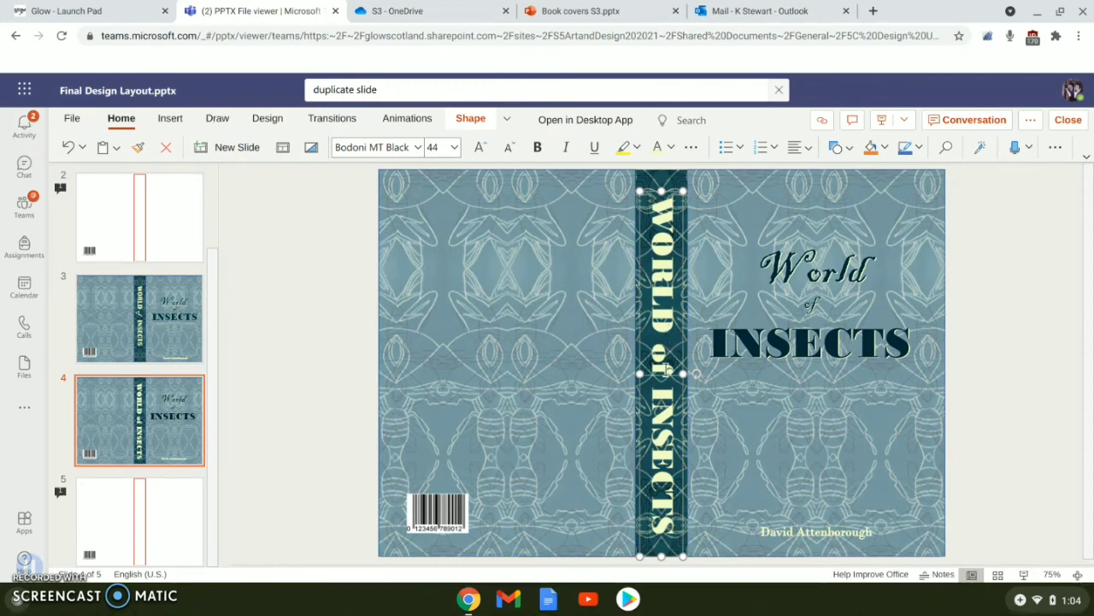
# Format the word "of" in the spine title in Blackadder ITC, size 32.
pyautogui.doubleClick(665, 366)
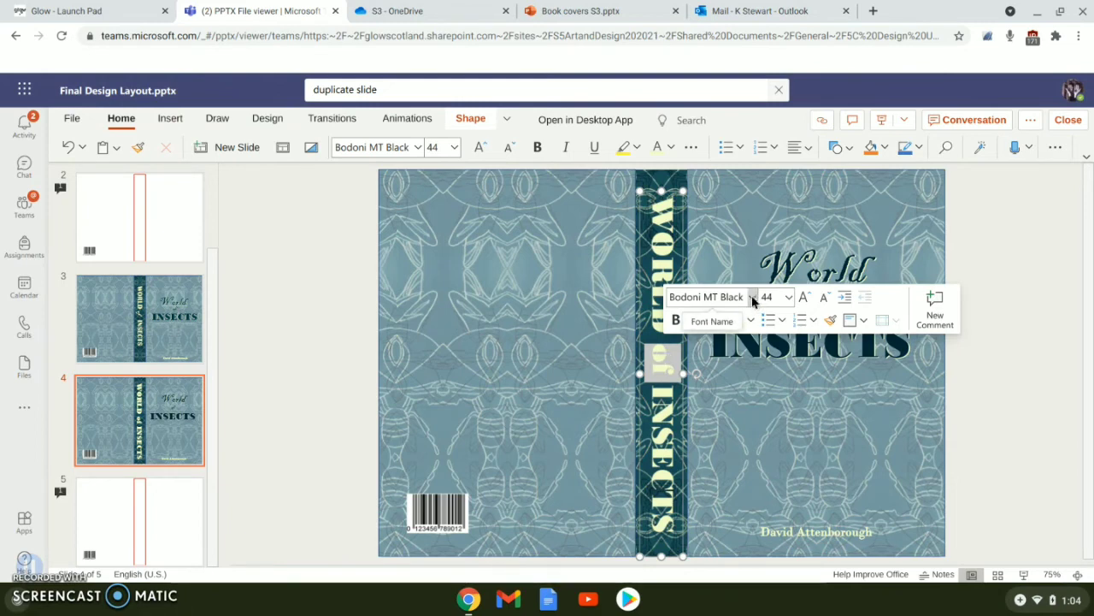
pyautogui.click(751, 295)
pyautogui.click(756, 295)
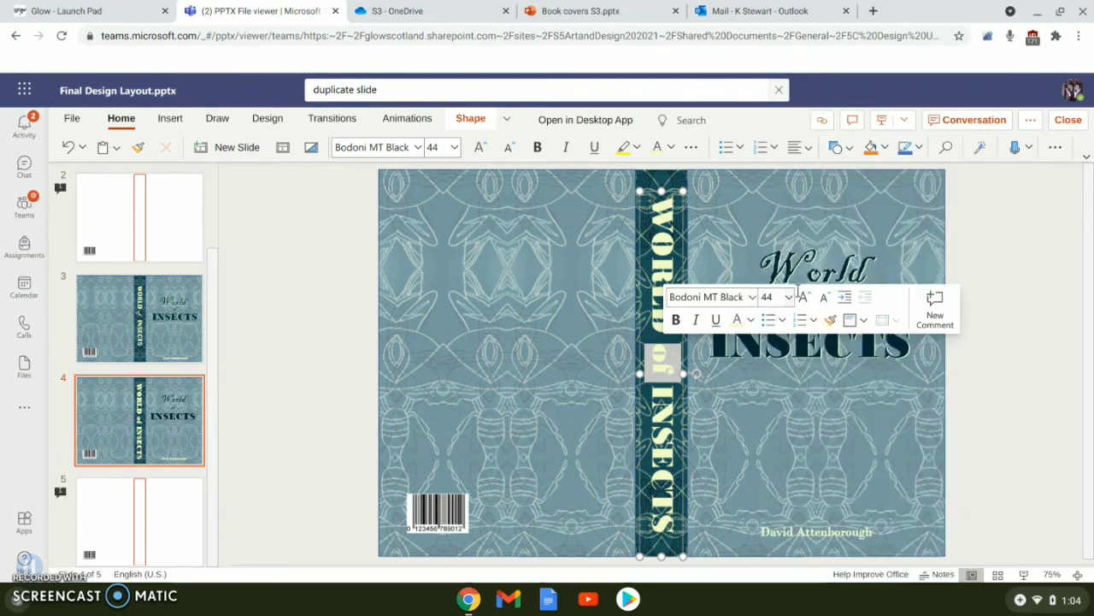
pyautogui.click(751, 297)
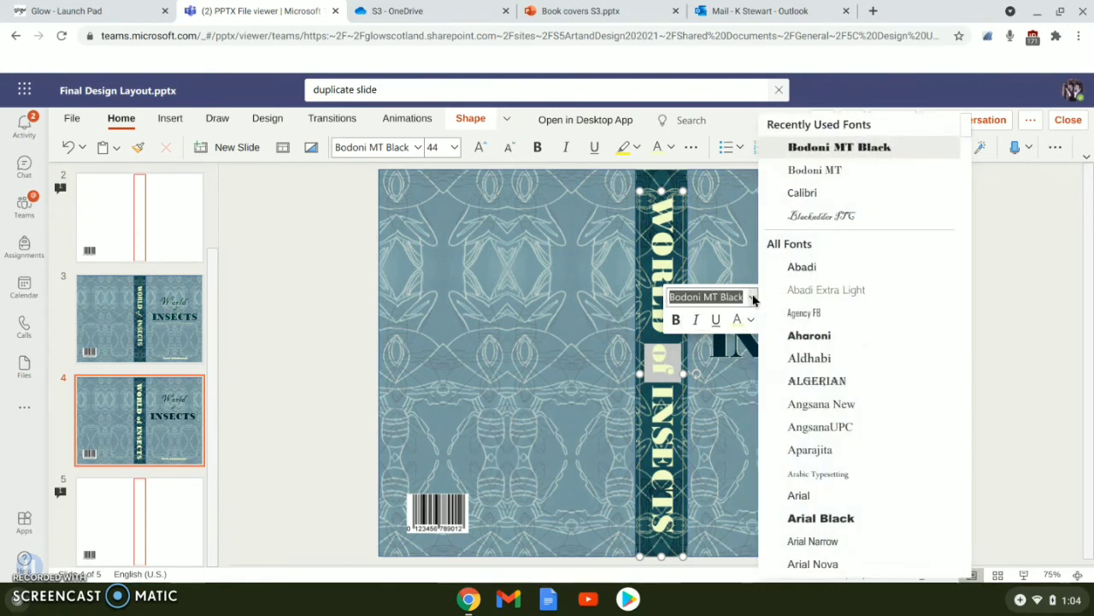
pyautogui.click(836, 215)
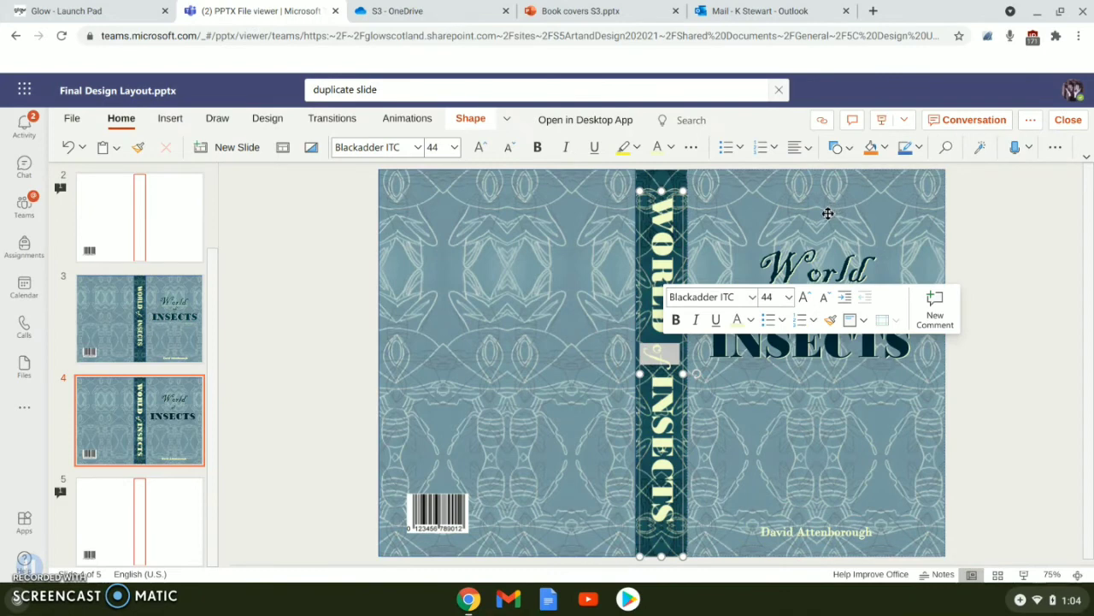
pyautogui.click(789, 297)
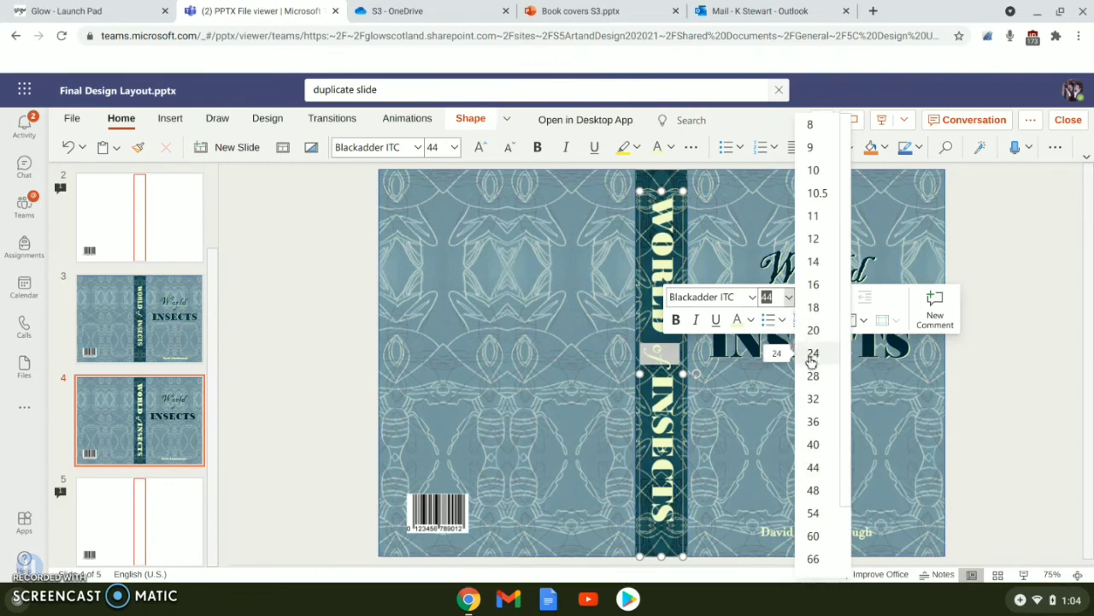
pyautogui.click(813, 399)
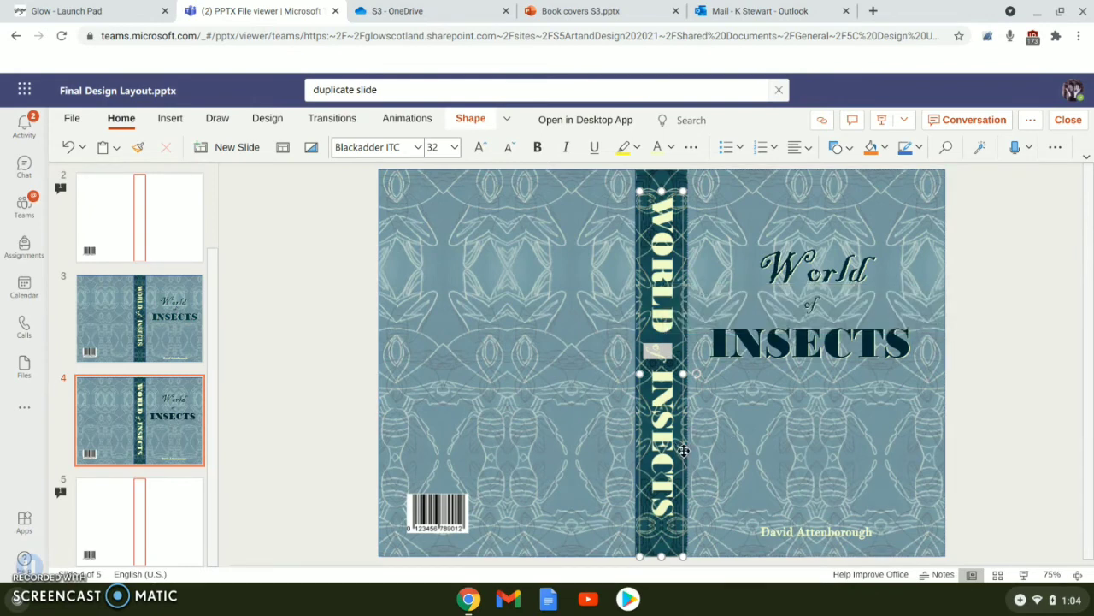
pyautogui.click(983, 390)
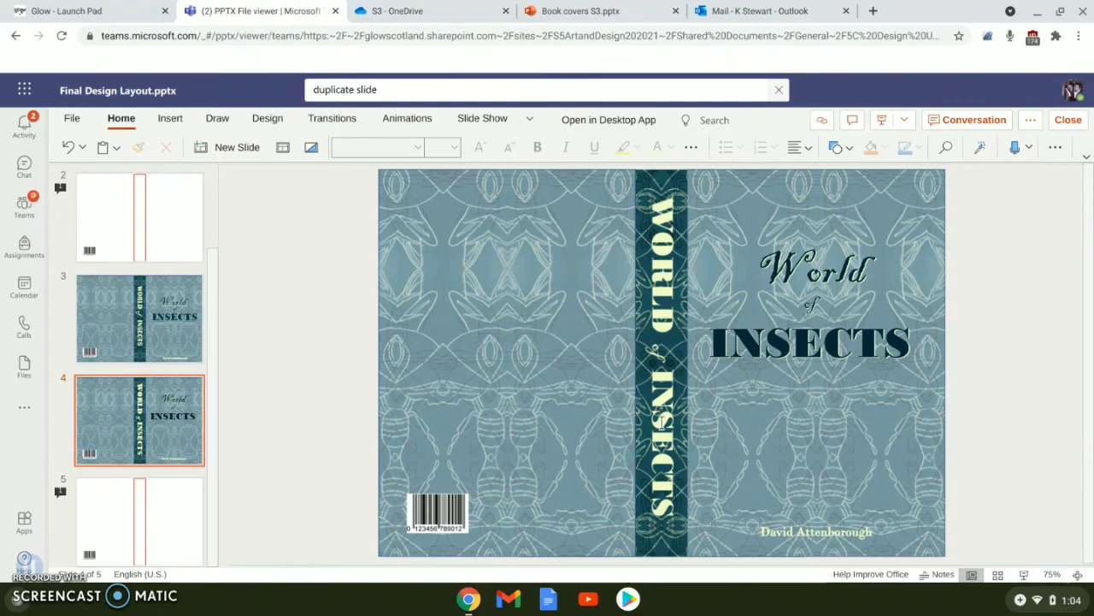
# Duplicate the spine title text box and recolour the copy with the dark teal from the recent colours.
pyautogui.click(661, 420)
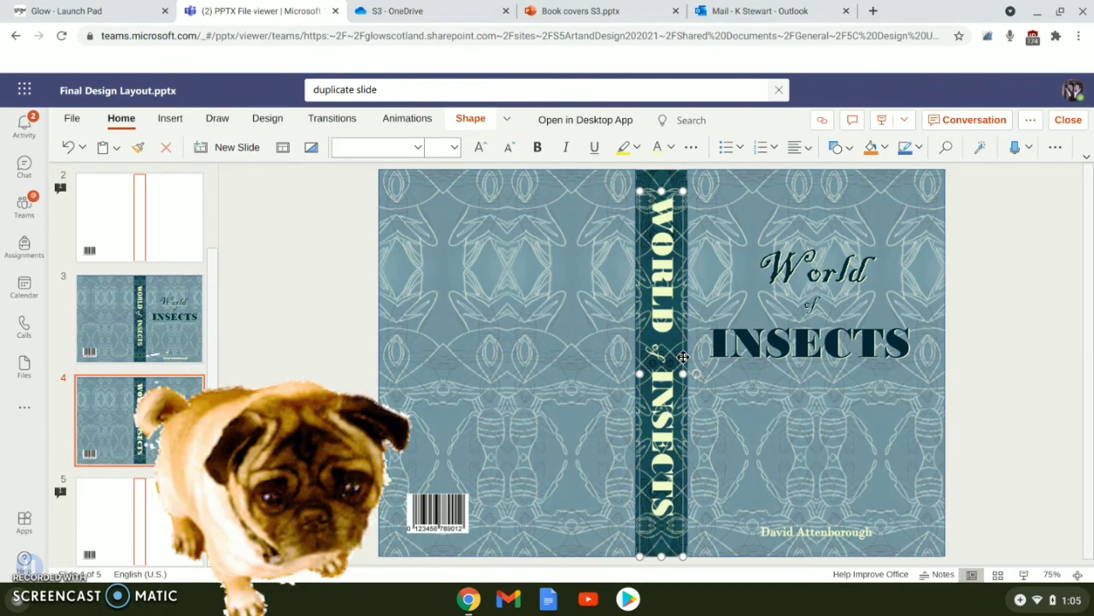
pyautogui.hotkey('ctrl', 'v')
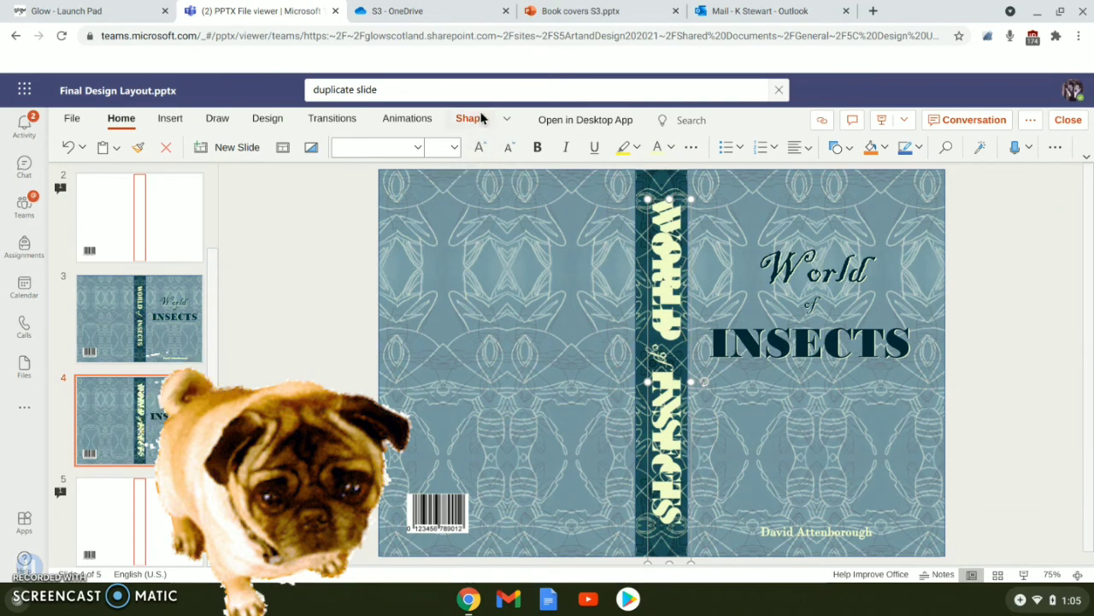
pyautogui.click(671, 148)
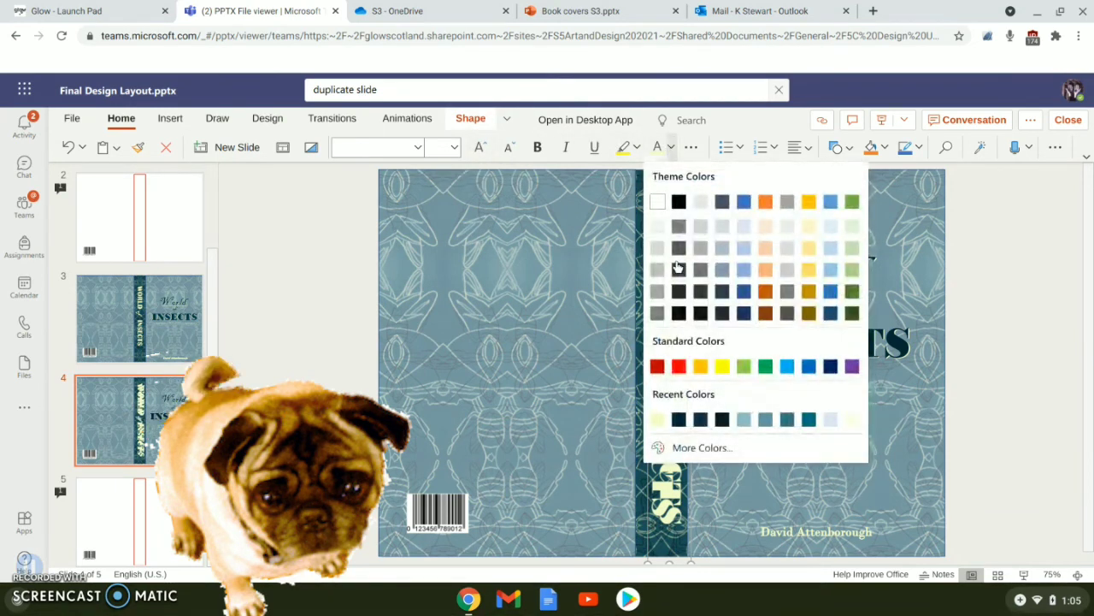
pyautogui.click(680, 419)
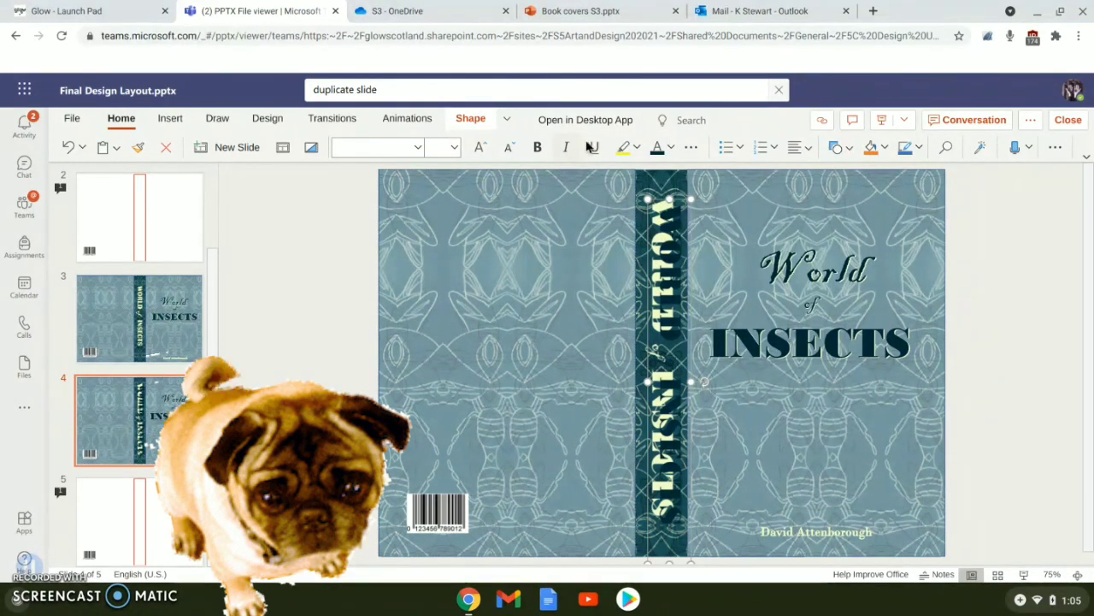
# Send the dark teal copy of the spine title backward, behind the pale yellow title.
pyautogui.click(471, 119)
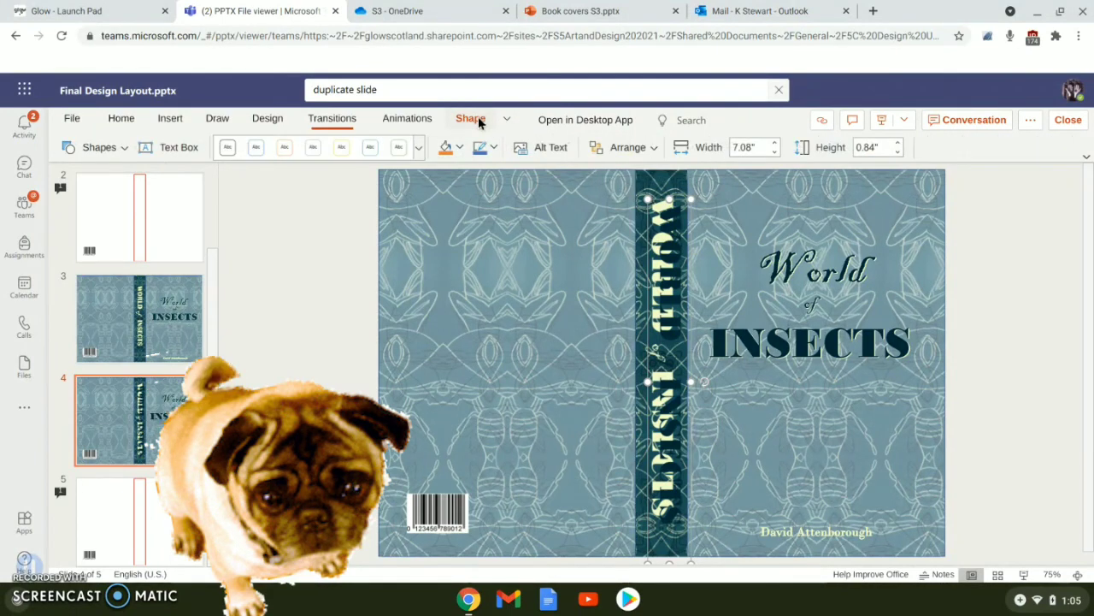
pyautogui.click(654, 150)
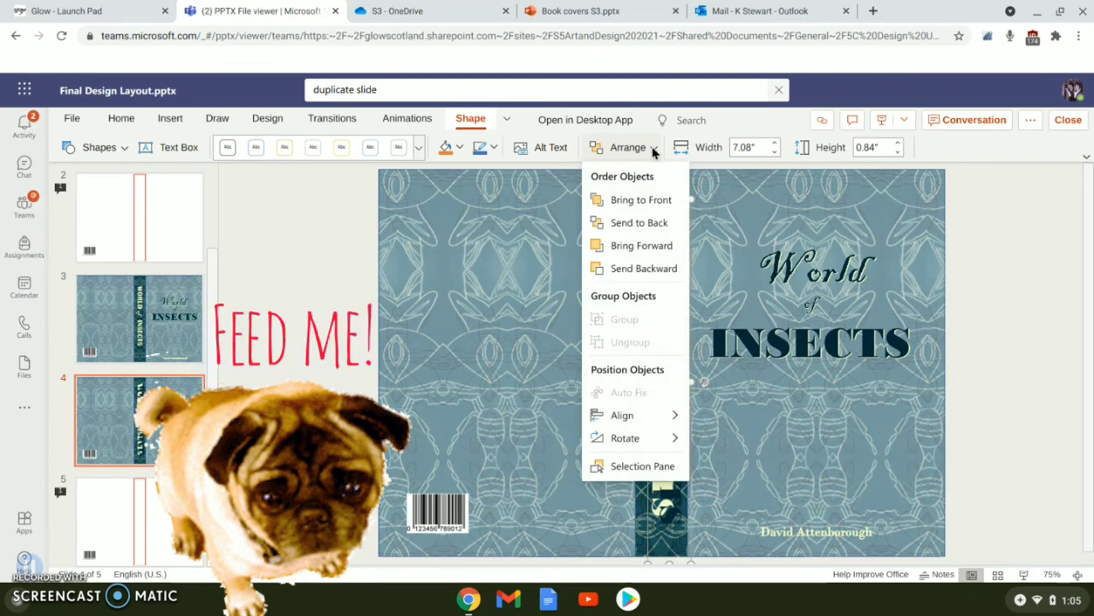
pyautogui.click(647, 270)
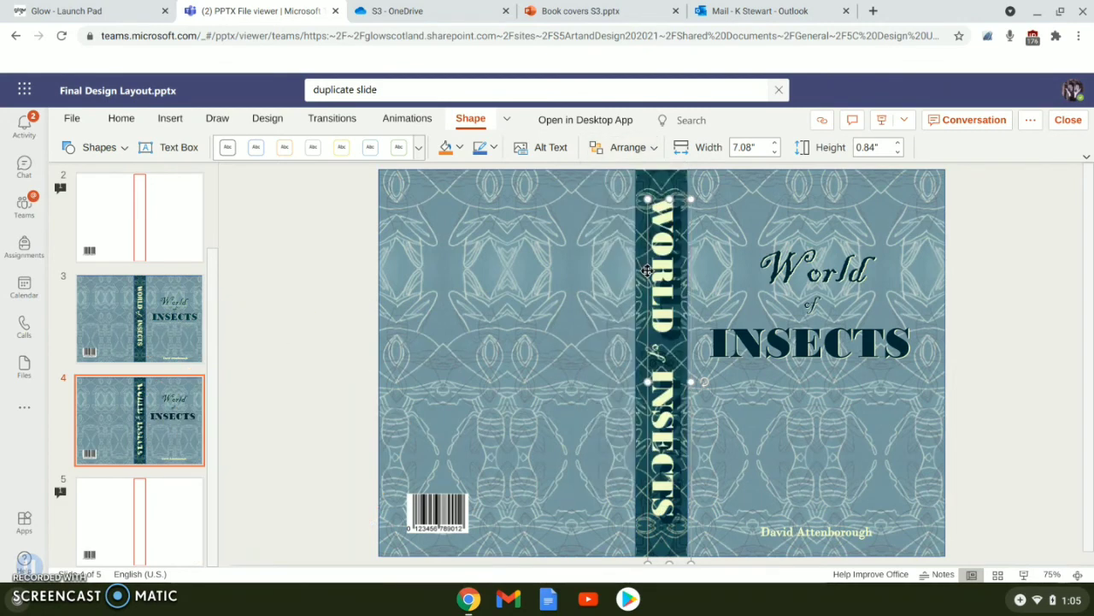
# Nudge the dark teal spine title copy left and up until it forms a slight offset shadow behind the pale yellow text.
pyautogui.press('Left')
pyautogui.press('Left')
pyautogui.press('Left')
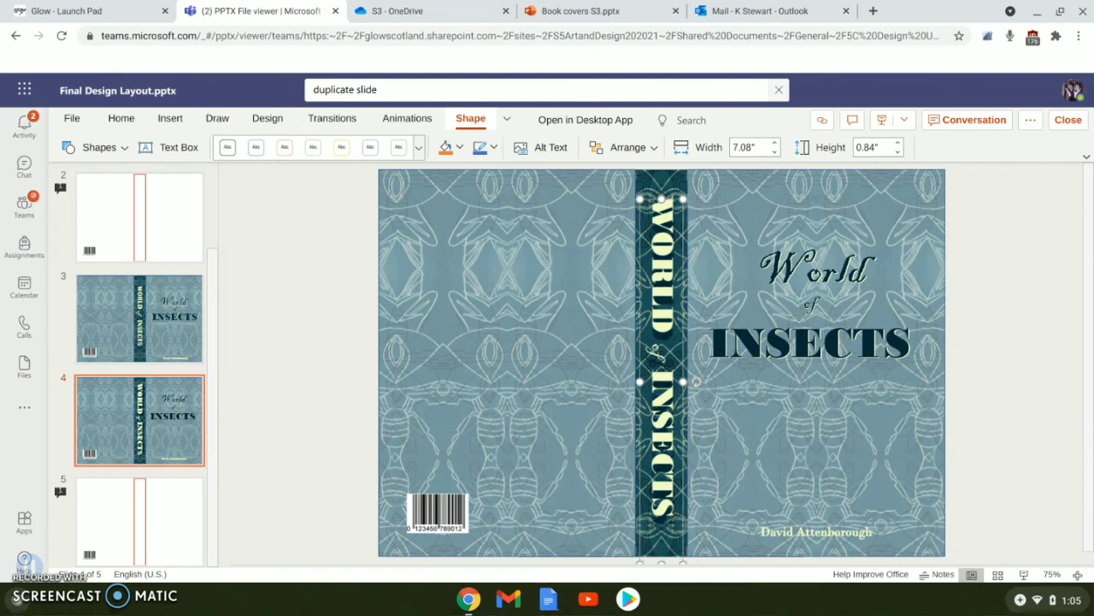
pyautogui.press('Up')
pyautogui.press('Up')
pyautogui.press('Up')
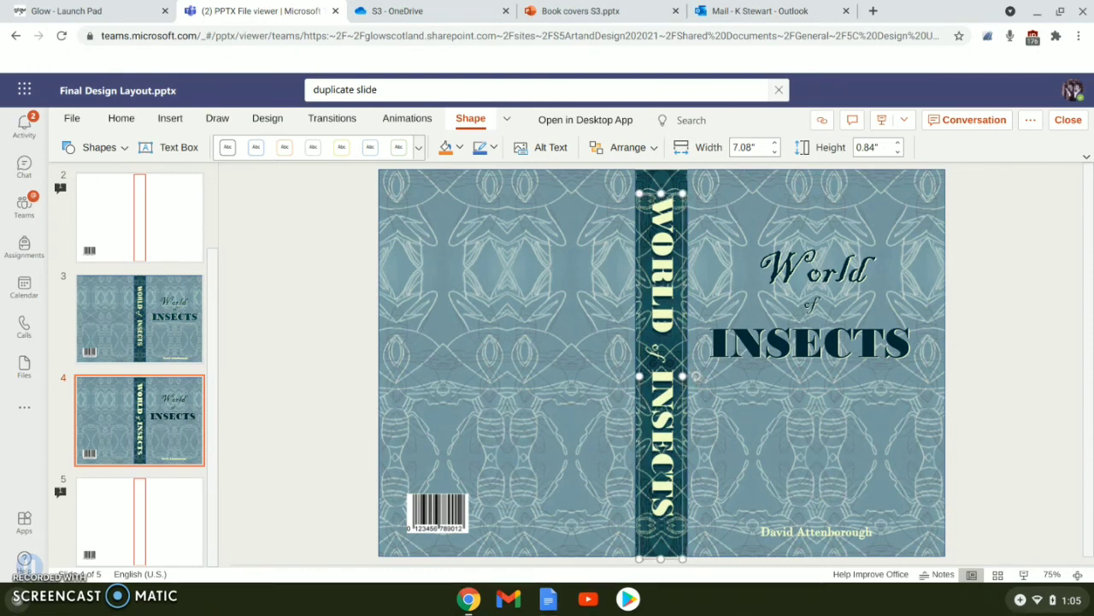
pyautogui.scroll(5, 679, 286)
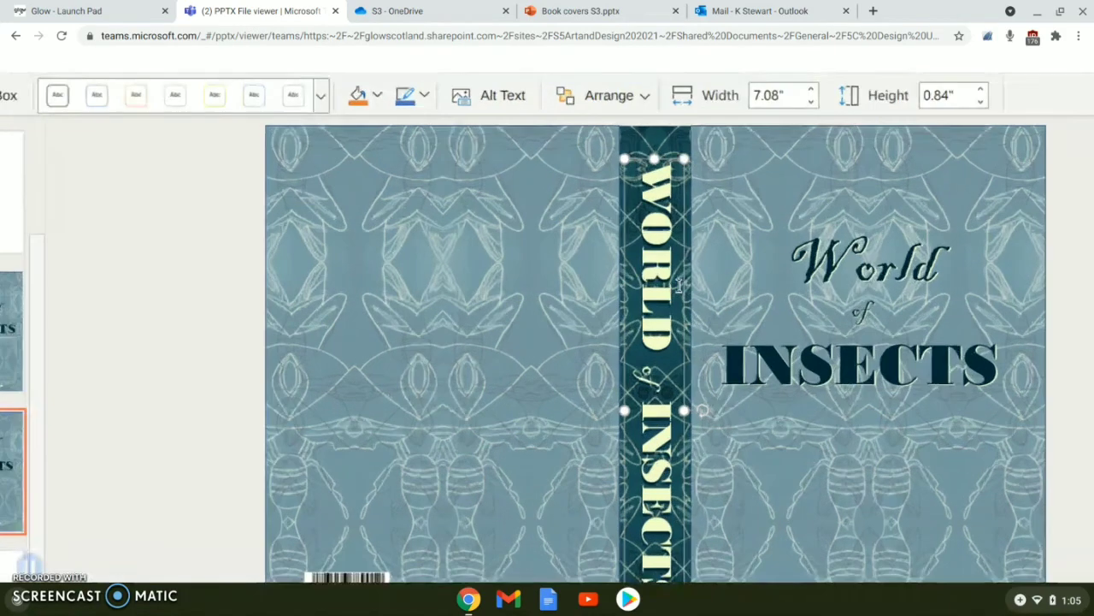
pyautogui.scroll(3, 680, 286)
pyautogui.scroll(3, 680, 285)
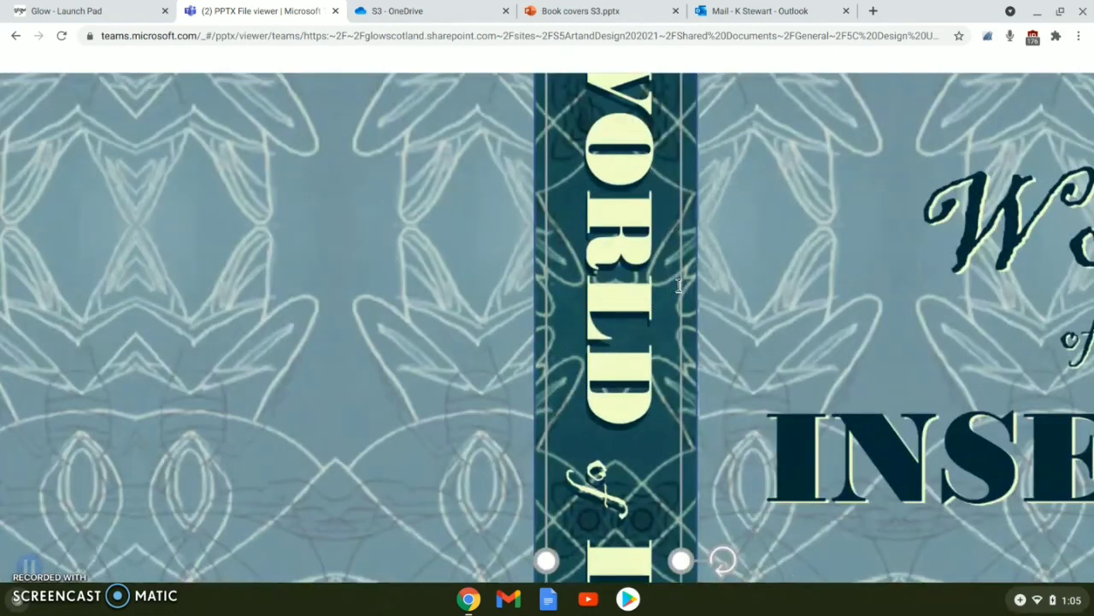
pyautogui.scroll(2, 680, 286)
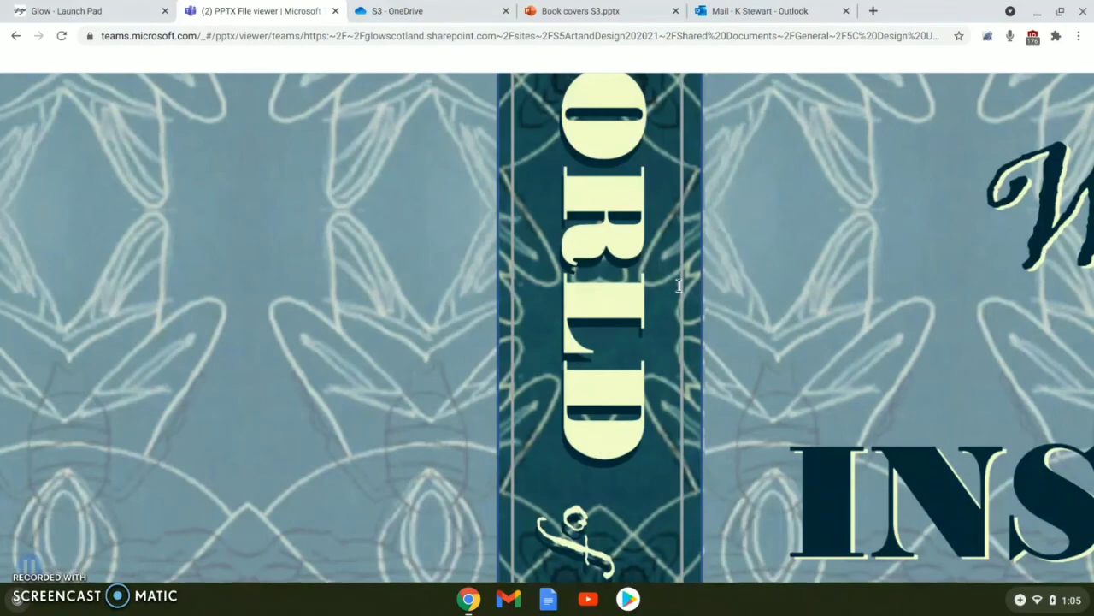
pyautogui.click(680, 286)
pyautogui.scroll(-2, 680, 285)
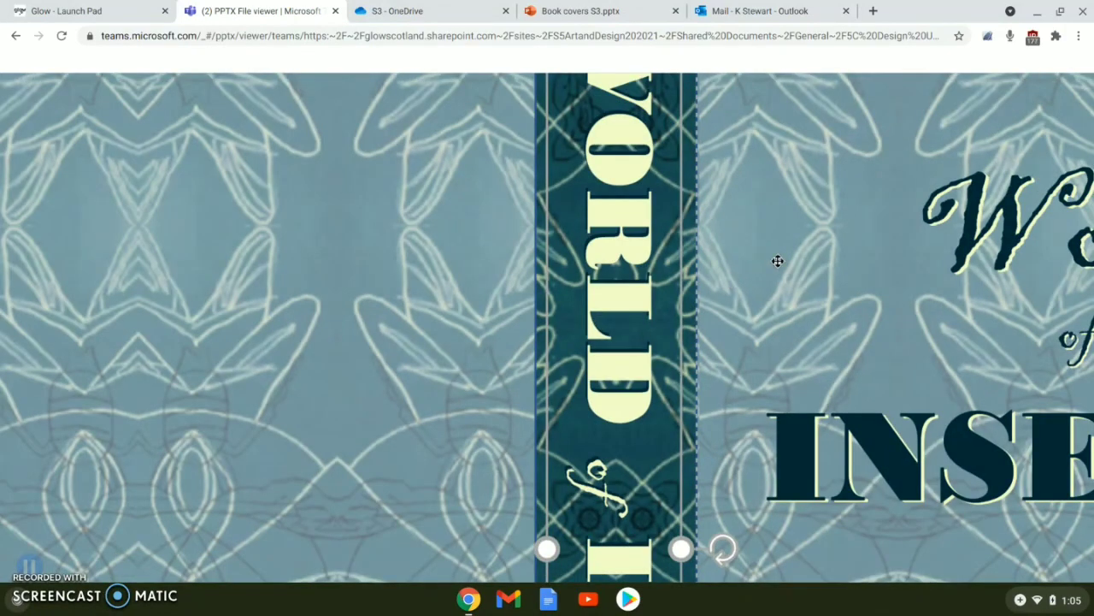
pyautogui.scroll(-2, 777, 261)
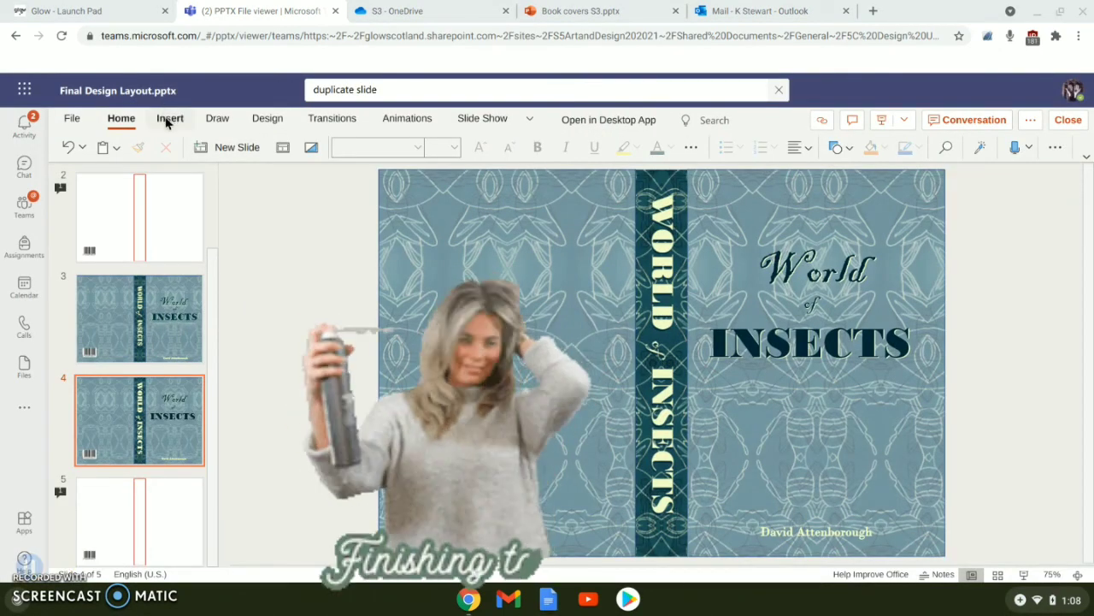
# Insert a plain straight line shape on the book cover slide.
pyautogui.click(168, 119)
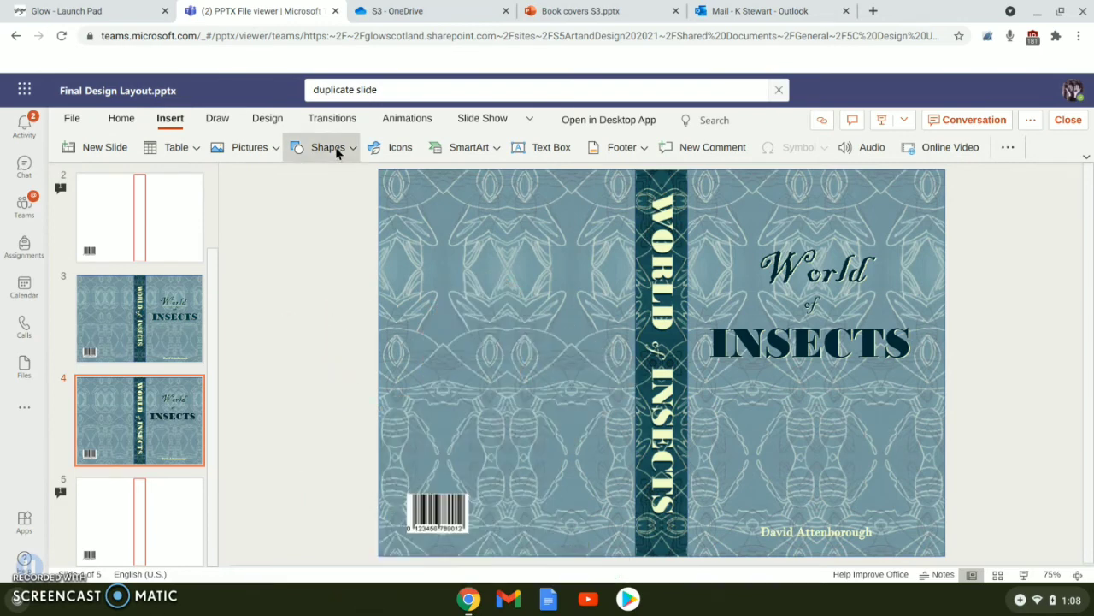
pyautogui.click(336, 152)
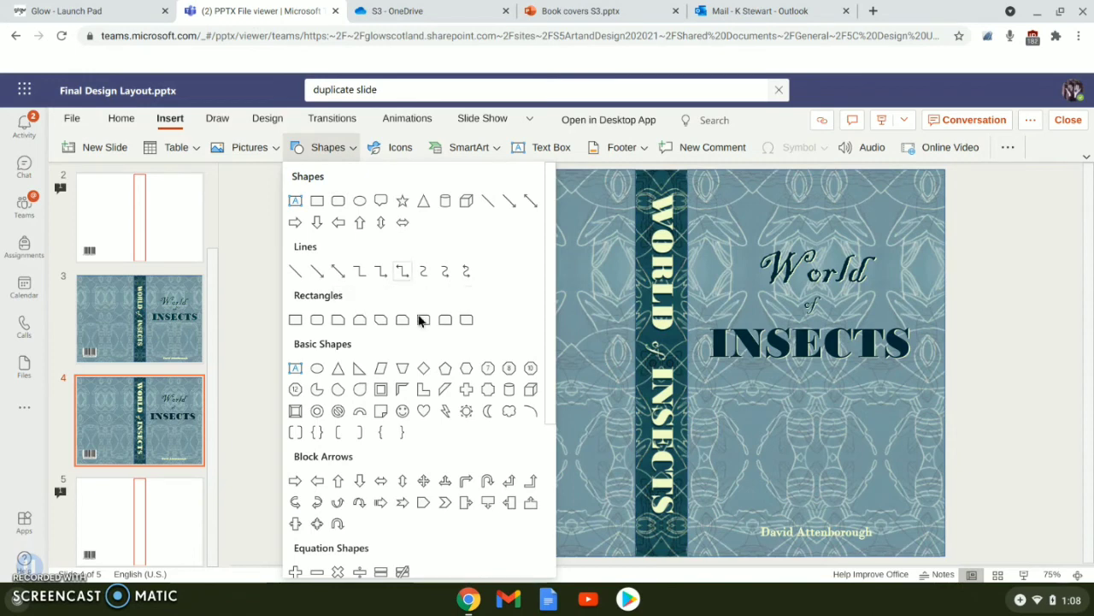
pyautogui.scroll(-3, 433, 379)
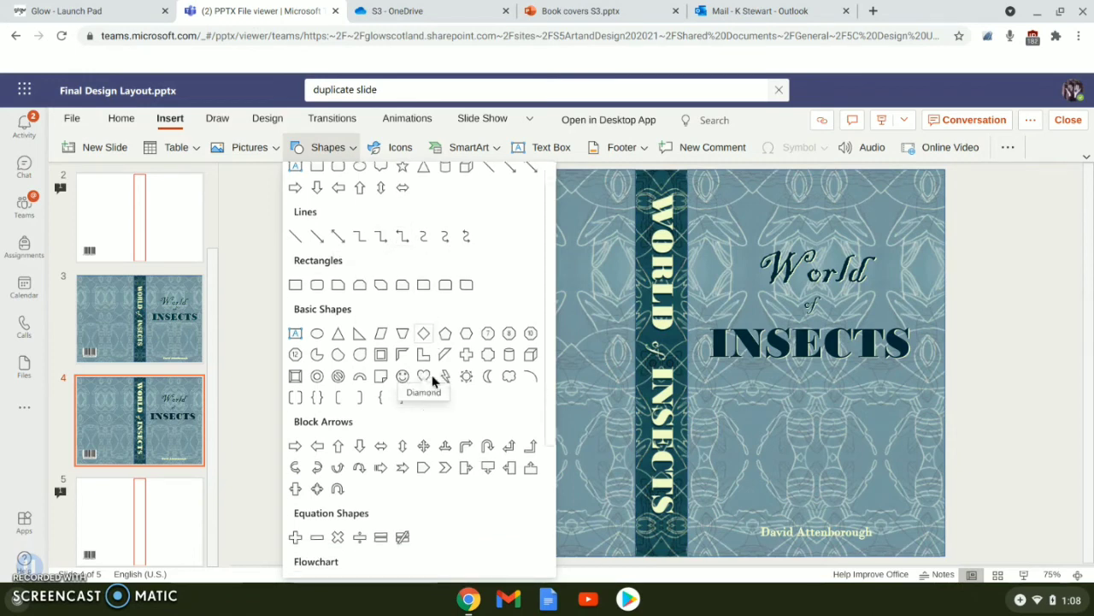
pyautogui.scroll(-3, 432, 374)
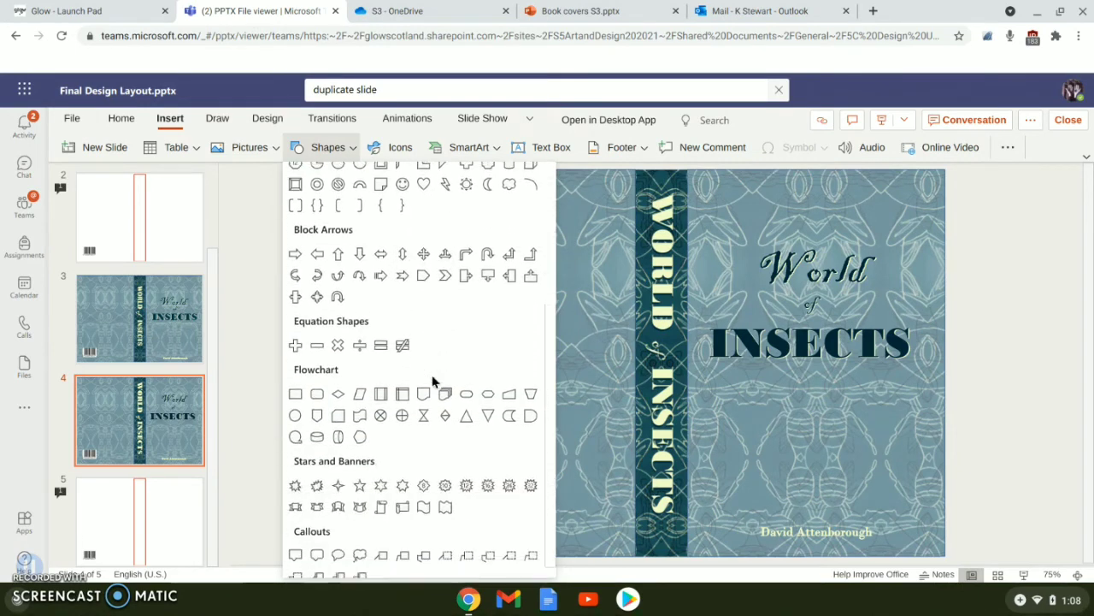
pyautogui.scroll(6, 431, 375)
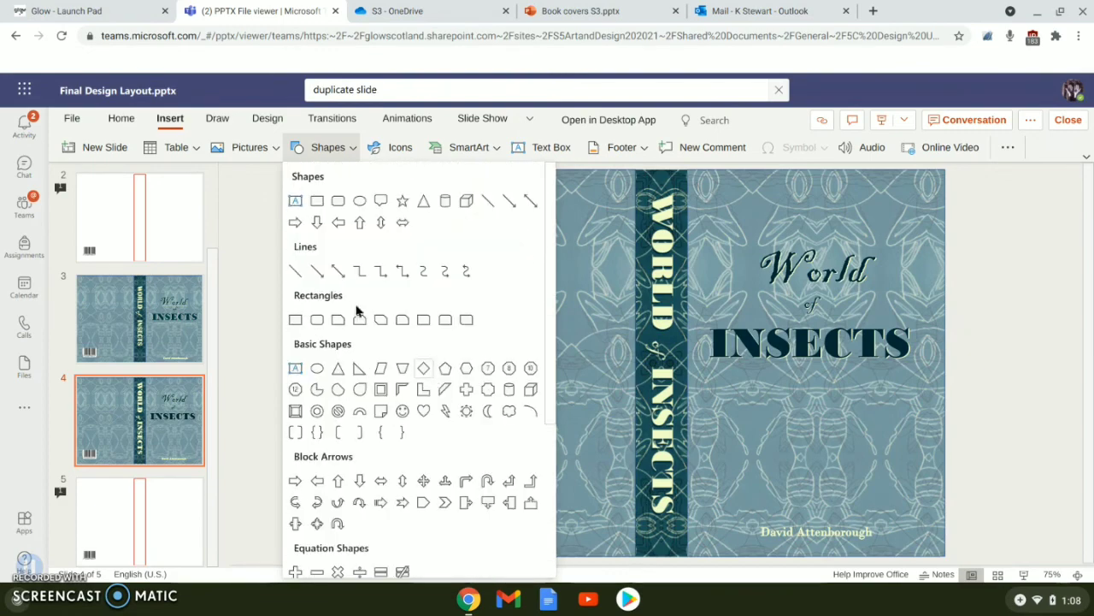
pyautogui.click(296, 272)
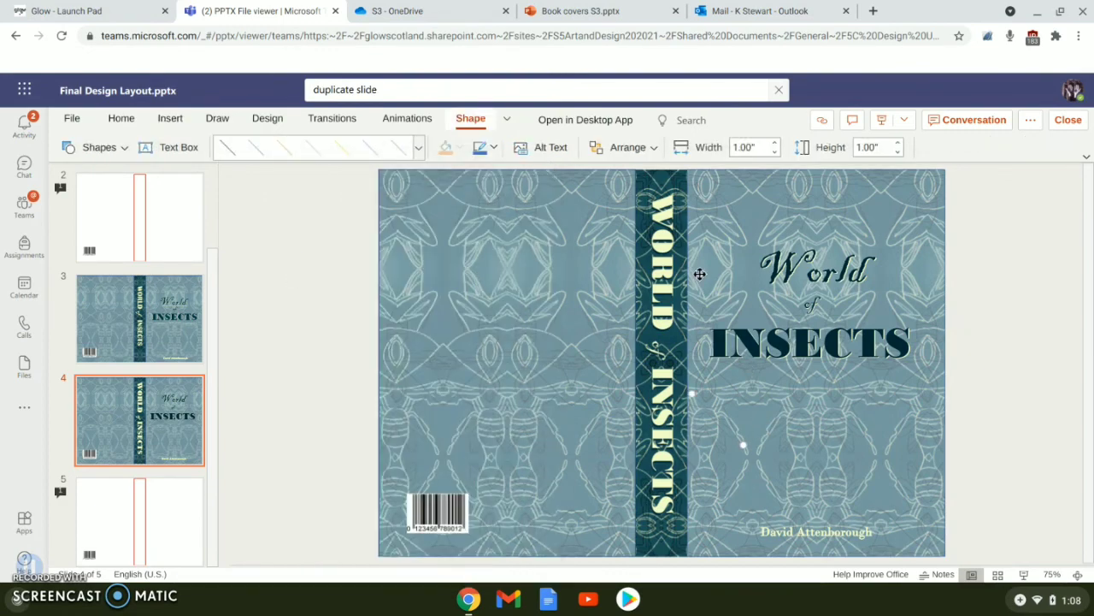
# Outline the new line in the pale yellow from the recent colours with a weight of 2¼ pt.
pyautogui.click(494, 148)
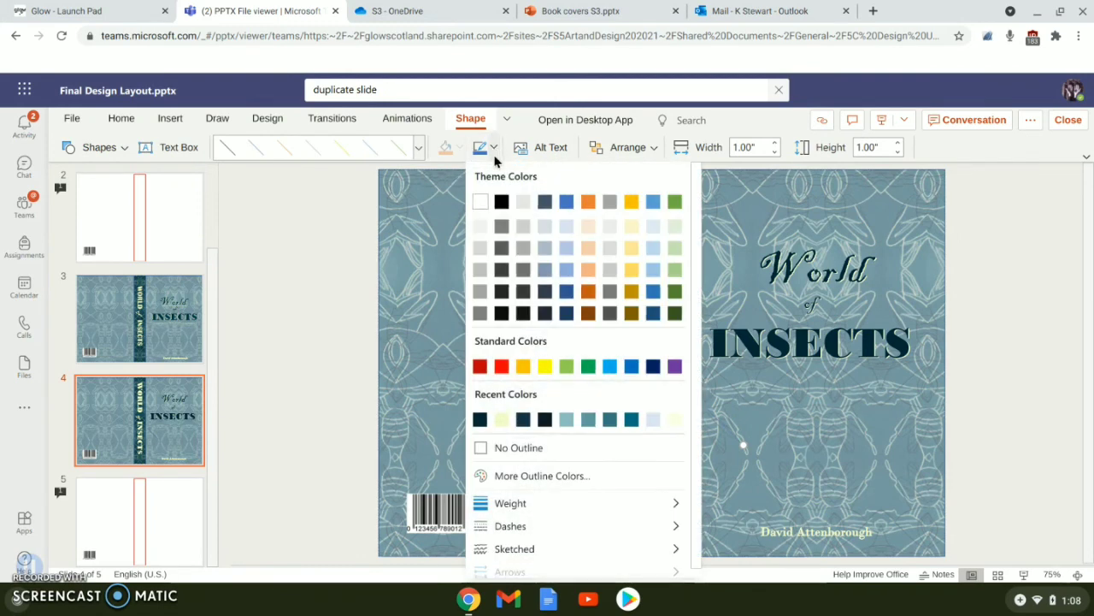
pyautogui.click(505, 419)
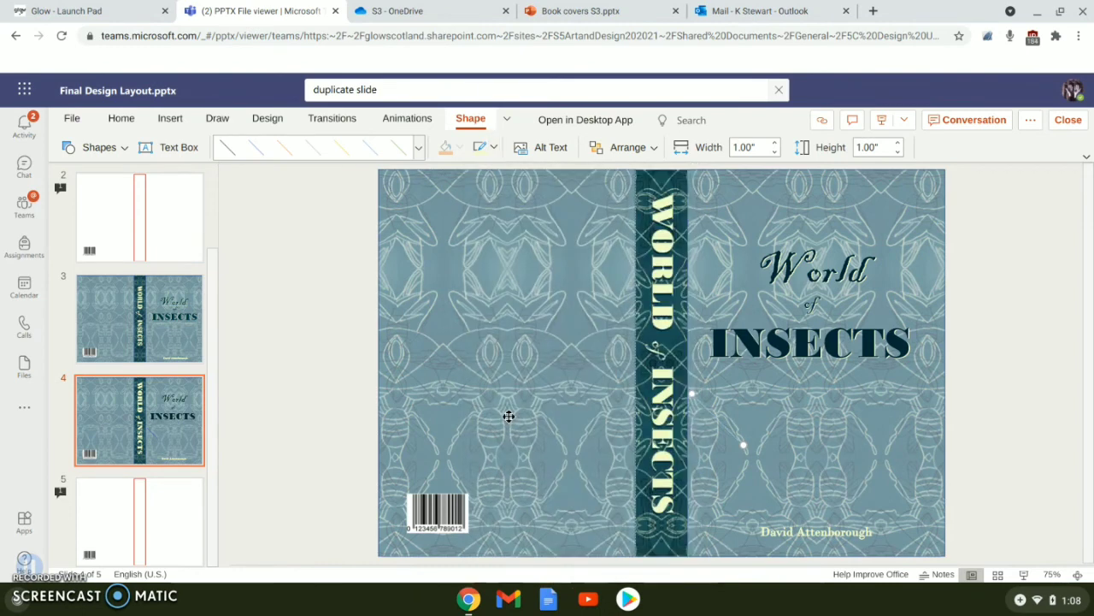
pyautogui.click(493, 150)
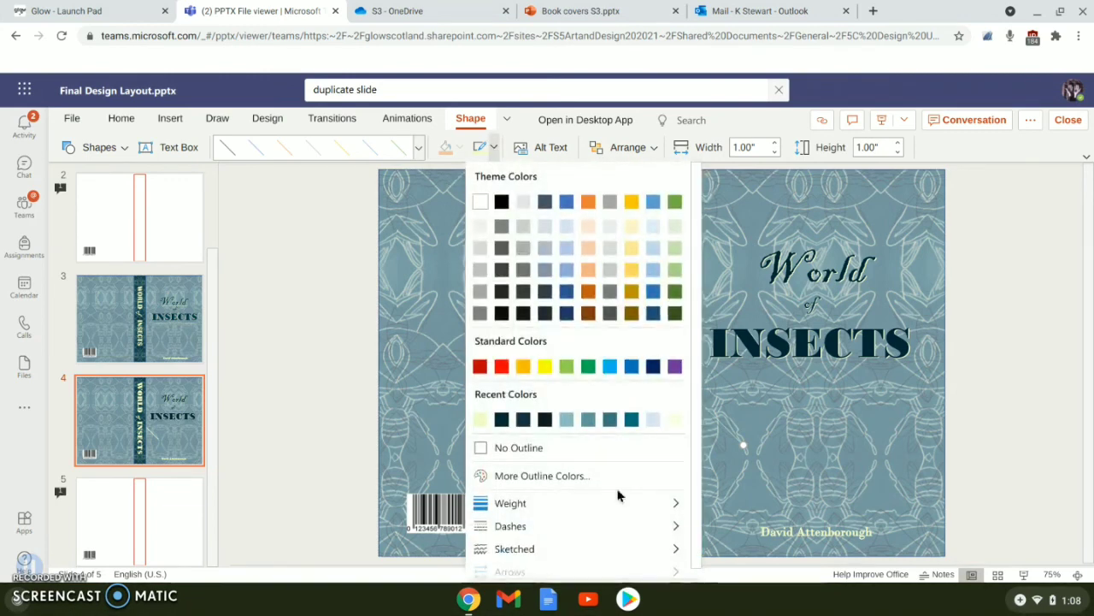
pyautogui.moveTo(673, 506)
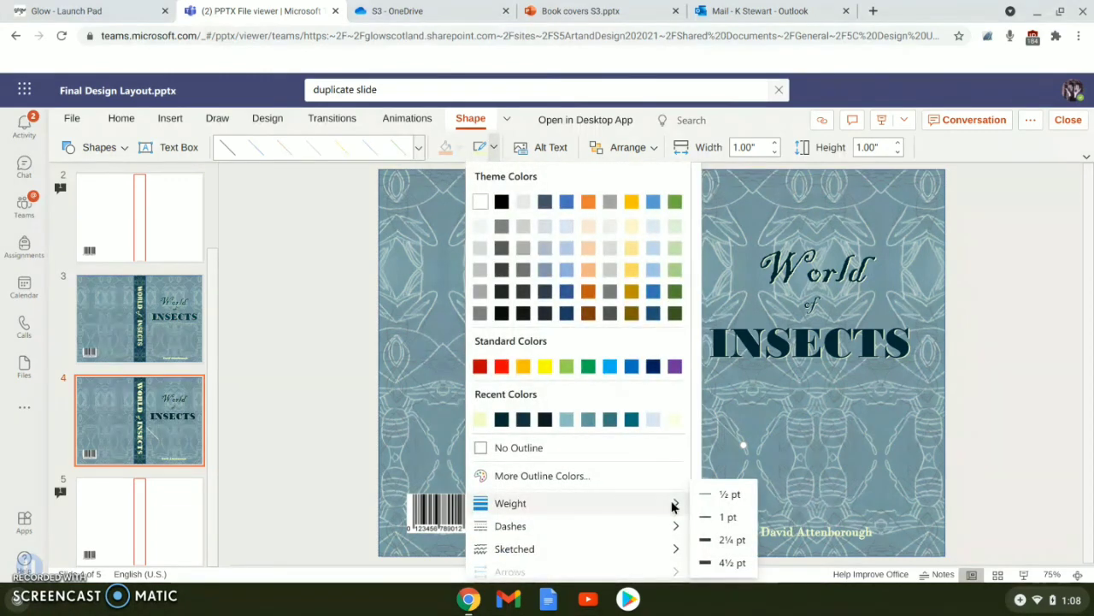
pyautogui.click(718, 541)
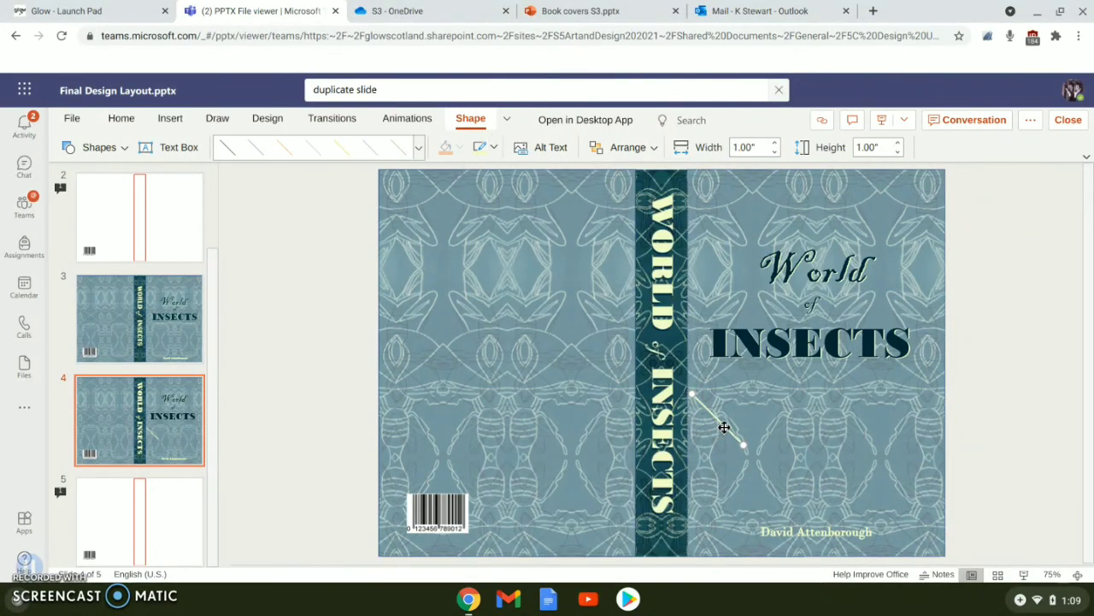
# Place the line under "World" on the front cover and level it into a horizontal underline about 1.90" wide.
pyautogui.moveTo(724, 427); pyautogui.dragTo(799, 320)
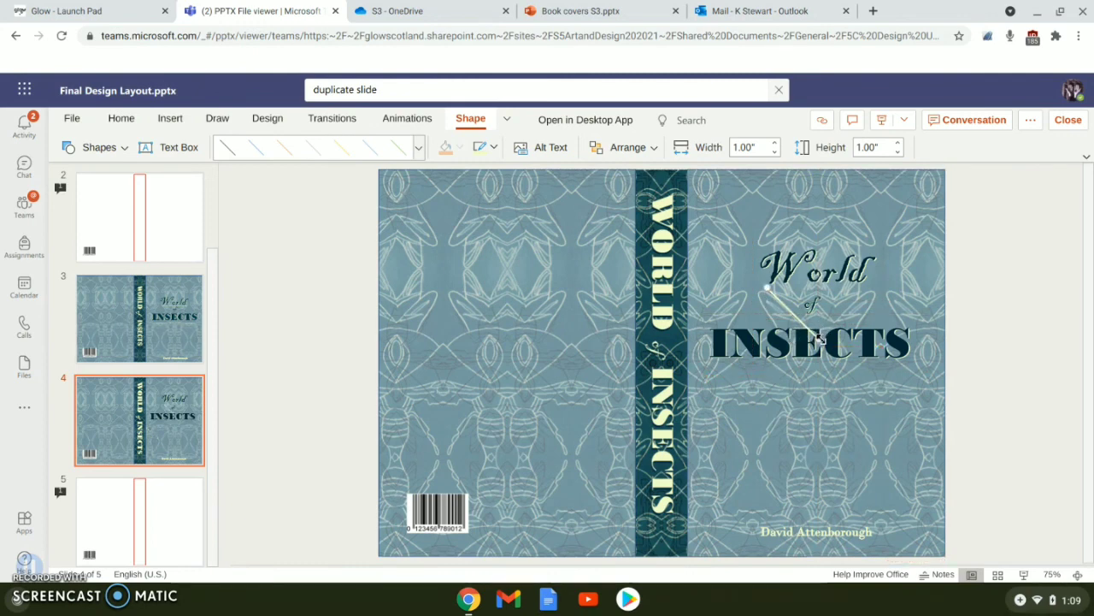
pyautogui.moveTo(819, 340); pyautogui.dragTo(866, 289)
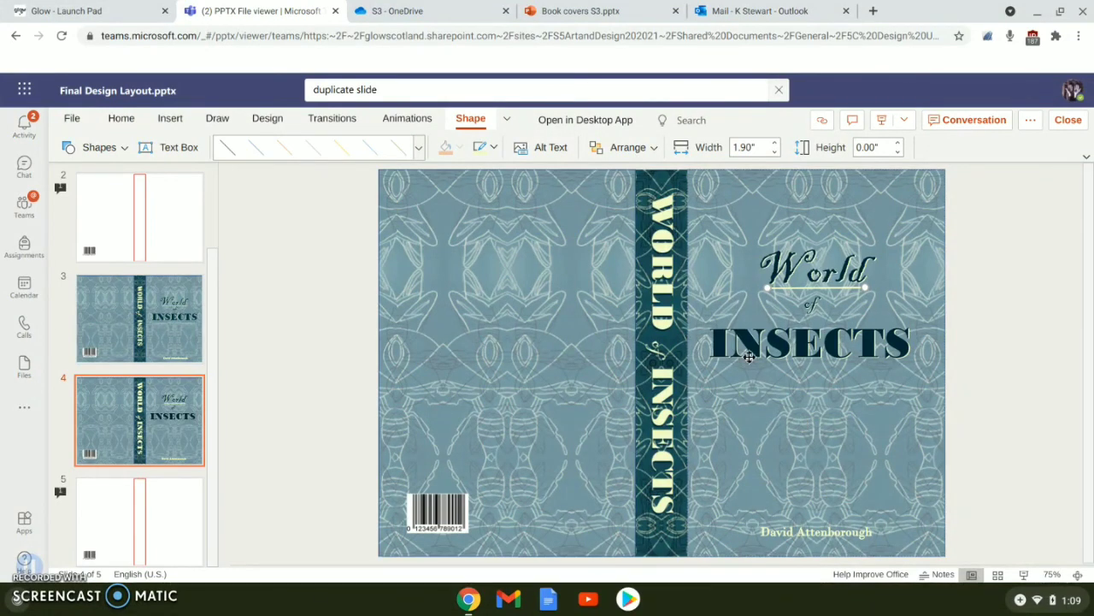
# Change the dash style of the line under "World" to Round Dot.
pyautogui.click(495, 148)
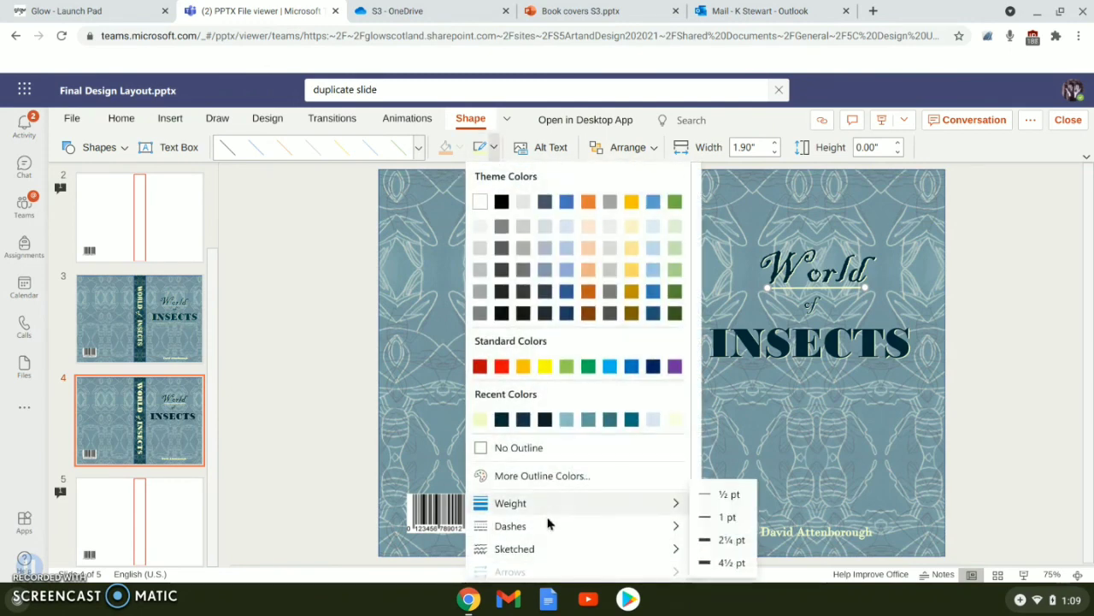
pyautogui.moveTo(549, 527)
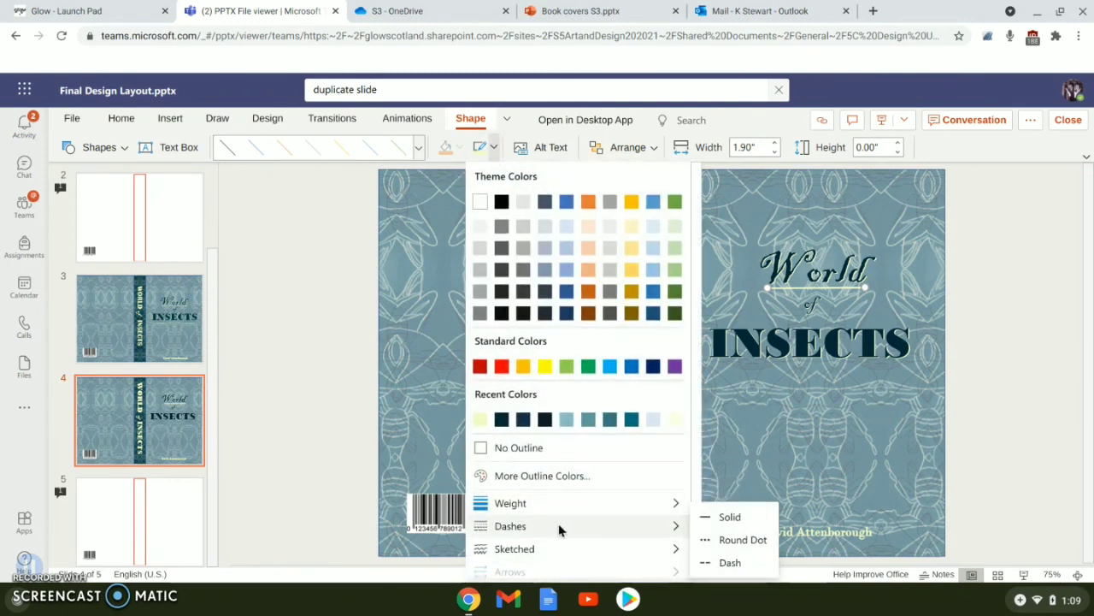
pyautogui.moveTo(566, 508)
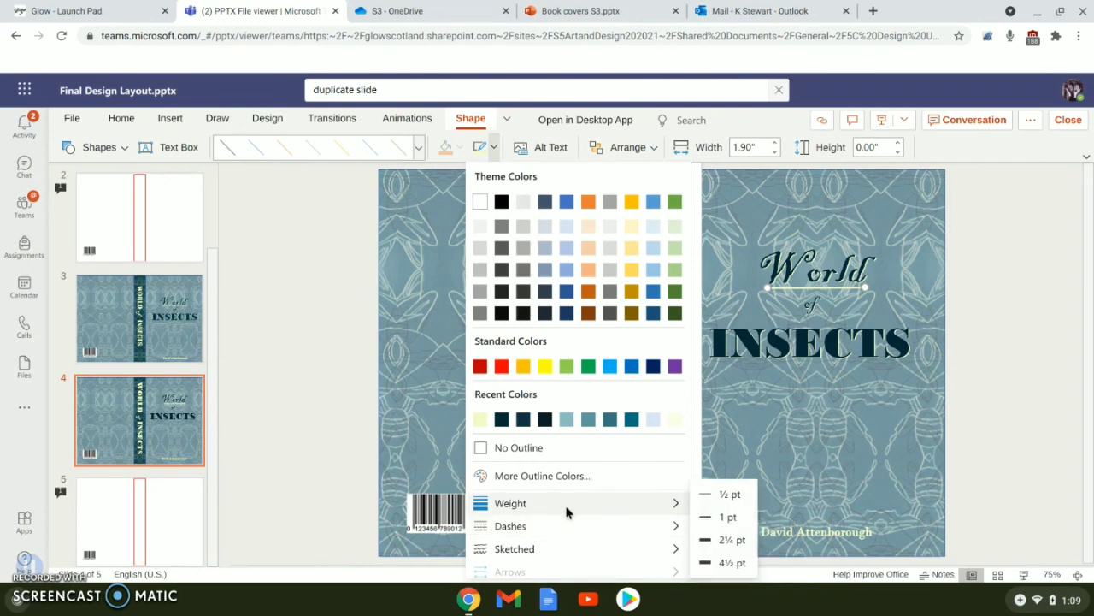
pyautogui.moveTo(564, 526)
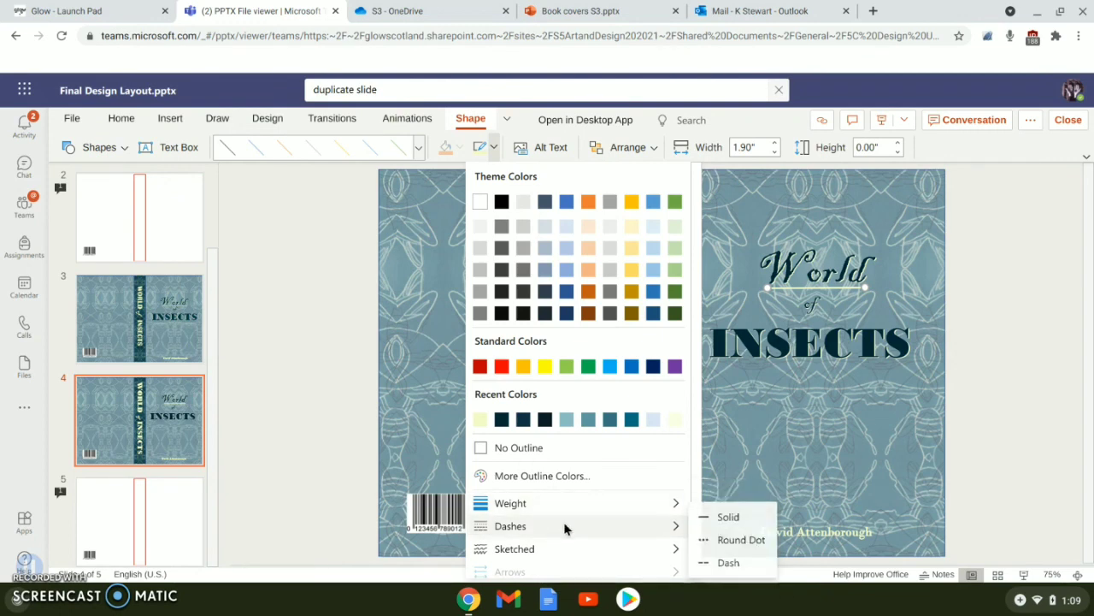
pyautogui.click(724, 538)
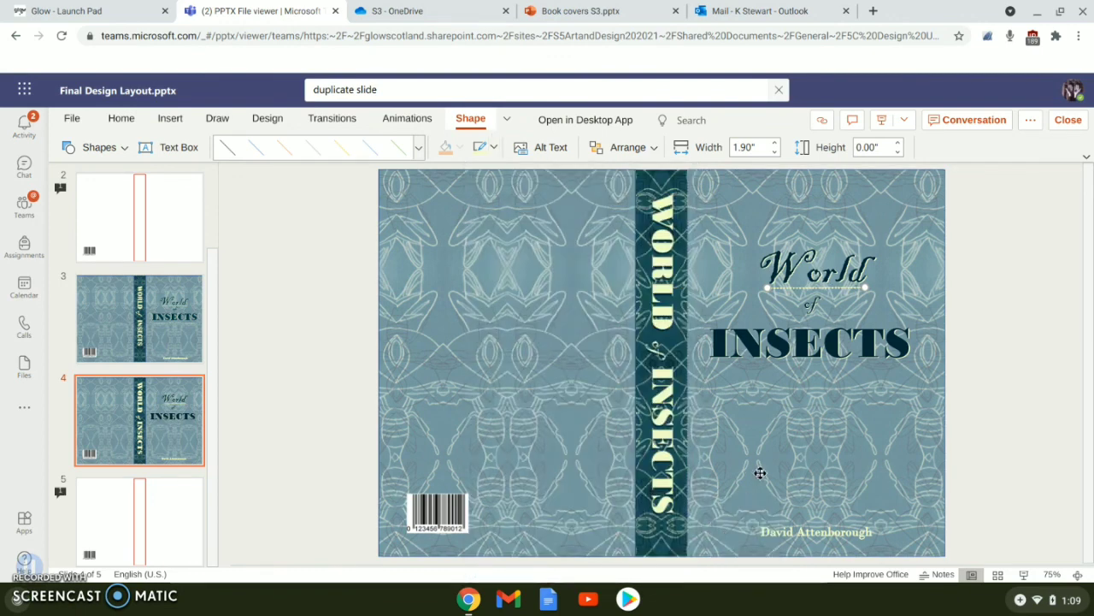
pyautogui.click(784, 459)
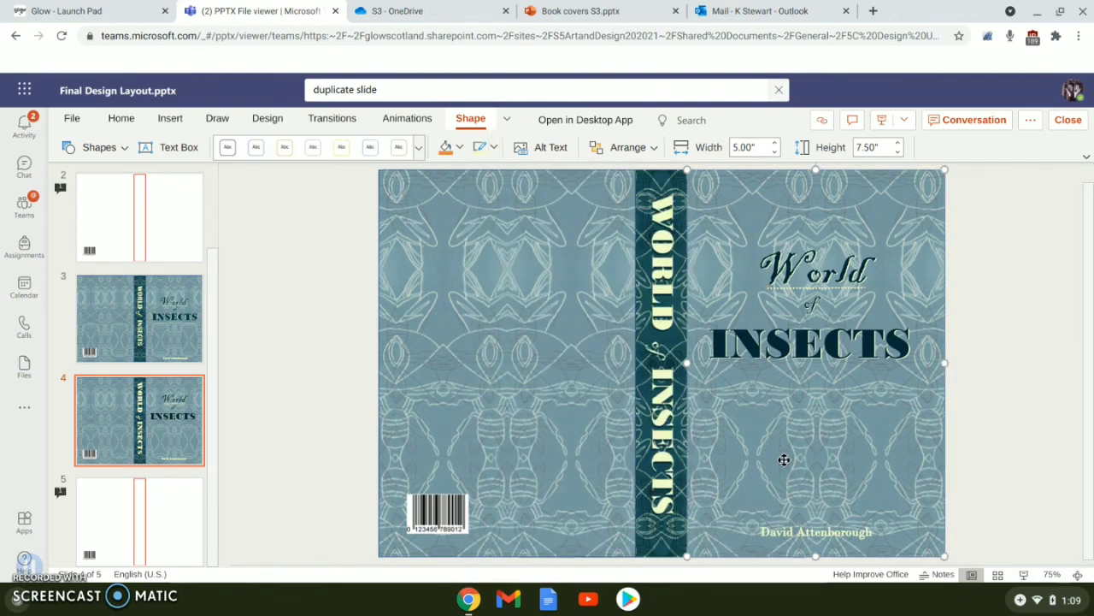
pyautogui.click(1000, 383)
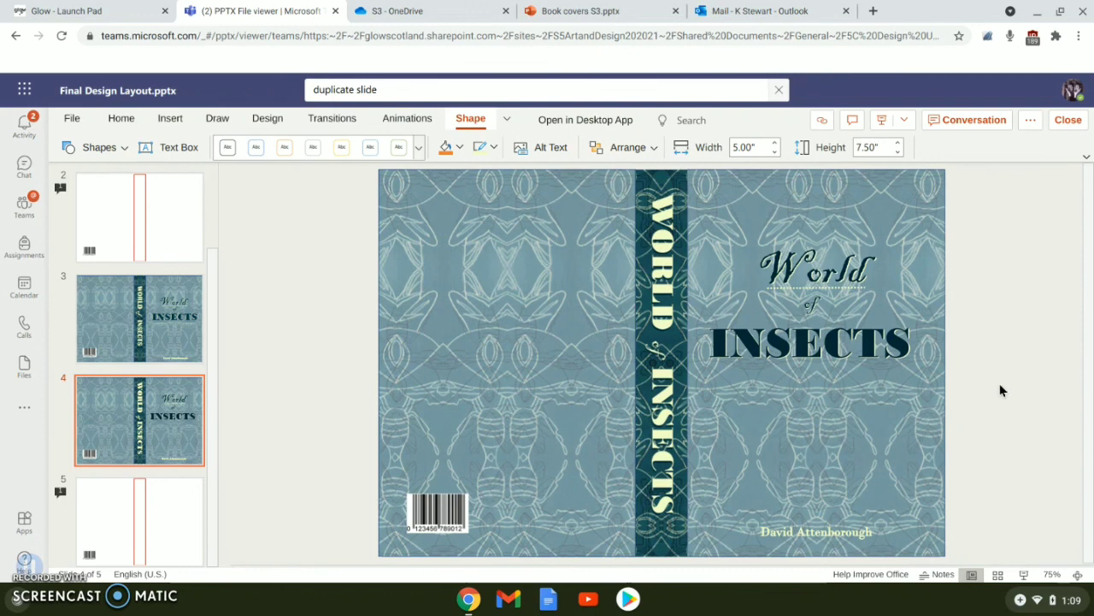
# Place a copy of the dotted line under "INSECTS" on the front cover, widened to span the whole word.
pyautogui.click(846, 287)
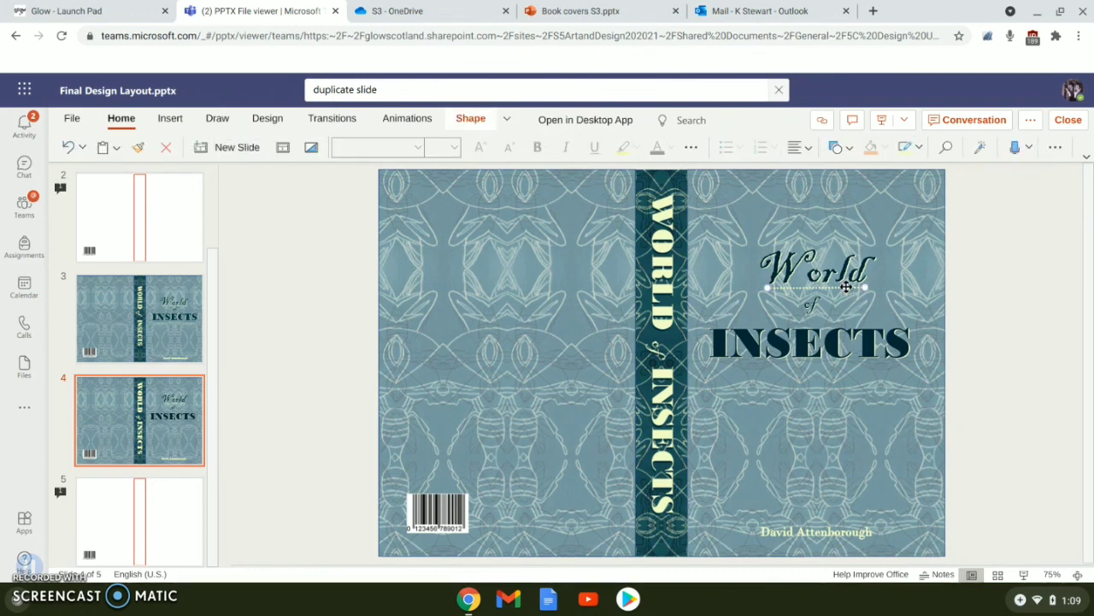
pyautogui.moveTo(845, 287); pyautogui.dragTo(908, 367)
pyautogui.click(986, 366)
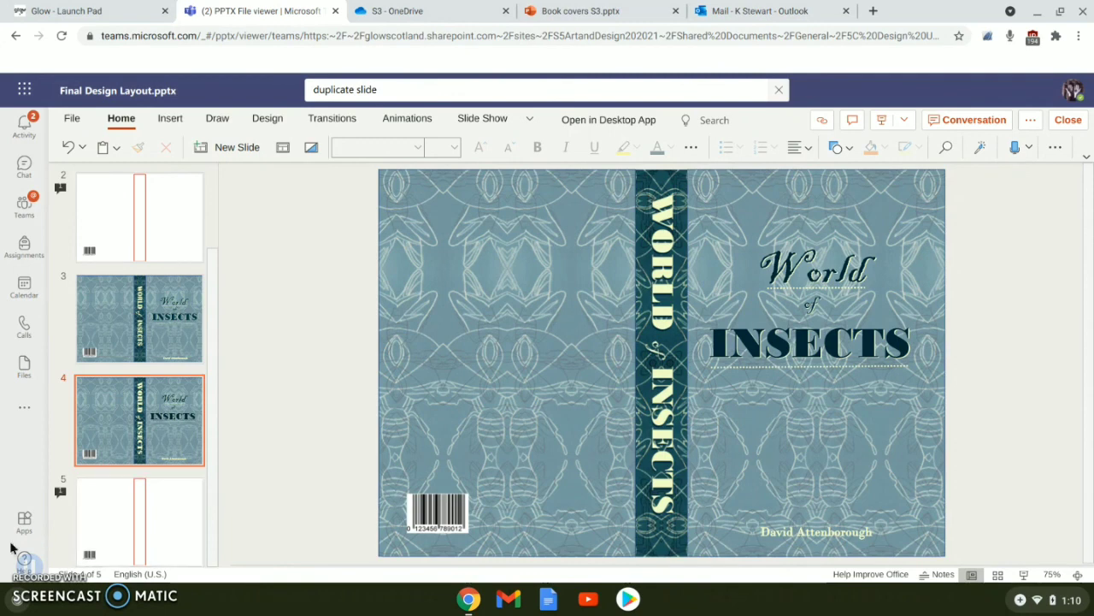
pyautogui.moveTo(17, 564)
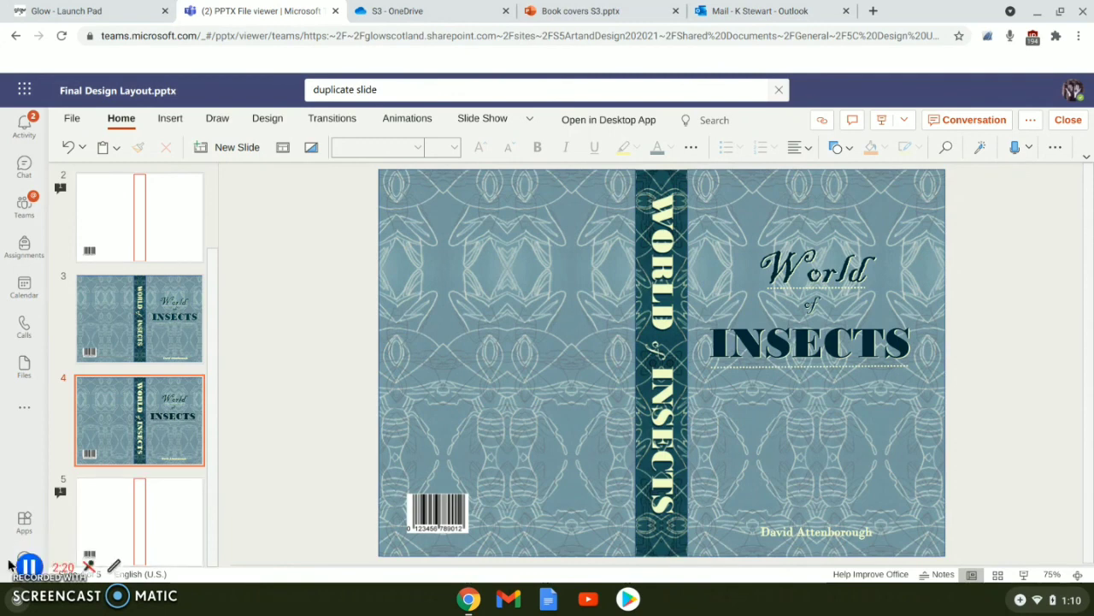